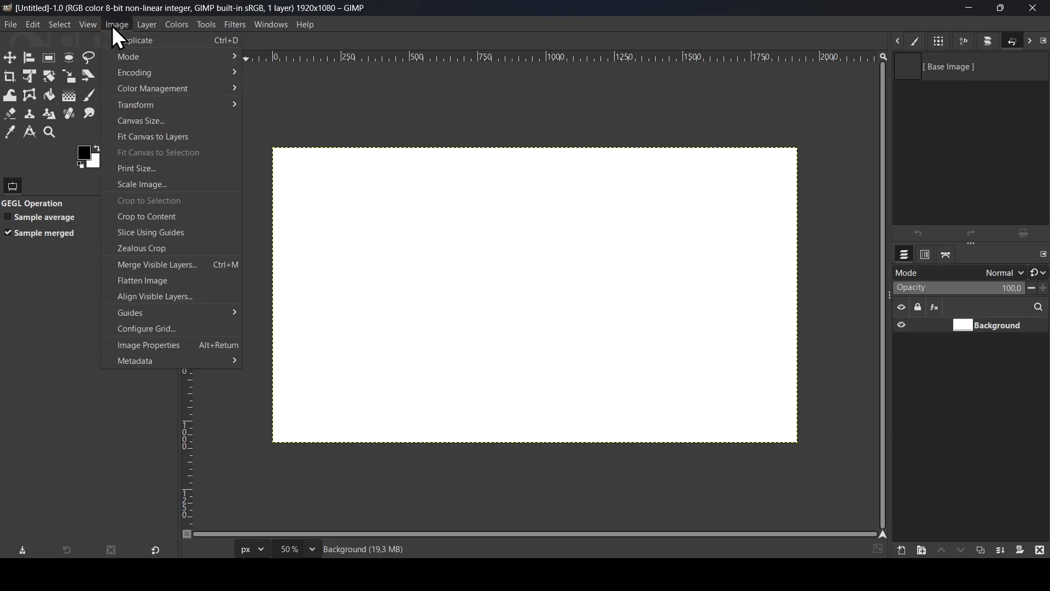
Add a horizontal guide at 50% of the image height
{"action": "mouse_move", "coordinate": [165, 320]}
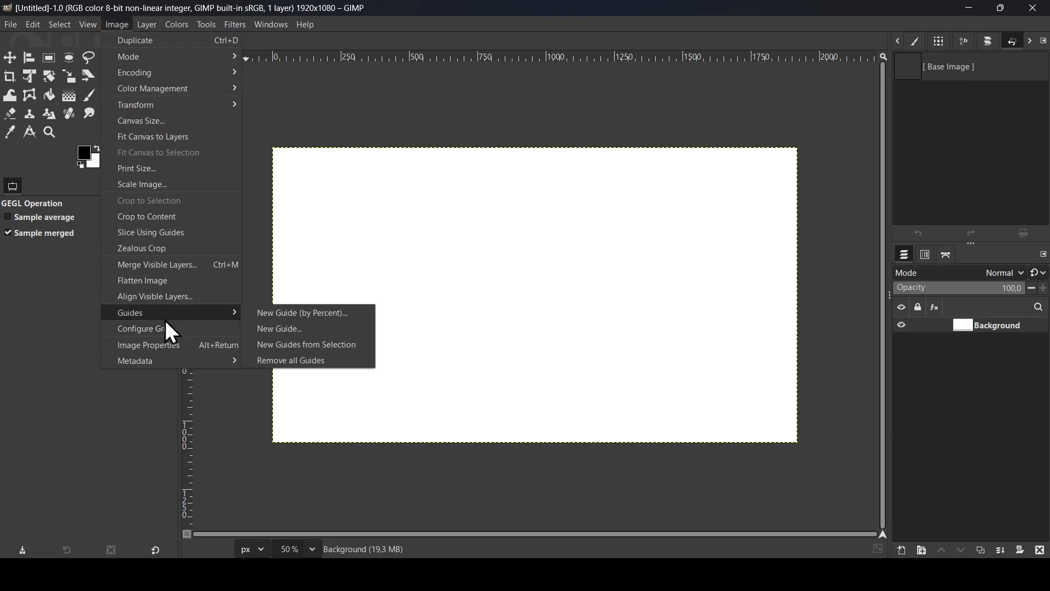
{"action": "left_click", "coordinate": [330, 315]}
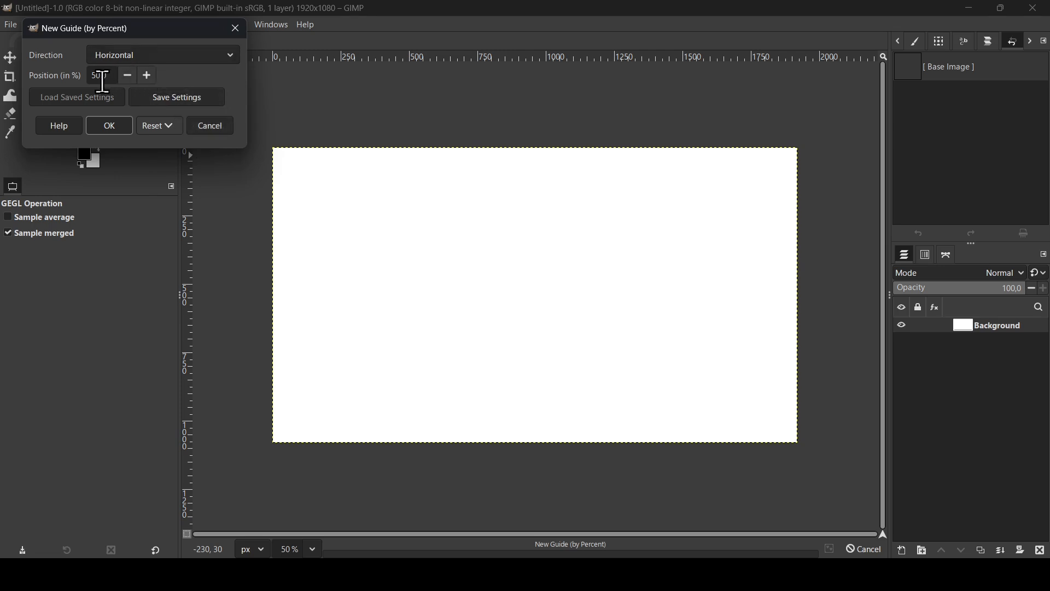
{"action": "left_click", "coordinate": [112, 134]}
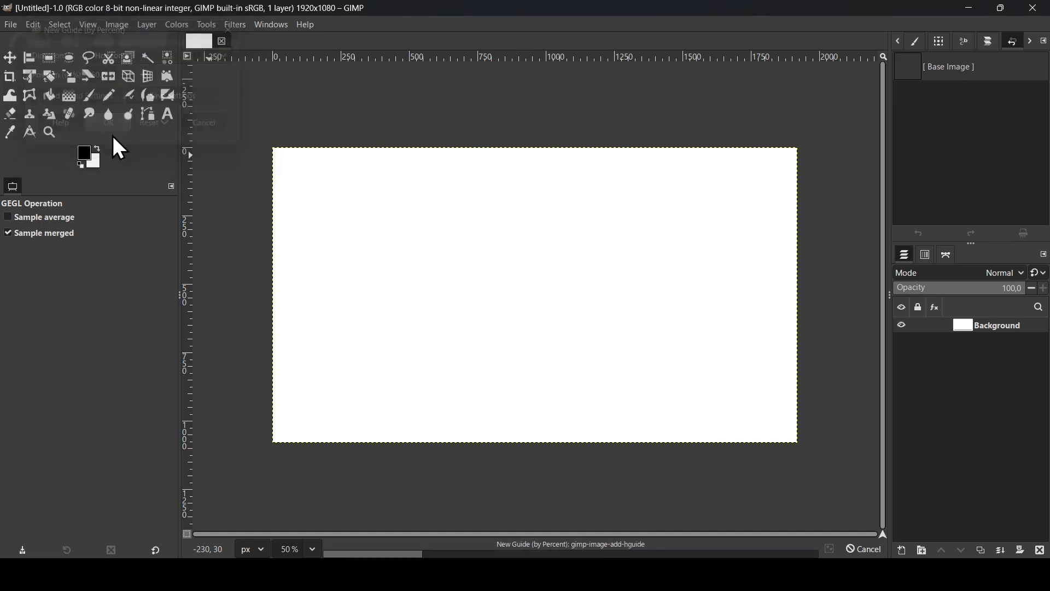
Add a vertical guide at 50% of the image width
{"action": "left_click", "coordinate": [116, 25]}
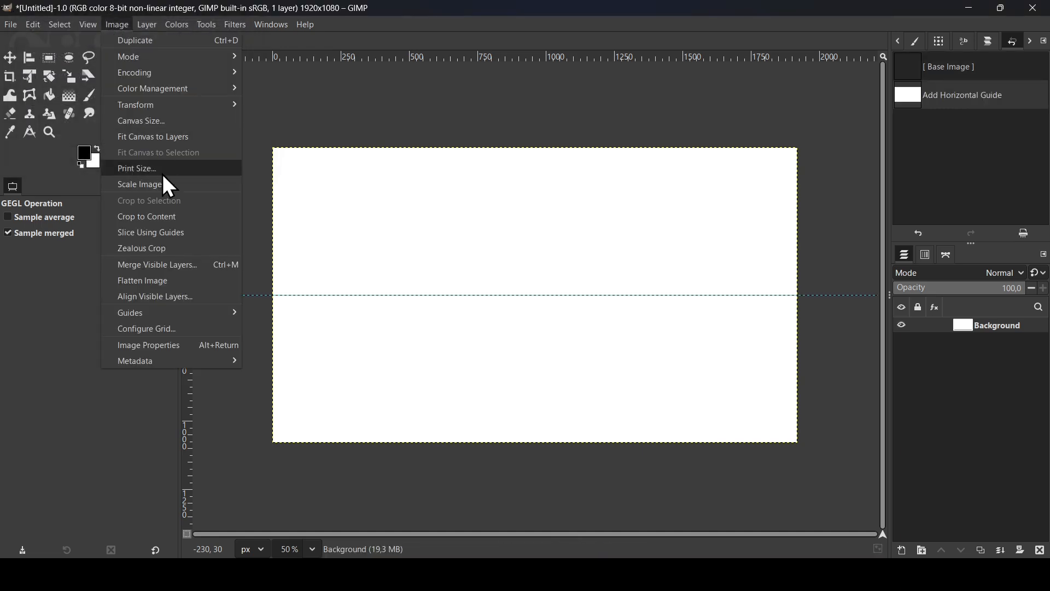
{"action": "mouse_move", "coordinate": [178, 313]}
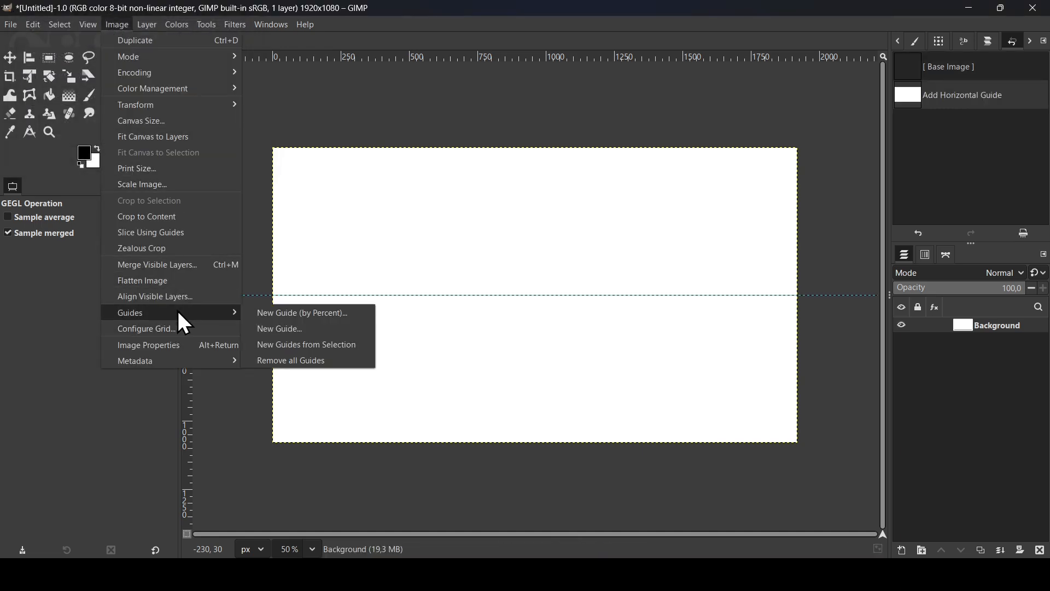
{"action": "left_click", "coordinate": [279, 312]}
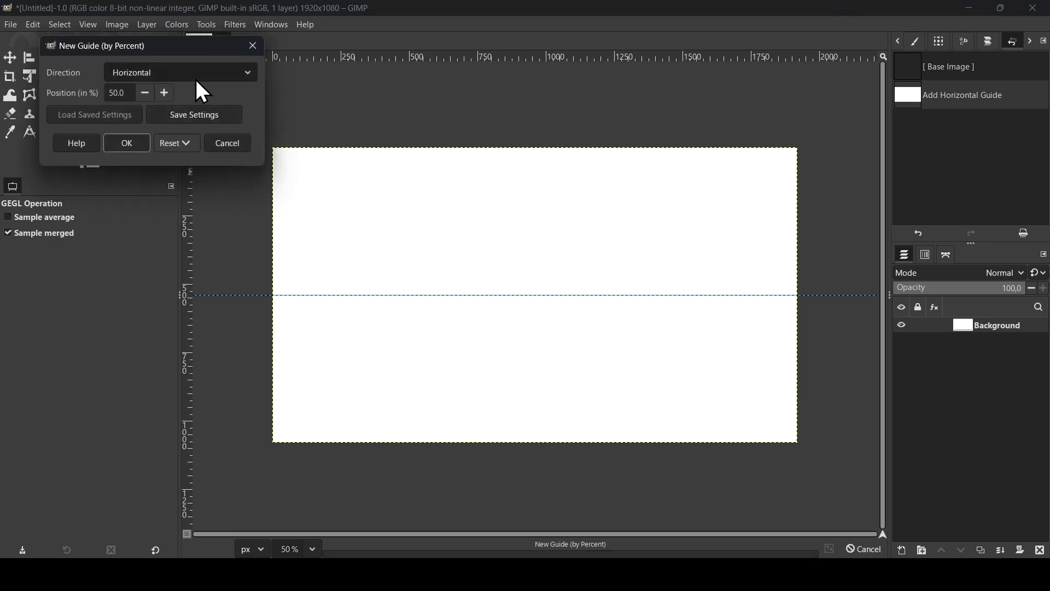
{"action": "left_click", "coordinate": [190, 77]}
{"action": "left_click", "coordinate": [188, 96]}
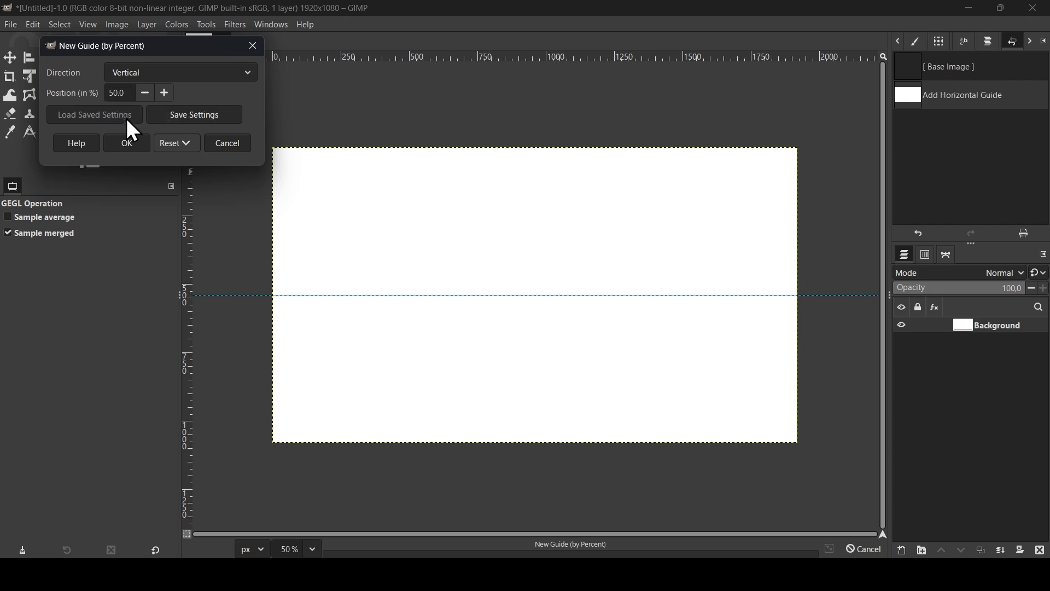
{"action": "left_click", "coordinate": [127, 143]}
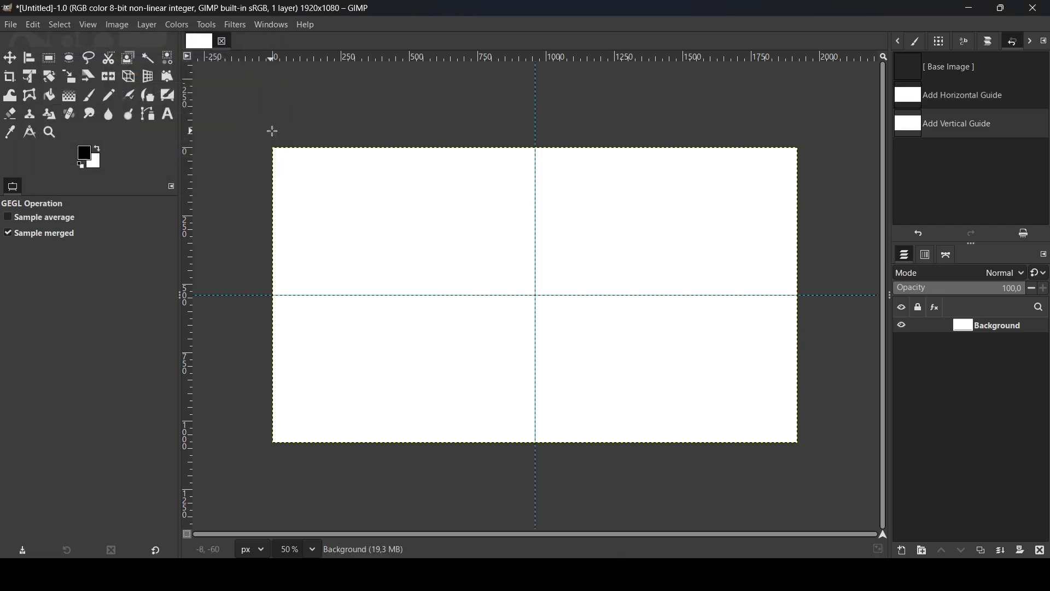
Select a thin rectangle about 1094 × 12 px below the horizontal guide and fill it with black on a new transparent layer
{"action": "left_click", "coordinate": [51, 57]}
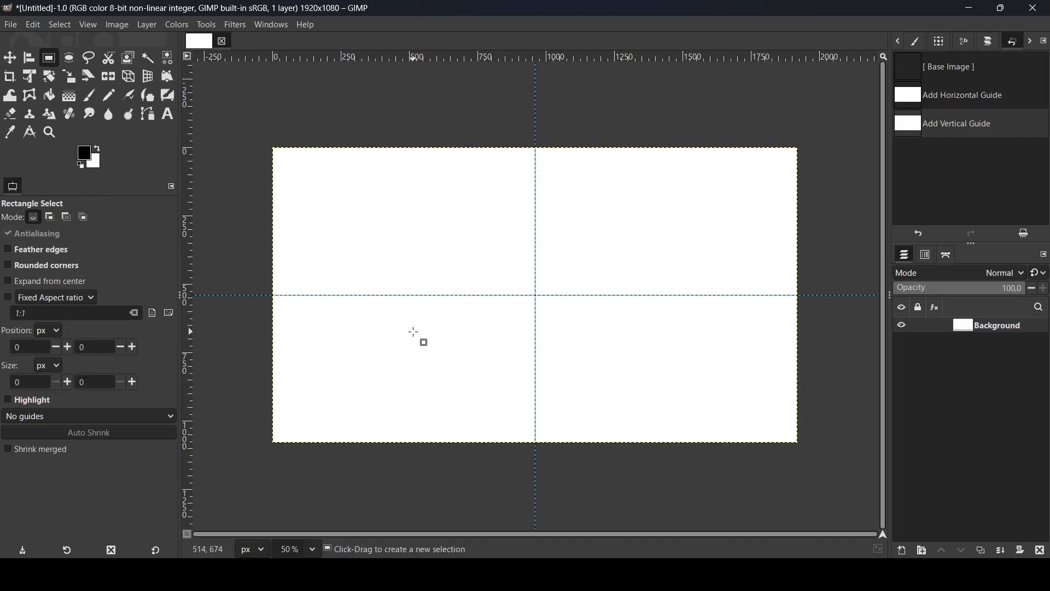
{"action": "left_click_drag", "start_coordinate": [392, 333], "coordinate": [691, 333]}
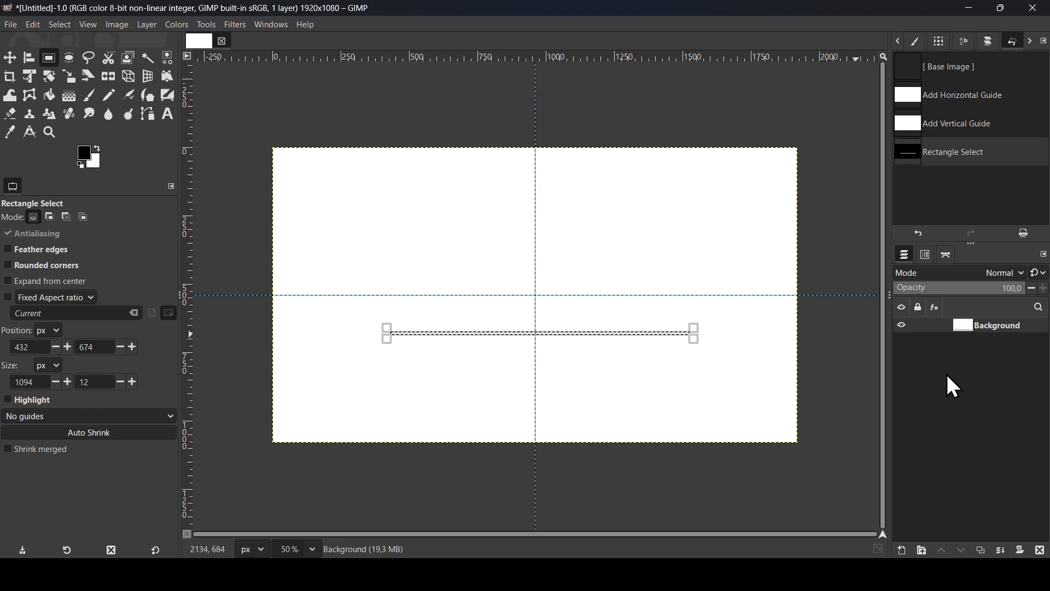
{"action": "left_click", "coordinate": [903, 550]}
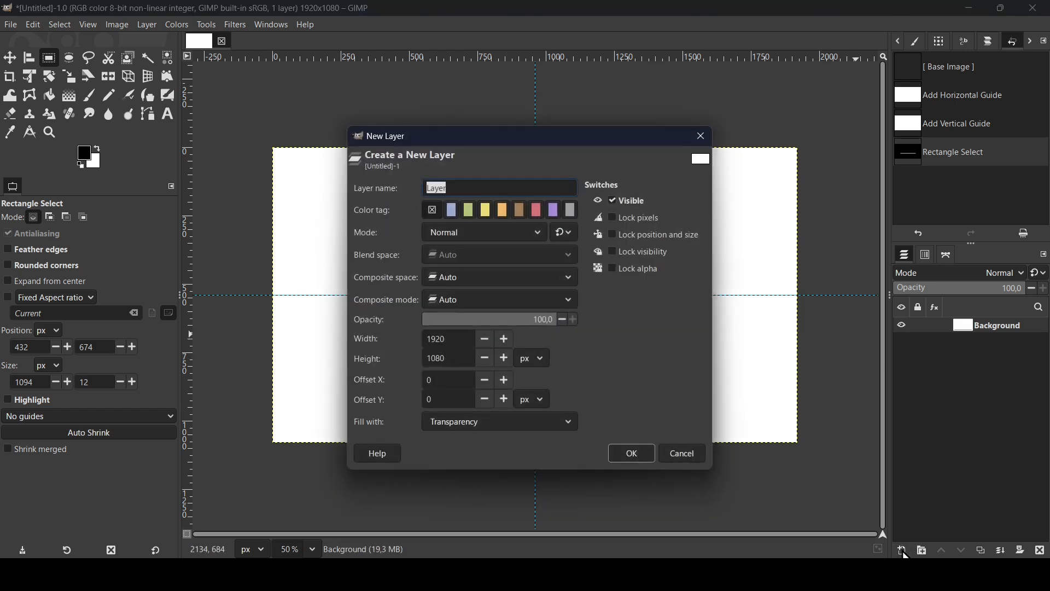
{"action": "left_click", "coordinate": [633, 456]}
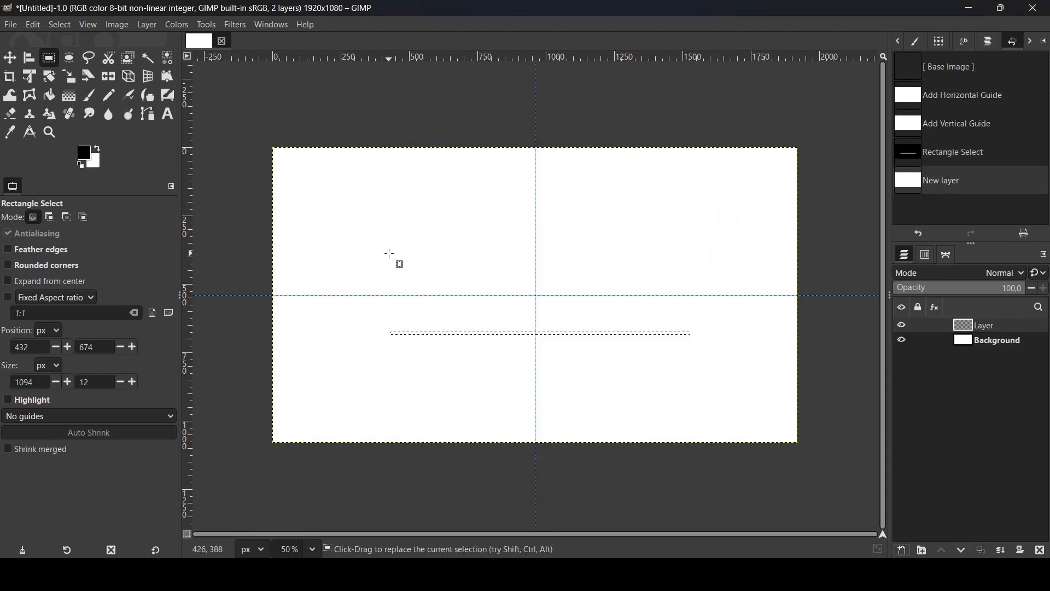
{"action": "left_click_drag", "start_coordinate": [87, 155], "coordinate": [524, 331]}
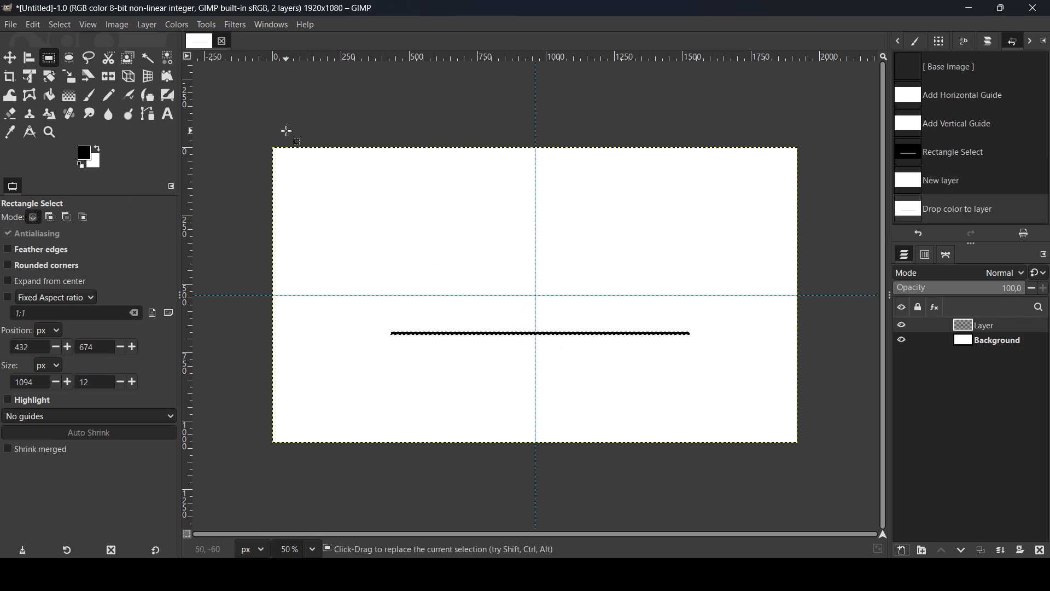
Clear the selection and crop the black line's layer to its content
{"action": "left_click", "coordinate": [60, 25]}
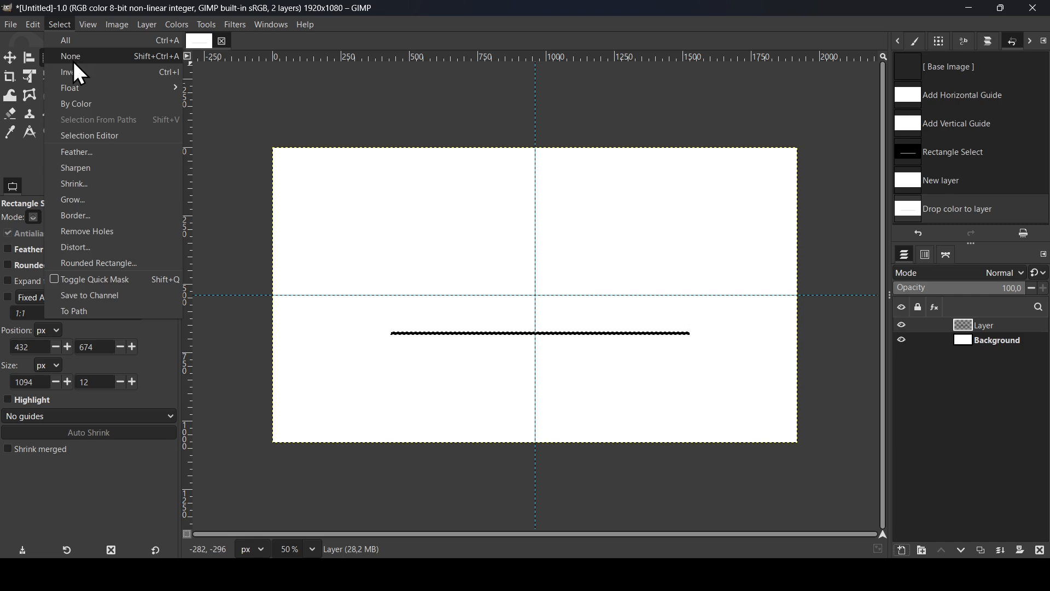
{"action": "left_click", "coordinate": [73, 55]}
{"action": "left_click", "coordinate": [147, 25]}
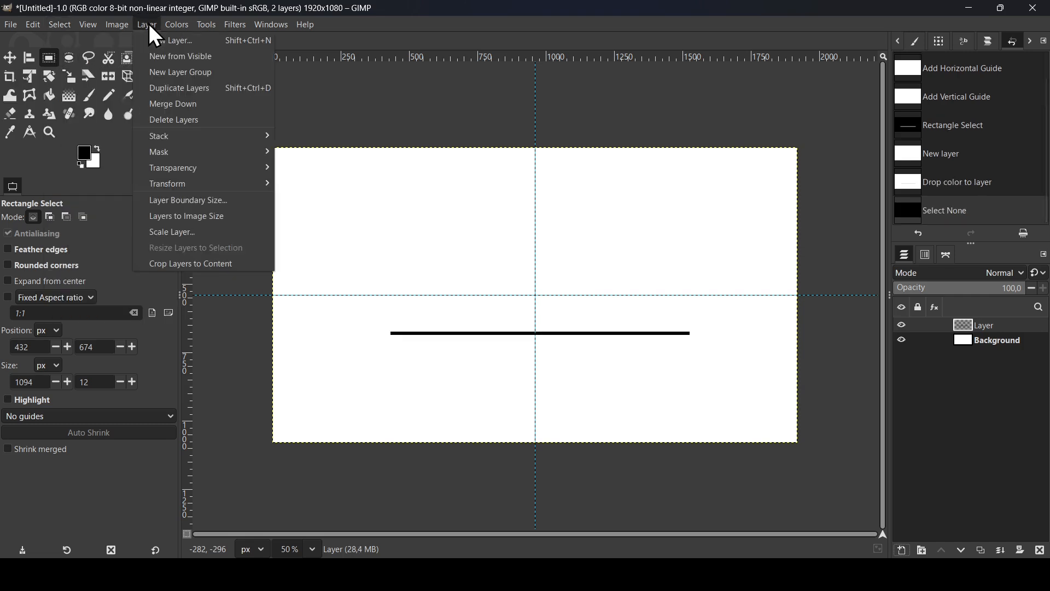
{"action": "left_click", "coordinate": [188, 265]}
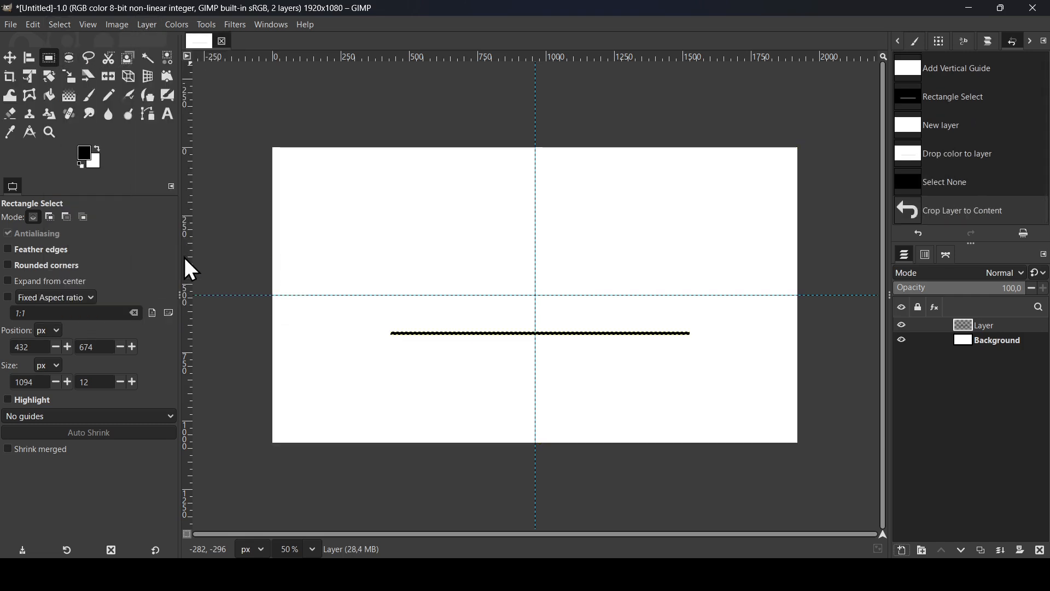
Center the black line horizontally relative to the image with the Align and Distribute tool
{"action": "left_click", "coordinate": [31, 58]}
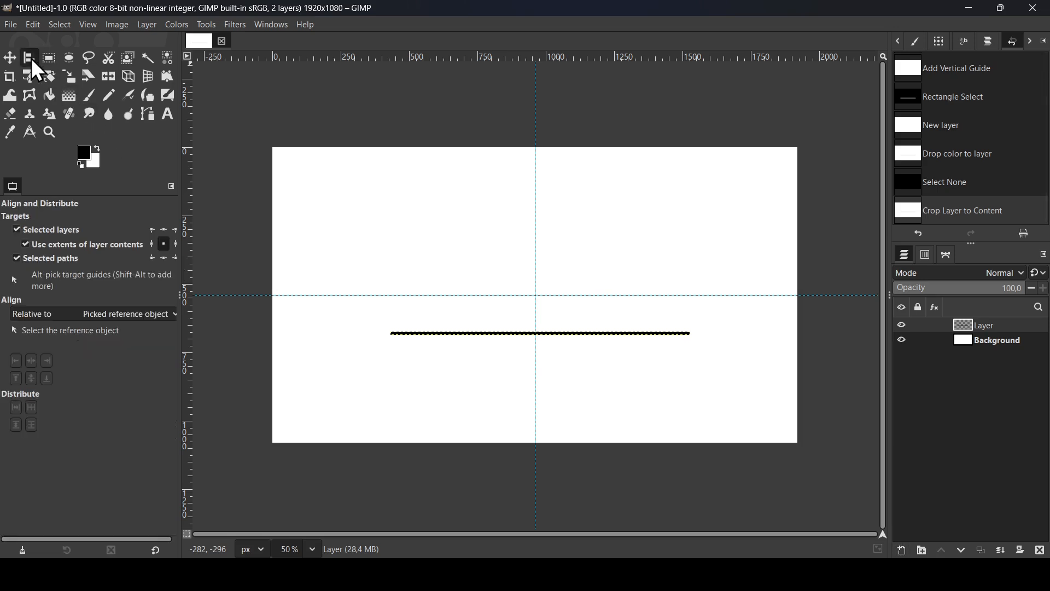
{"action": "left_click", "coordinate": [145, 314]}
{"action": "left_click", "coordinate": [116, 283]}
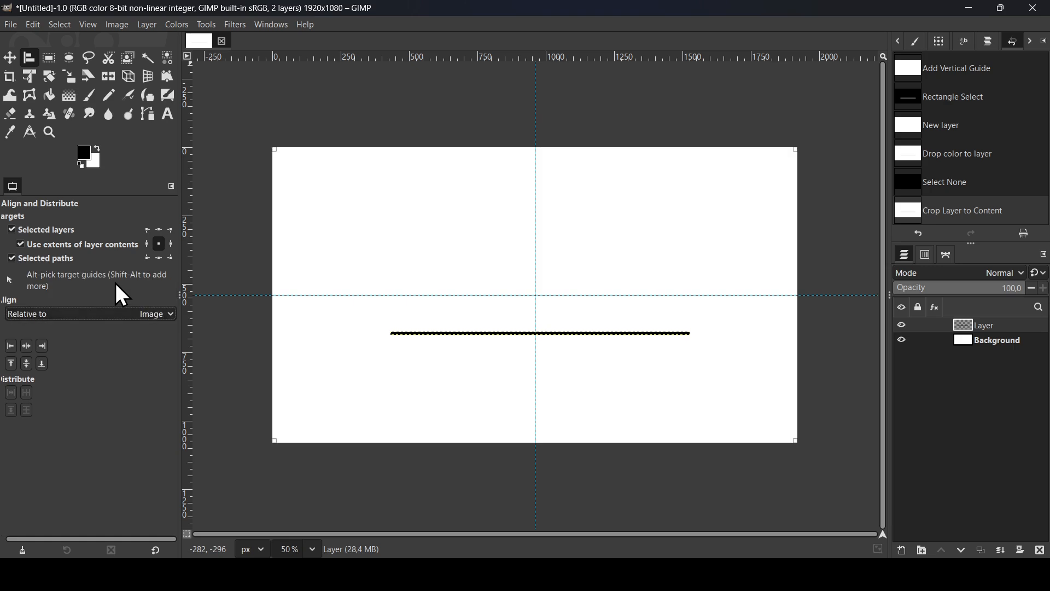
{"action": "left_click", "coordinate": [25, 347]}
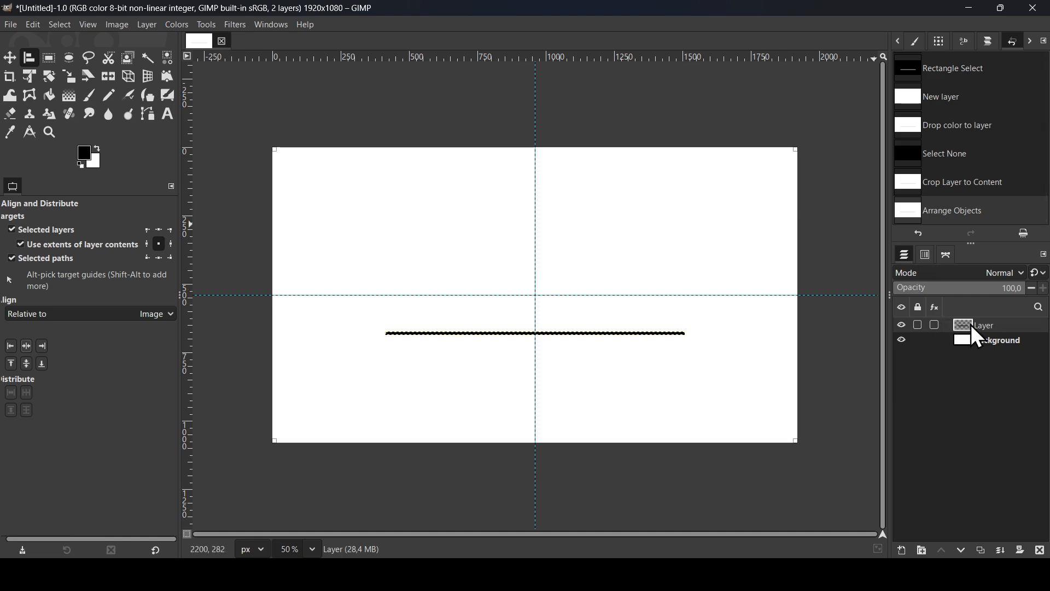
Duplicate the line's layer and move the copy straight down to form a parallel second line
{"action": "left_click", "coordinate": [986, 552]}
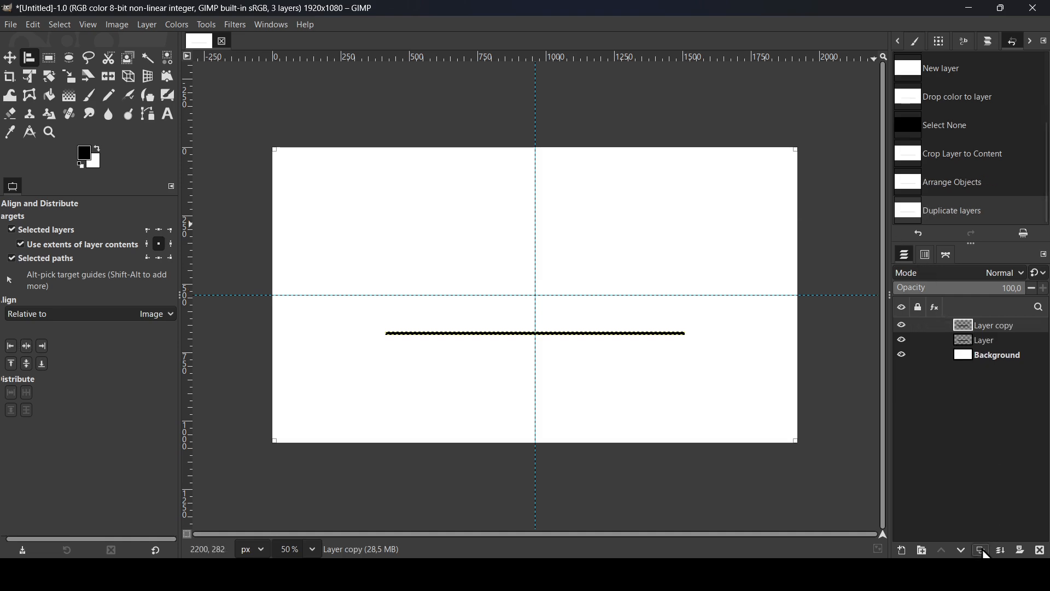
{"action": "left_click", "coordinate": [10, 58]}
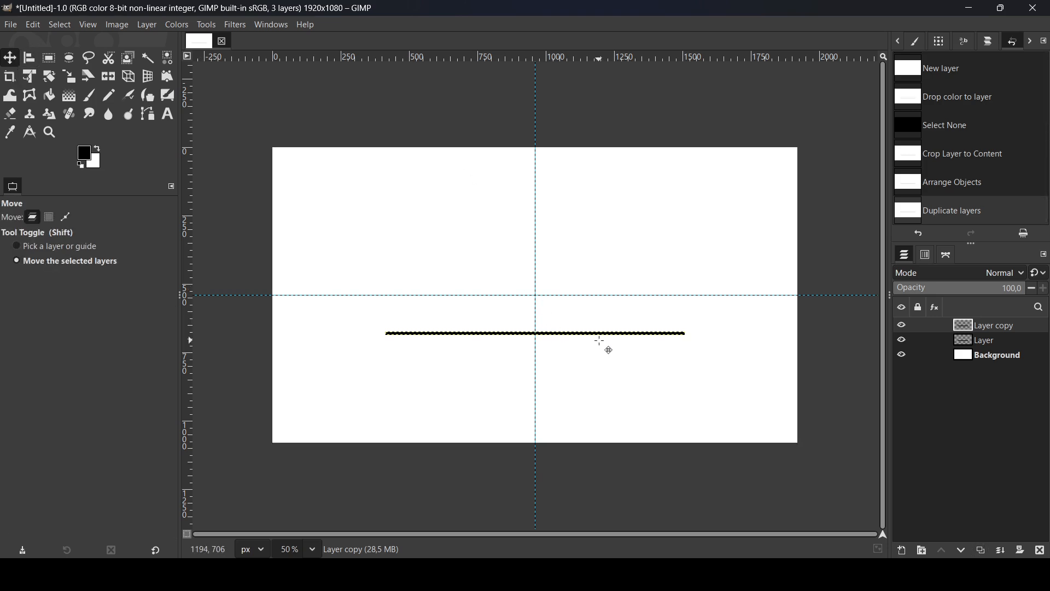
{"action": "left_click_drag", "start_coordinate": [617, 334], "coordinate": [624, 354]}
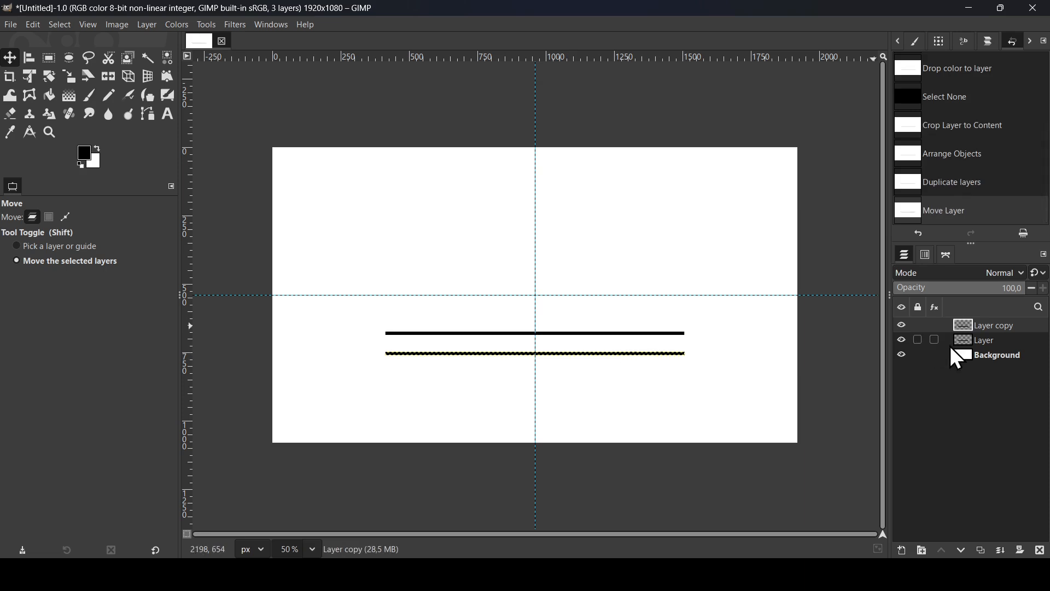
Duplicate the lower line and, with Snap to Equidistance enabled, move the copy 74 px down as an evenly spaced third line
{"action": "left_click", "coordinate": [902, 326]}
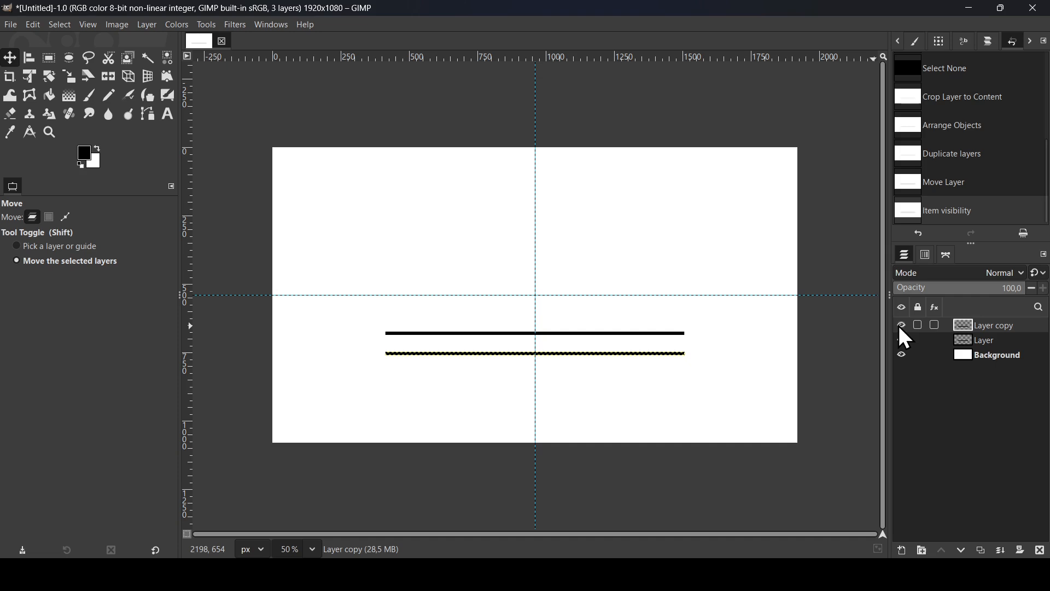
{"action": "left_click", "coordinate": [981, 548]}
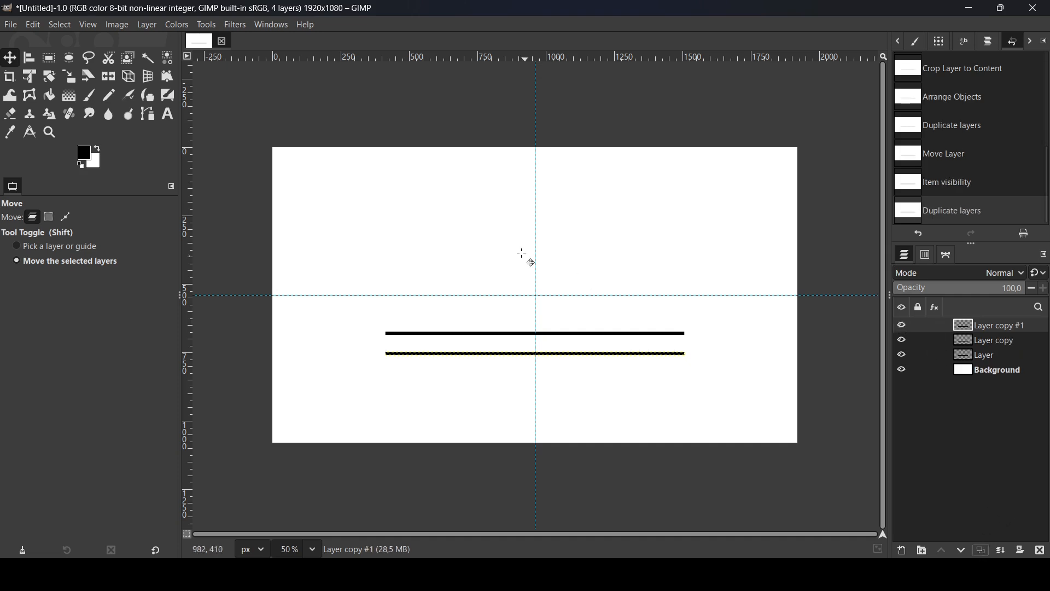
{"action": "left_click", "coordinate": [88, 26]}
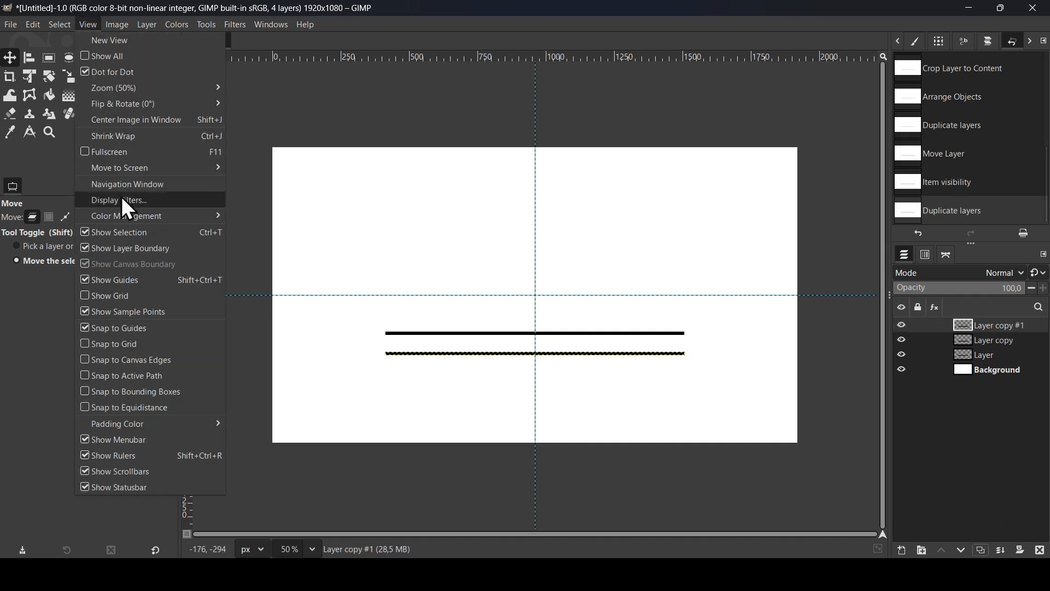
{"action": "left_click", "coordinate": [147, 407]}
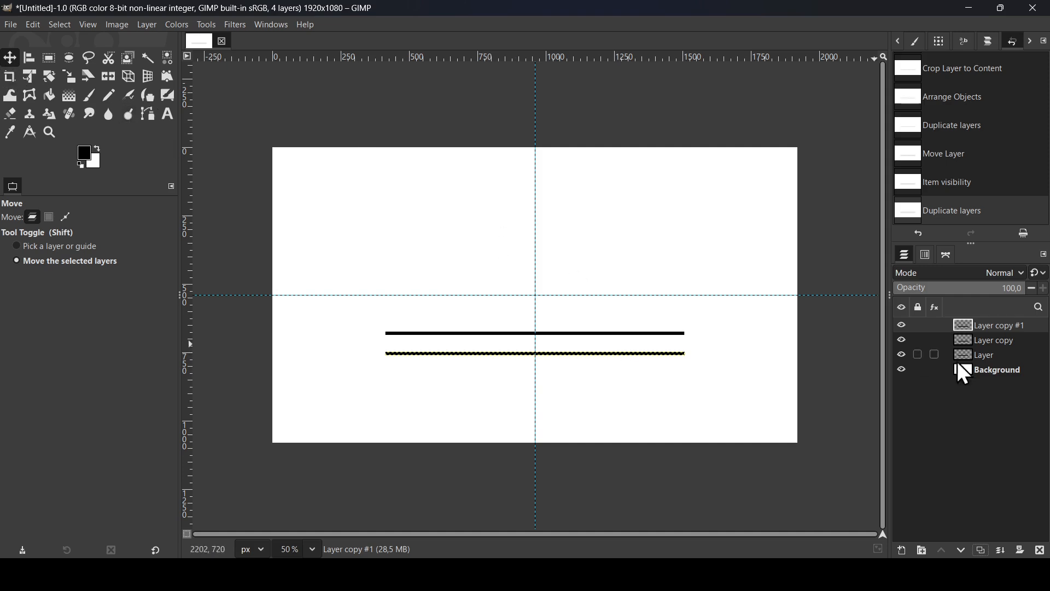
{"action": "left_click_drag", "start_coordinate": [642, 357], "coordinate": [642, 376]}
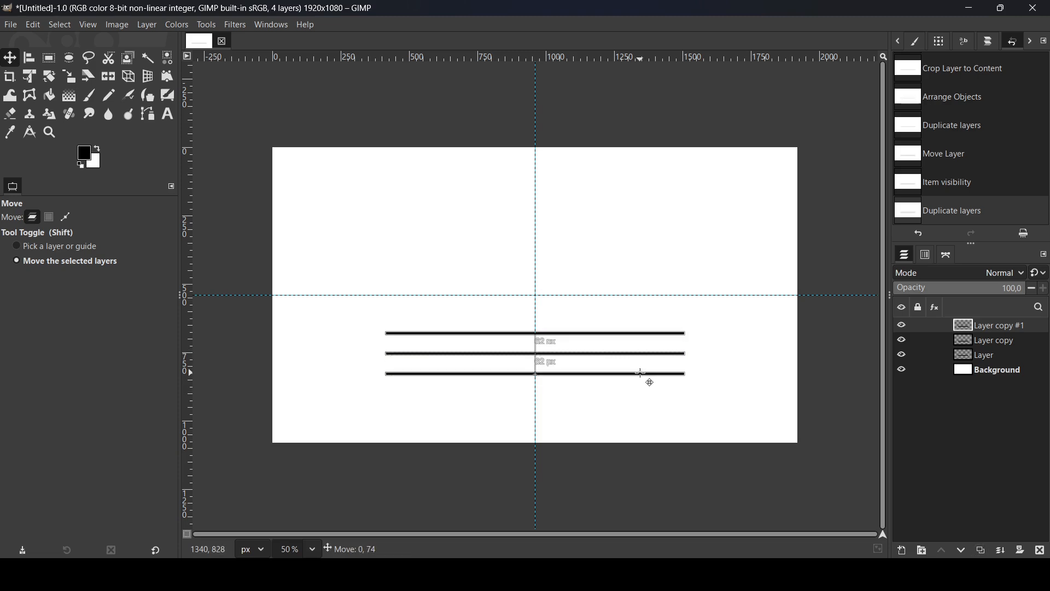
{"action": "left_click_drag", "start_coordinate": [642, 374], "coordinate": [643, 375]}
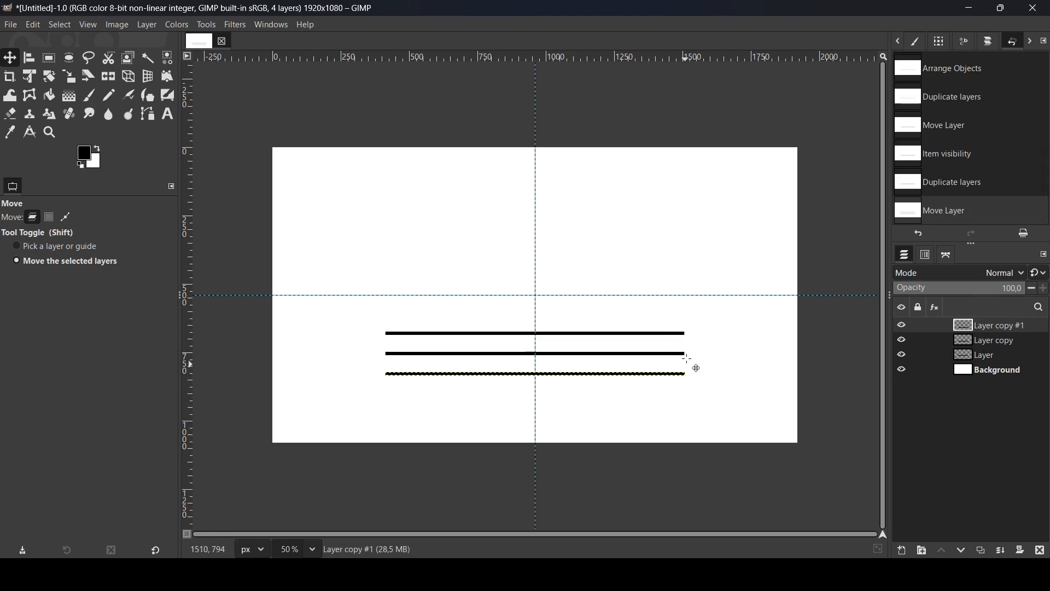
Merge the three line layers into a single layer above the background
{"action": "left_click", "coordinate": [1004, 552]}
{"action": "left_click", "coordinate": [1002, 551]}
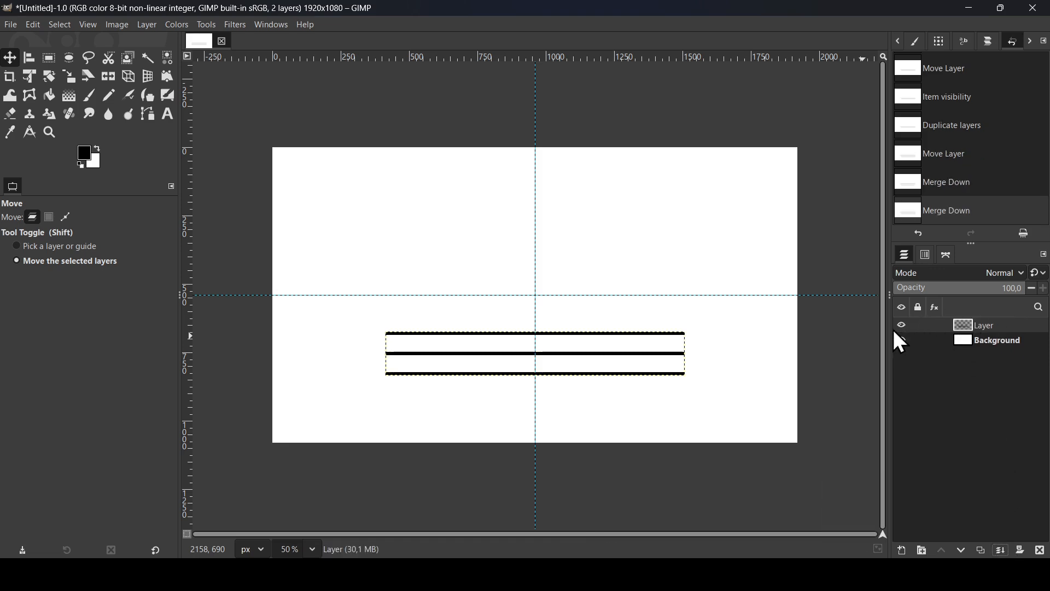
{"action": "left_click", "coordinate": [903, 340]}
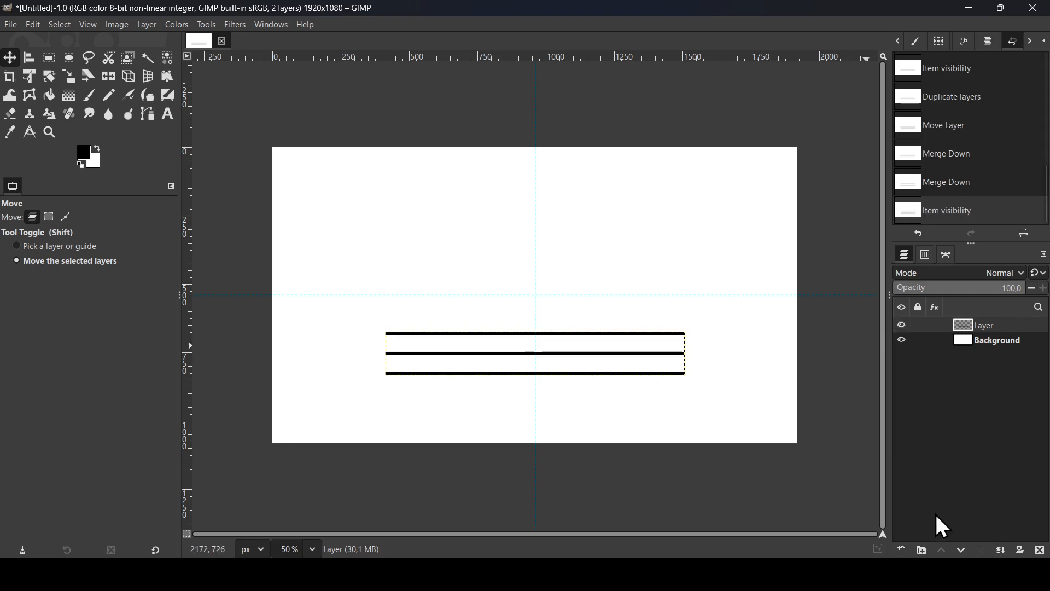
Duplicate the merged three-line layer and rotate the copy 120° around the image center at 960, 540
{"action": "left_click", "coordinate": [981, 551]}
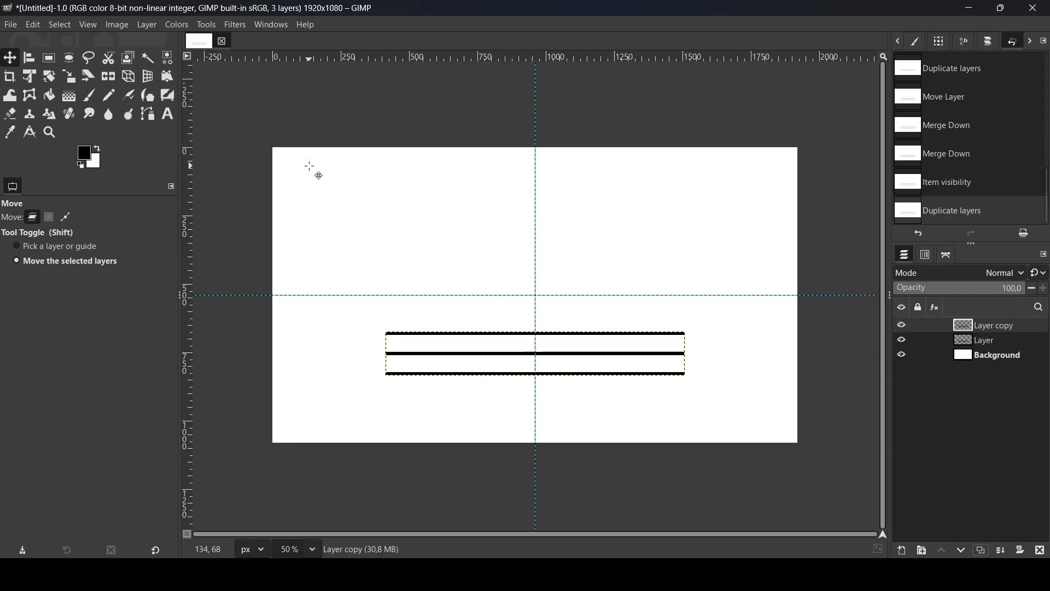
{"action": "left_click", "coordinate": [49, 77]}
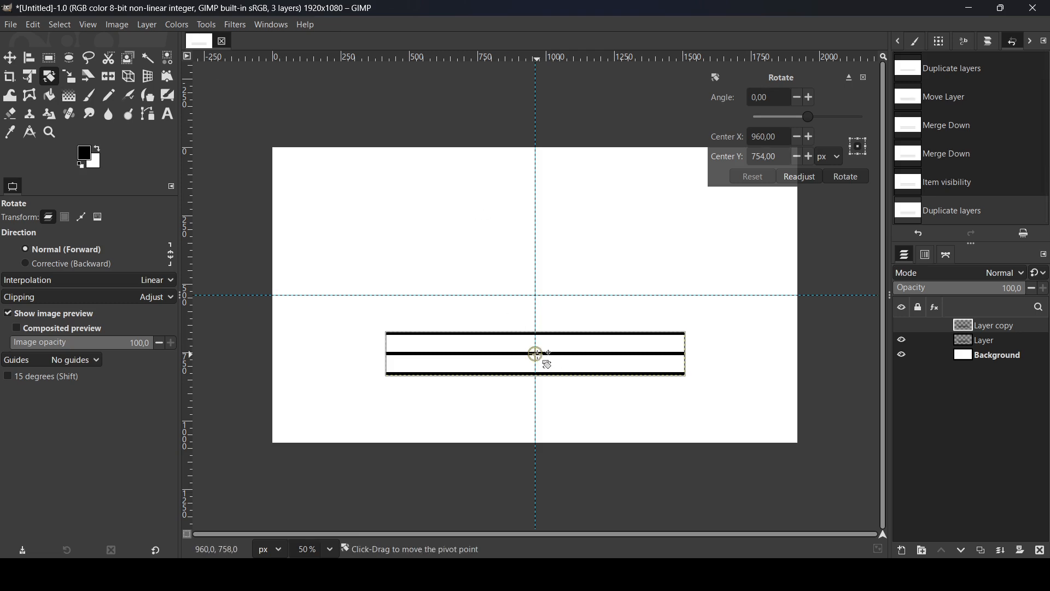
{"action": "left_click_drag", "start_coordinate": [536, 354], "coordinate": [536, 295]}
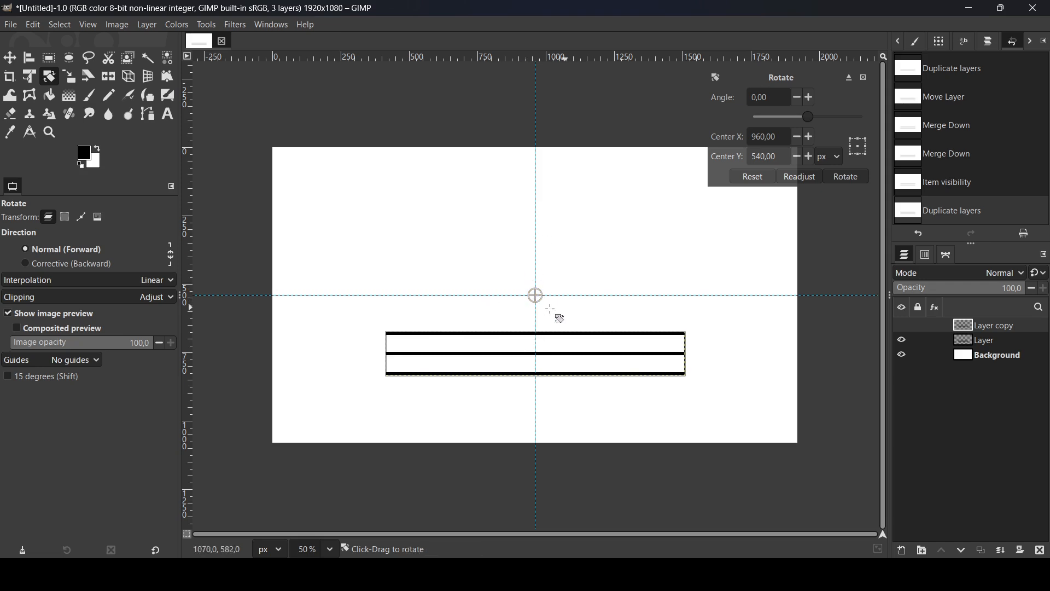
{"action": "triple_click", "coordinate": [775, 97]}
{"action": "type", "text": "12"}
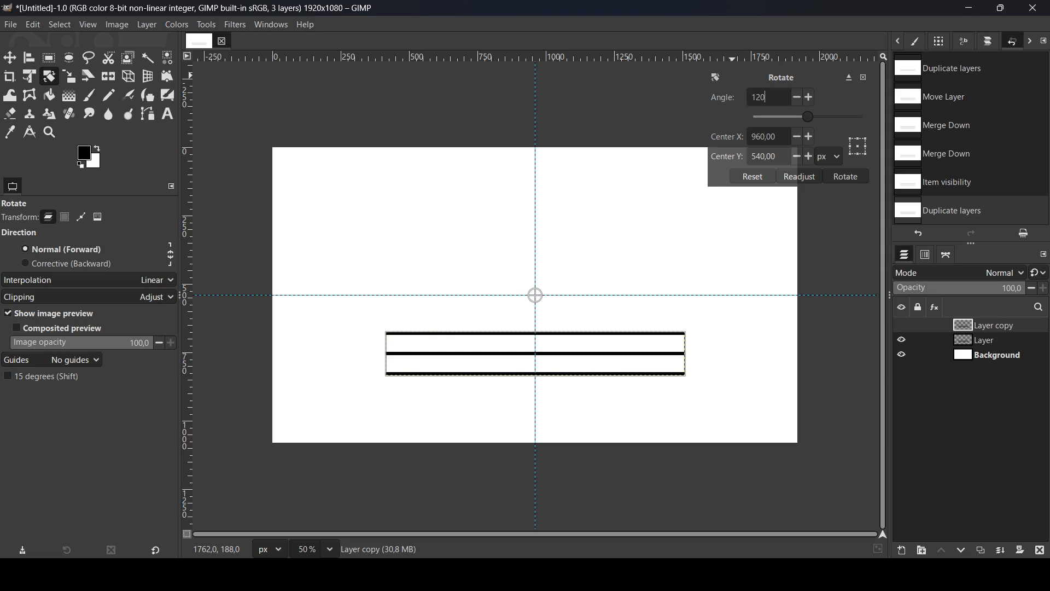
{"action": "type", "text": "0"}
{"action": "key", "text": "Return"}
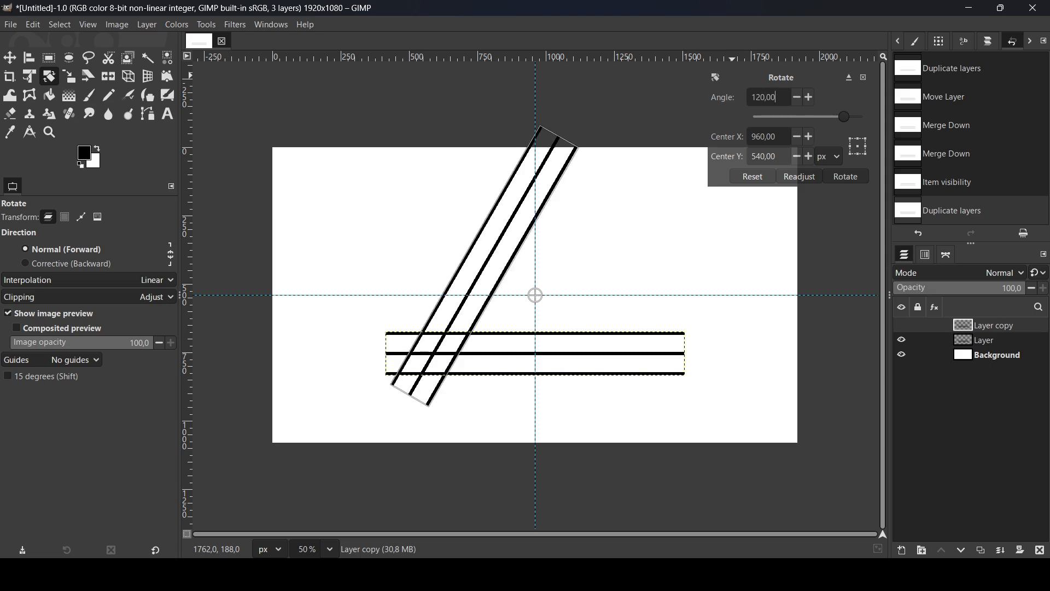
{"action": "left_click", "coordinate": [856, 172]}
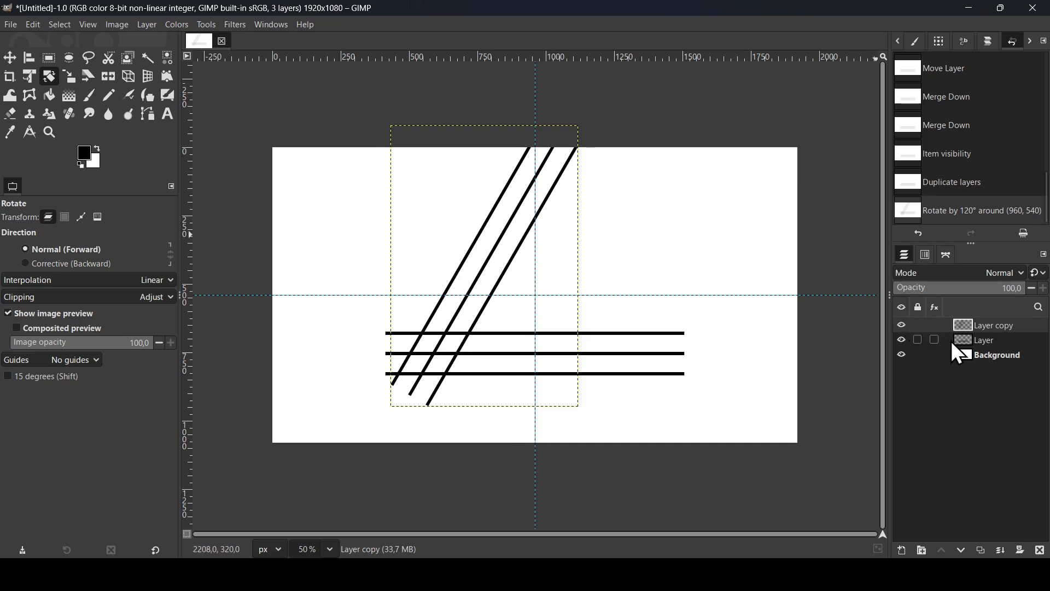
Duplicate the original horizontal-line layer again and place the new copy at the top of the layer stack
{"action": "left_click", "coordinate": [961, 339]}
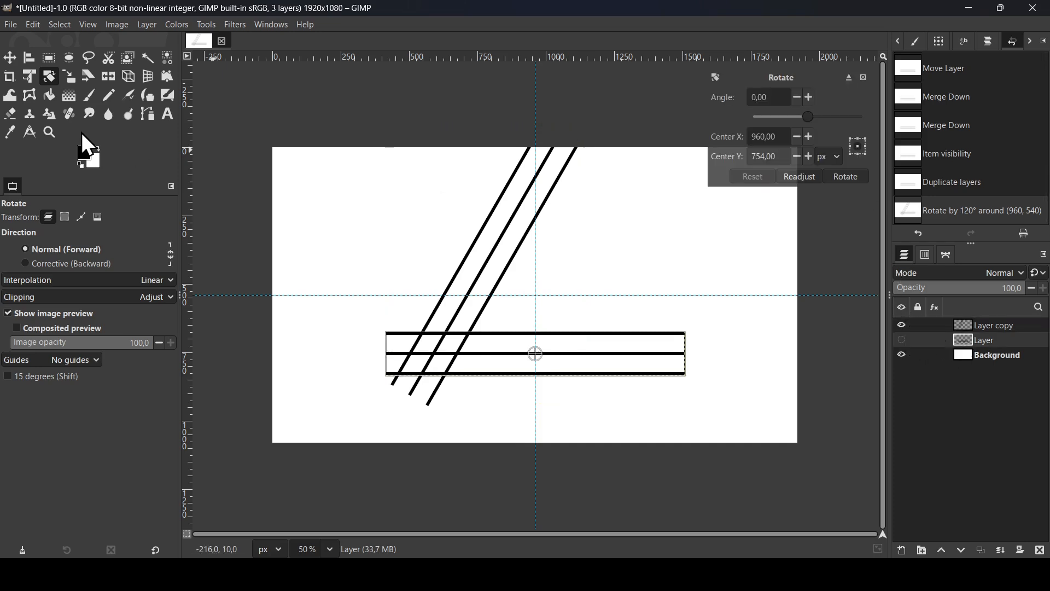
{"action": "left_click", "coordinate": [10, 58]}
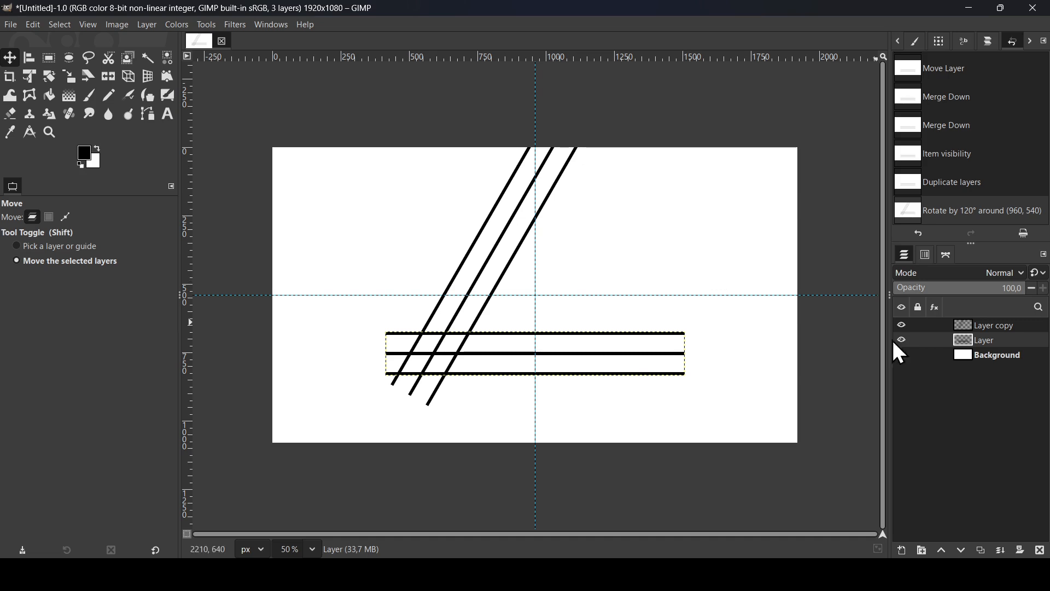
{"action": "left_click", "coordinate": [902, 355]}
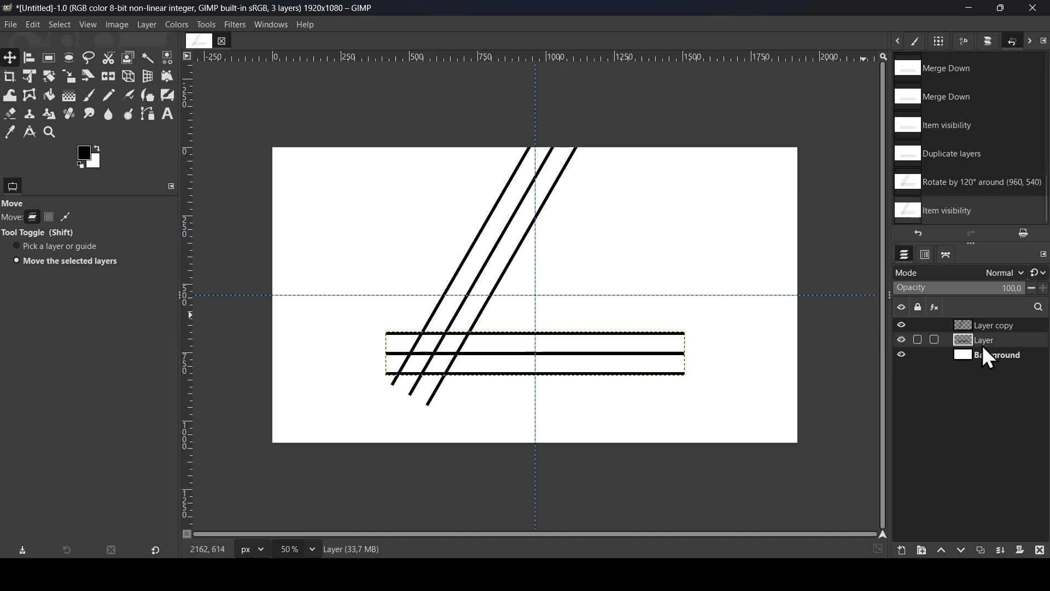
{"action": "left_click", "coordinate": [983, 553]}
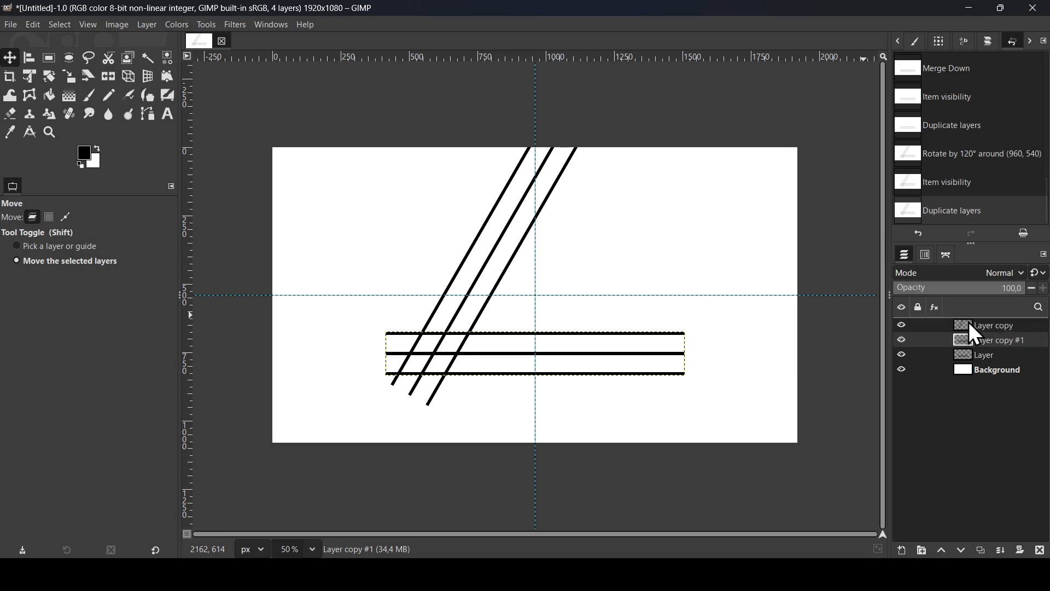
{"action": "left_click_drag", "start_coordinate": [980, 341], "coordinate": [970, 323]}
{"action": "left_click", "coordinate": [902, 326]}
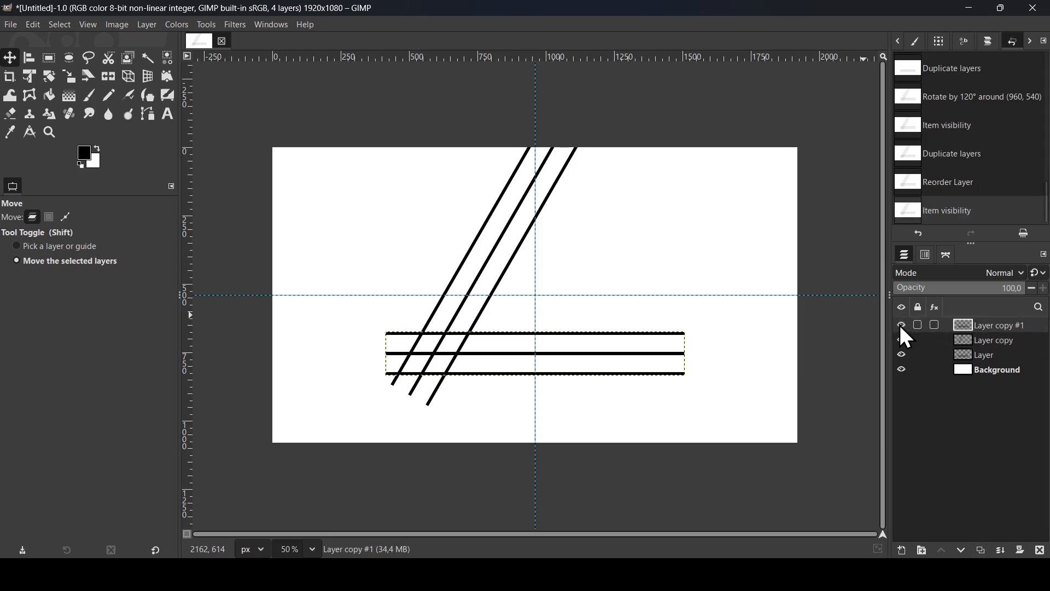
Rotate the new copy of the horizontal lines -120° around the image center at 960, 540
{"action": "left_click", "coordinate": [49, 76]}
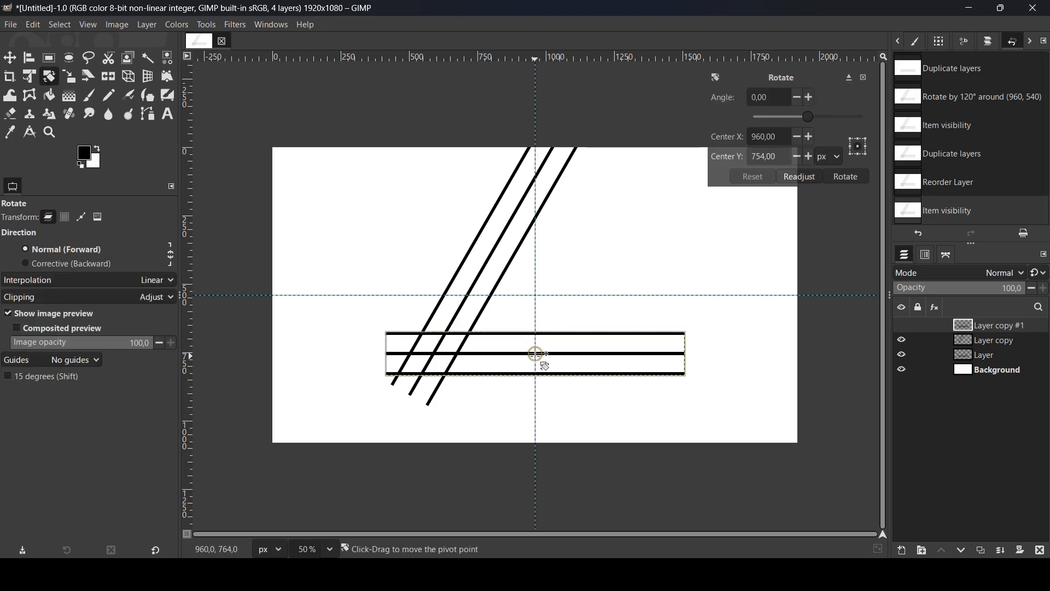
{"action": "left_click_drag", "start_coordinate": [536, 356], "coordinate": [536, 298]}
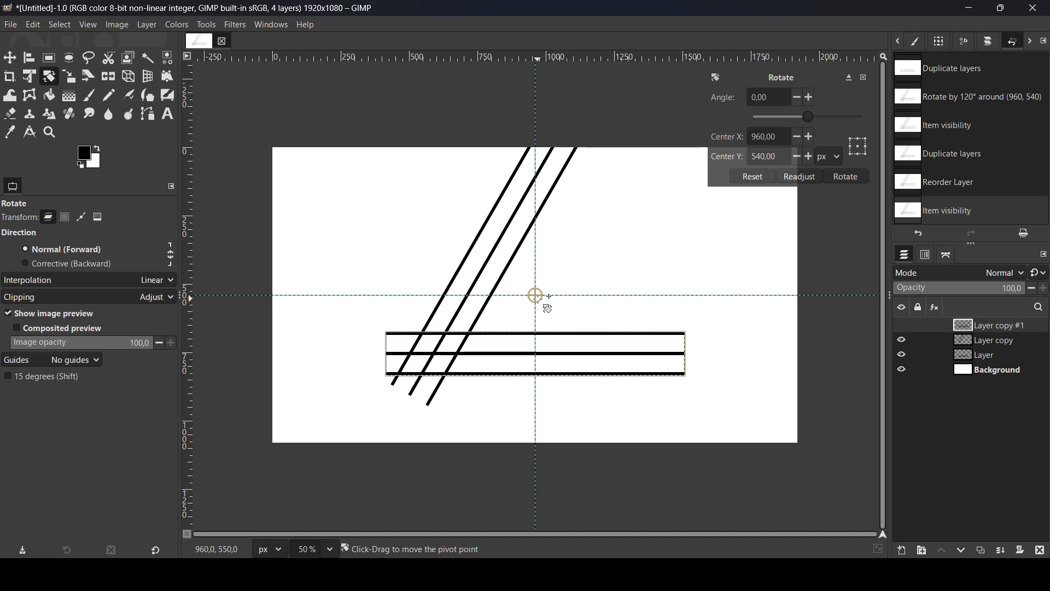
{"action": "triple_click", "coordinate": [775, 98]}
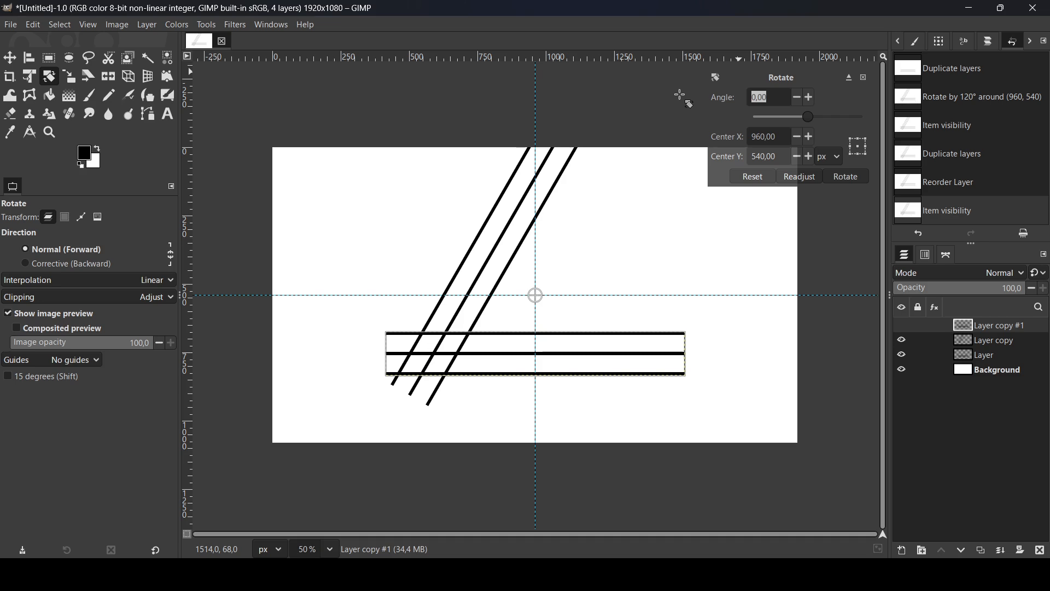
{"action": "key", "text": "BackSpace"}
{"action": "key", "text": "Return"}
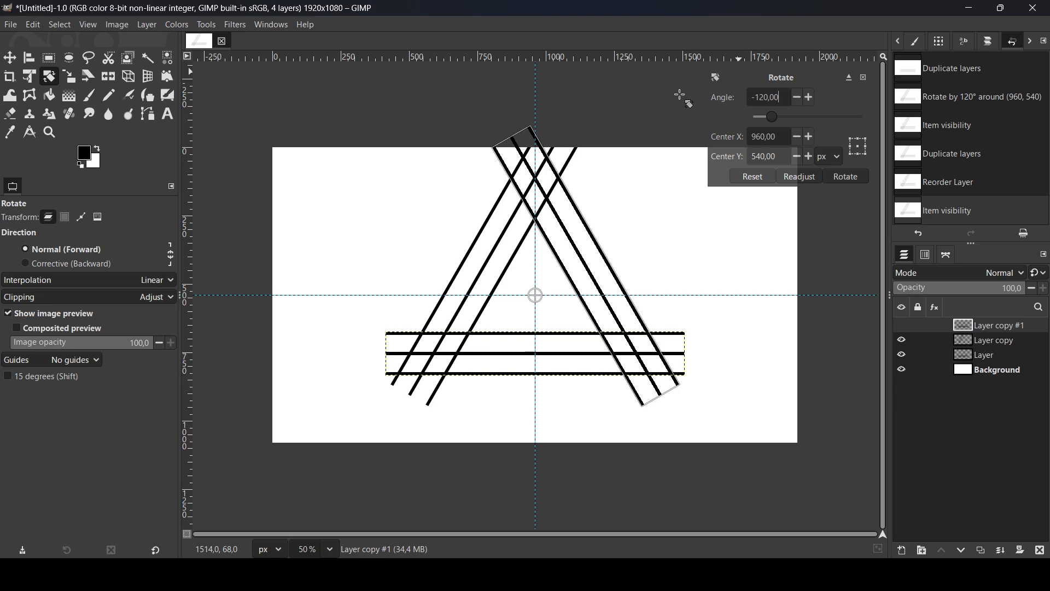
{"action": "left_click", "coordinate": [854, 180]}
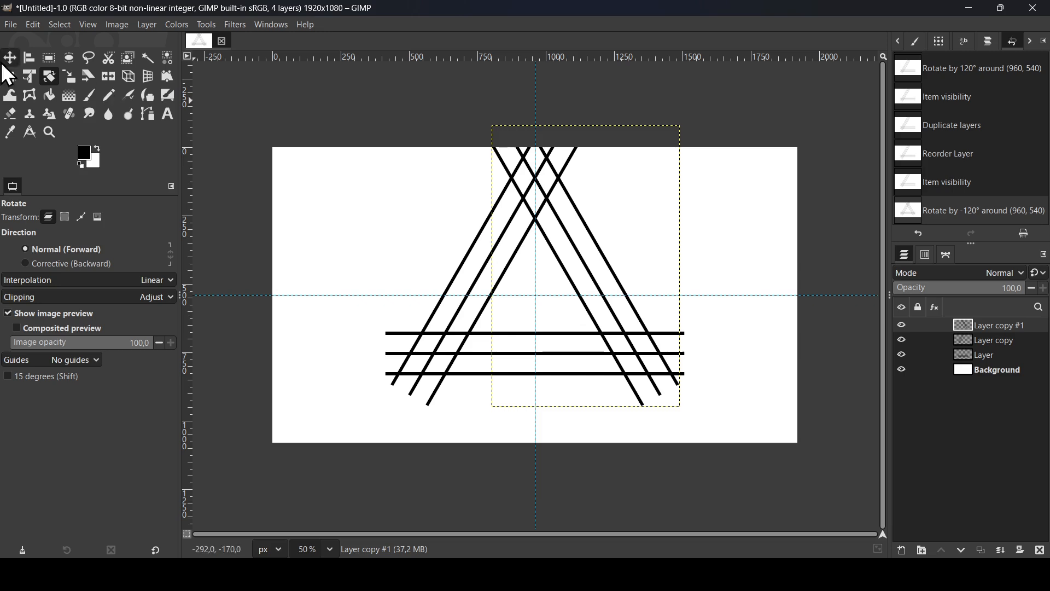
Add a horizontal and a vertical guide crossing where the uppermost horizontal line meets the outer right diagonal, at about 1372, 681
{"action": "left_click", "coordinate": [150, 115]}
{"action": "scroll", "coordinate": [585, 383], "scroll_direction": "up", "scroll_amount": 1, "text": "ctrl"}
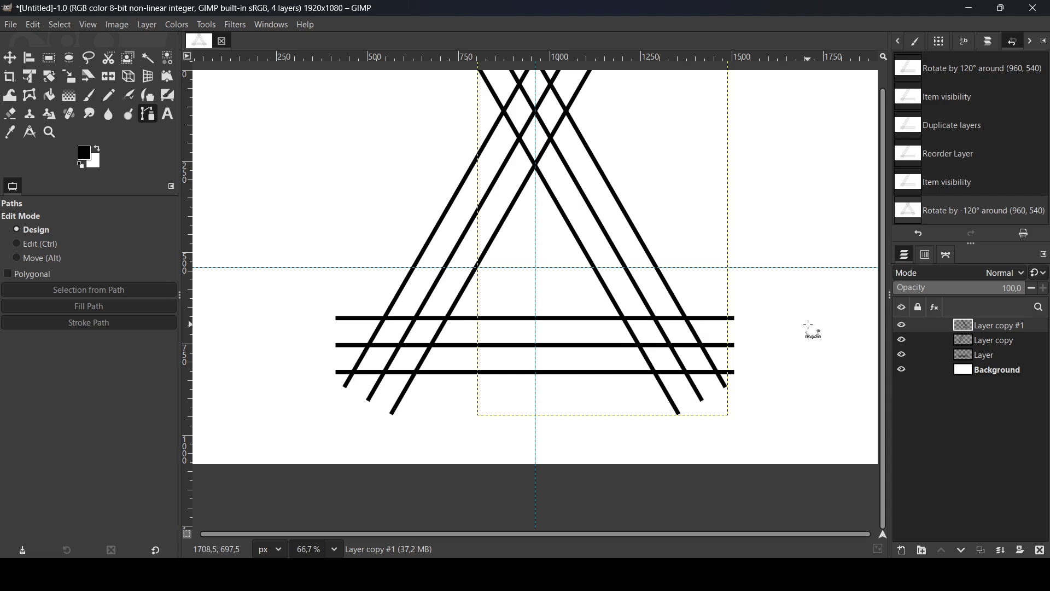
{"action": "scroll", "coordinate": [812, 328], "scroll_direction": "up", "scroll_amount": 3}
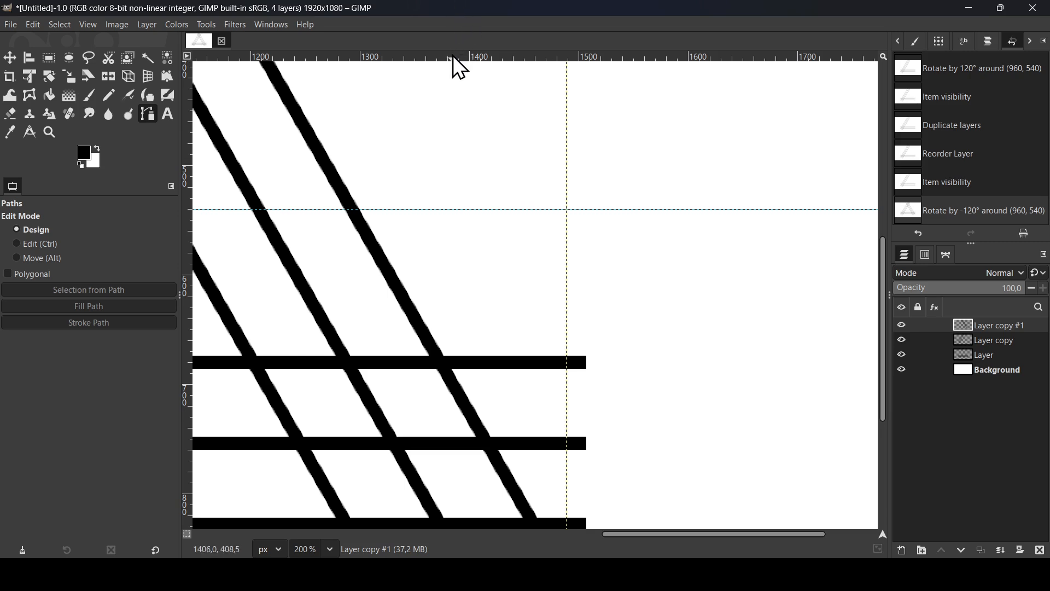
{"action": "left_click_drag", "start_coordinate": [453, 55], "coordinate": [432, 364]}
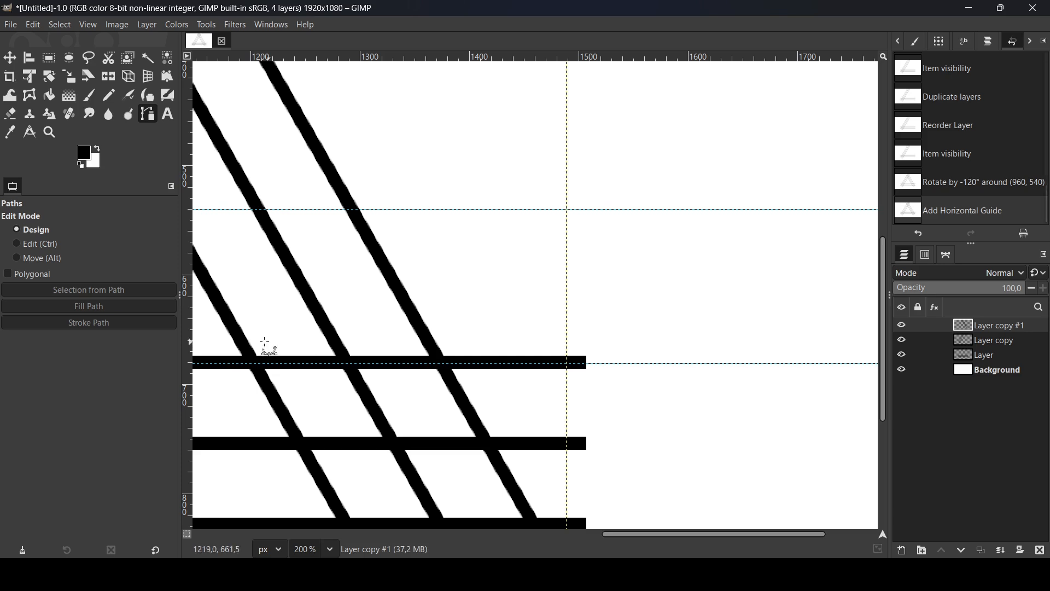
{"action": "left_click_drag", "start_coordinate": [190, 349], "coordinate": [439, 343]}
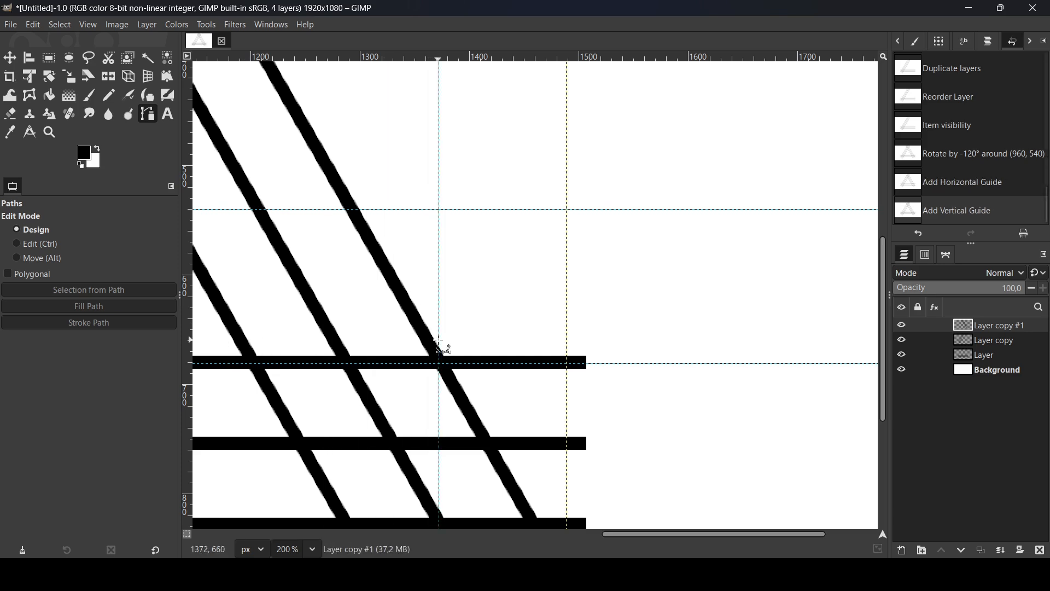
Start a path at the new guides' intersection and add a second anchor where the lowest horizontal line meets the inner right diagonal
{"action": "scroll", "coordinate": [439, 341], "scroll_direction": "down", "scroll_amount": 3}
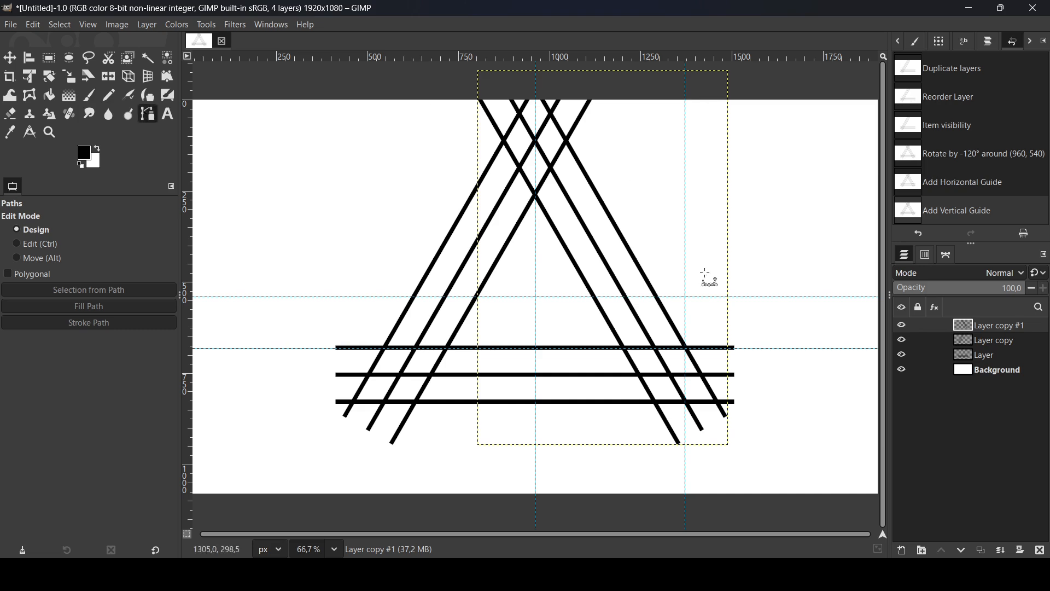
{"action": "left_click_drag", "start_coordinate": [695, 333], "coordinate": [688, 349]}
{"action": "key", "text": "ctrl+z"}
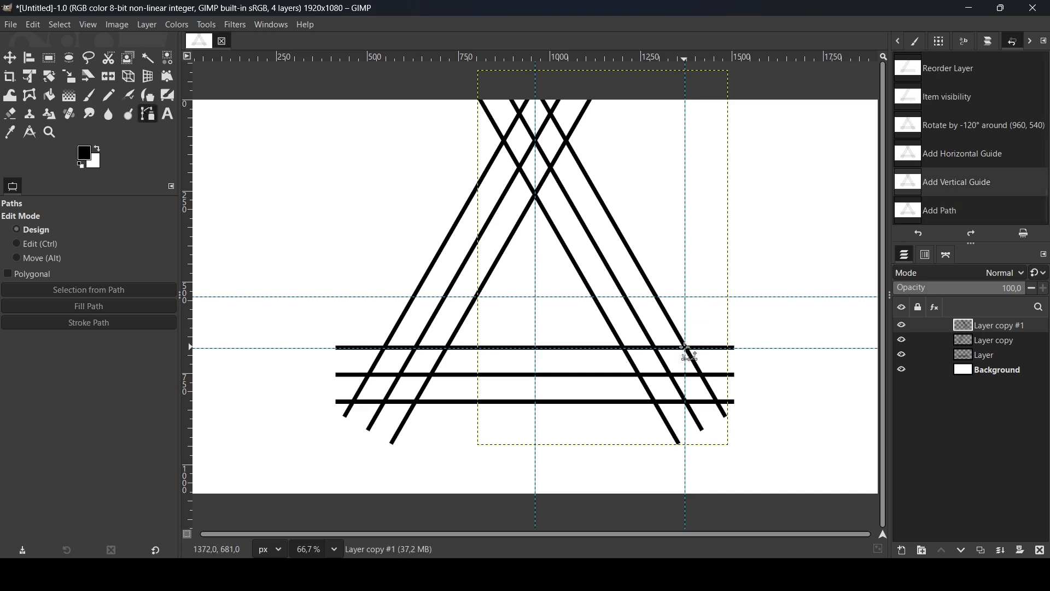
{"action": "left_click", "coordinate": [688, 348]}
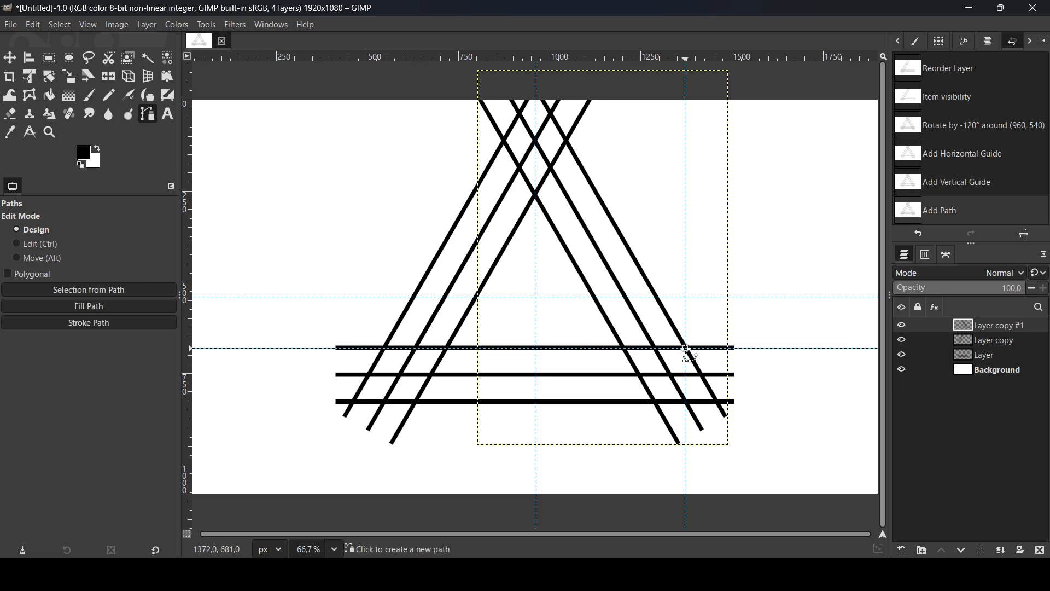
{"action": "scroll", "coordinate": [711, 361], "scroll_direction": "up", "scroll_amount": 1, "text": "ctrl"}
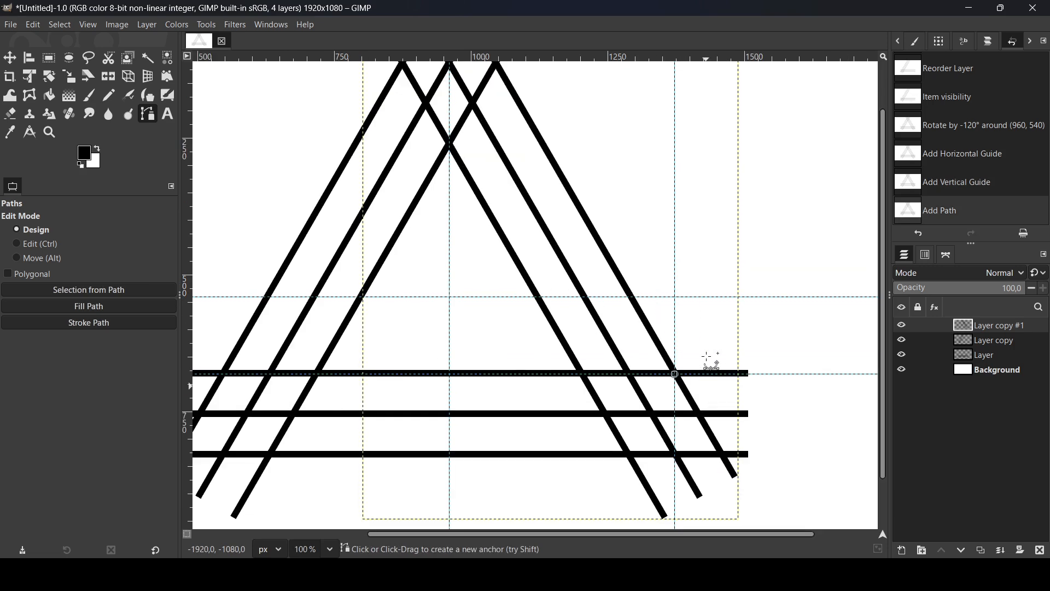
{"action": "left_click", "coordinate": [629, 455]}
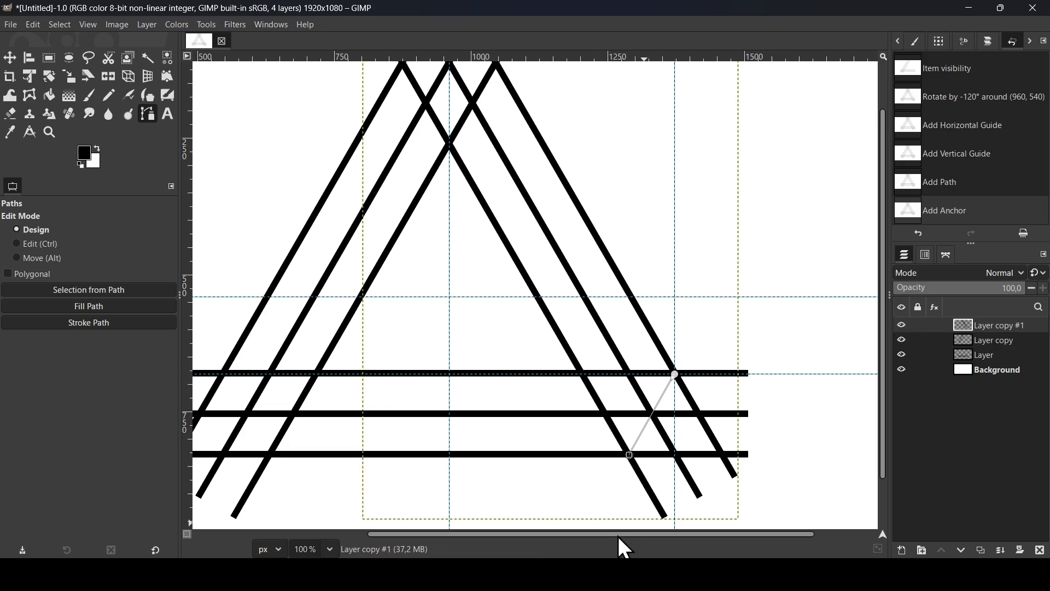
Extend the path along the lowest horizontal line to the outer left diagonal, and up that diagonal to its crossing with the middle right diagonal
{"action": "left_click_drag", "start_coordinate": [619, 536], "coordinate": [485, 539]}
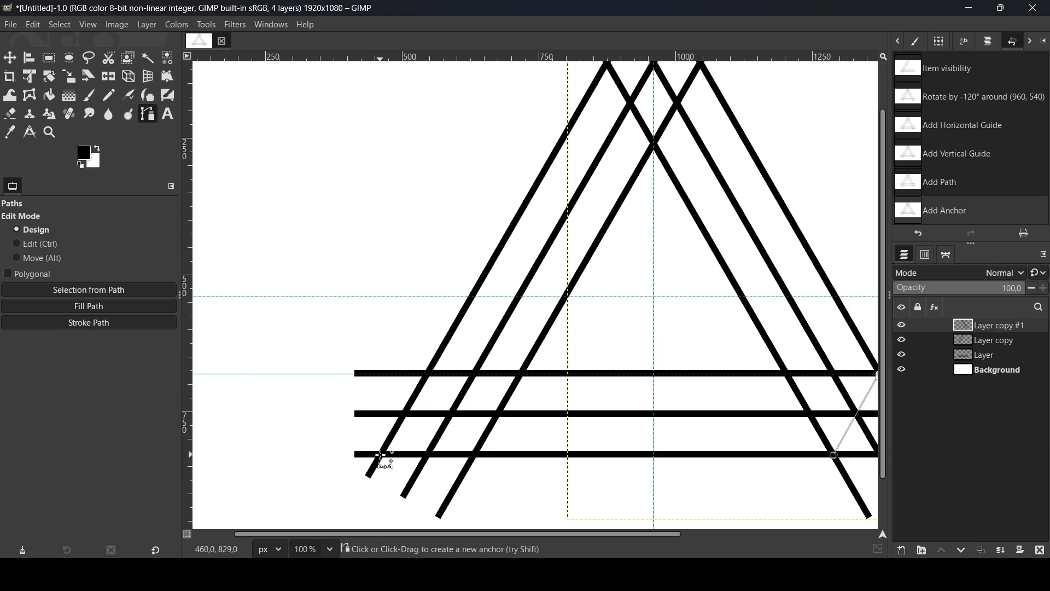
{"action": "left_click", "coordinate": [381, 454]}
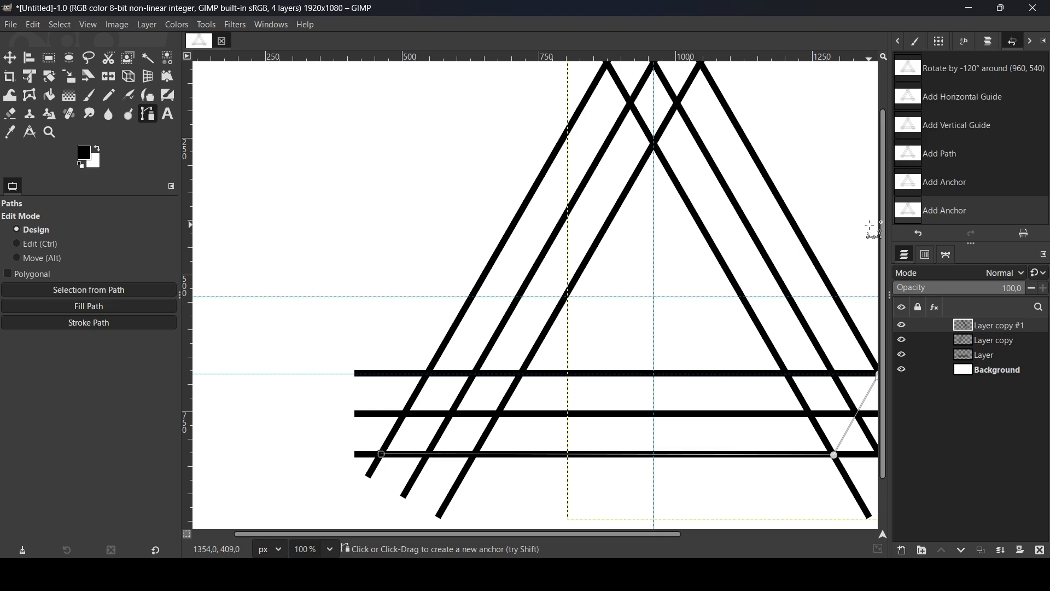
{"action": "left_click_drag", "start_coordinate": [886, 232], "coordinate": [886, 184]}
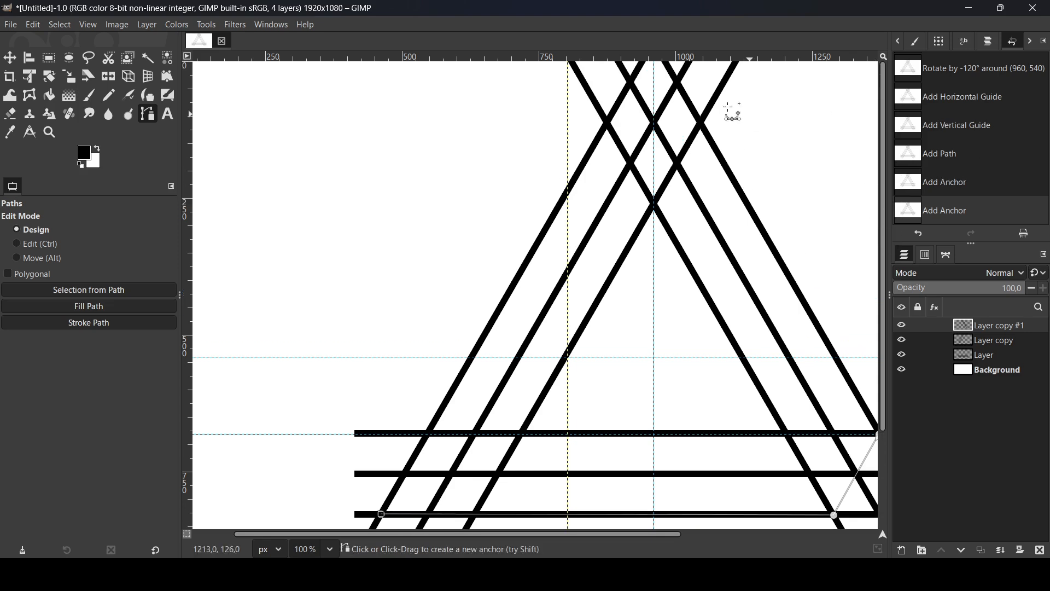
{"action": "left_click", "coordinate": [631, 83]}
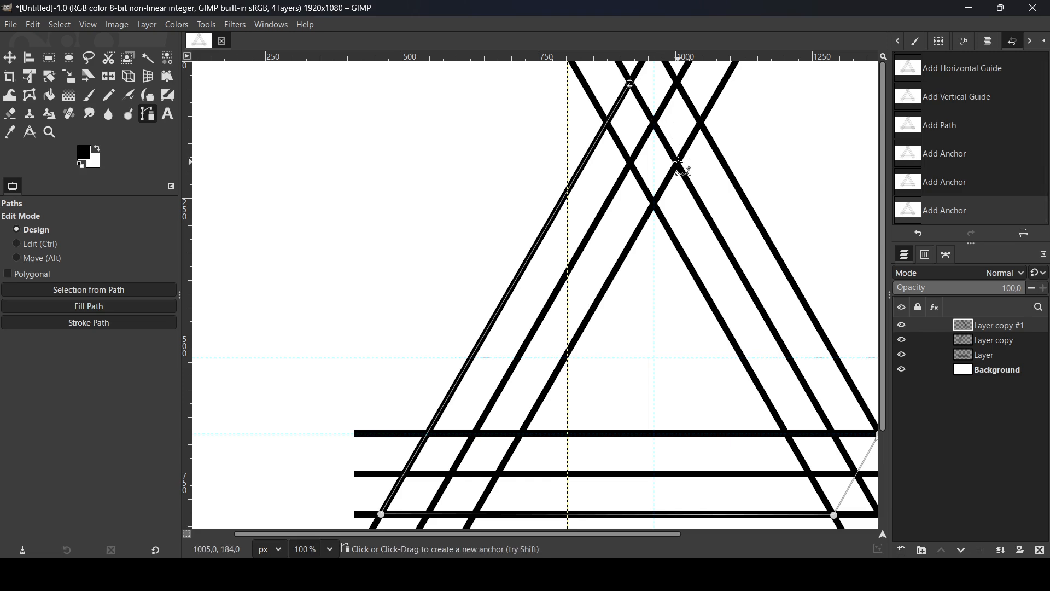
Add an anchor where the middle right diagonal crosses the inner left diagonal and adjust the top anchors onto their line crossings
{"action": "left_click", "coordinate": [680, 166]}
{"action": "left_click", "coordinate": [680, 166]}
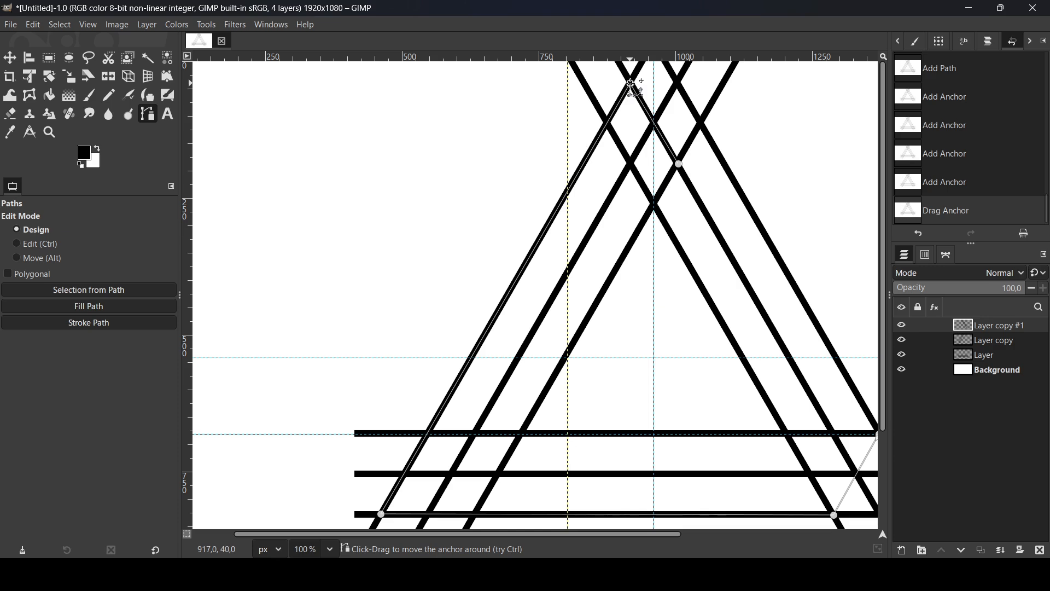
{"action": "left_click", "coordinate": [680, 164]}
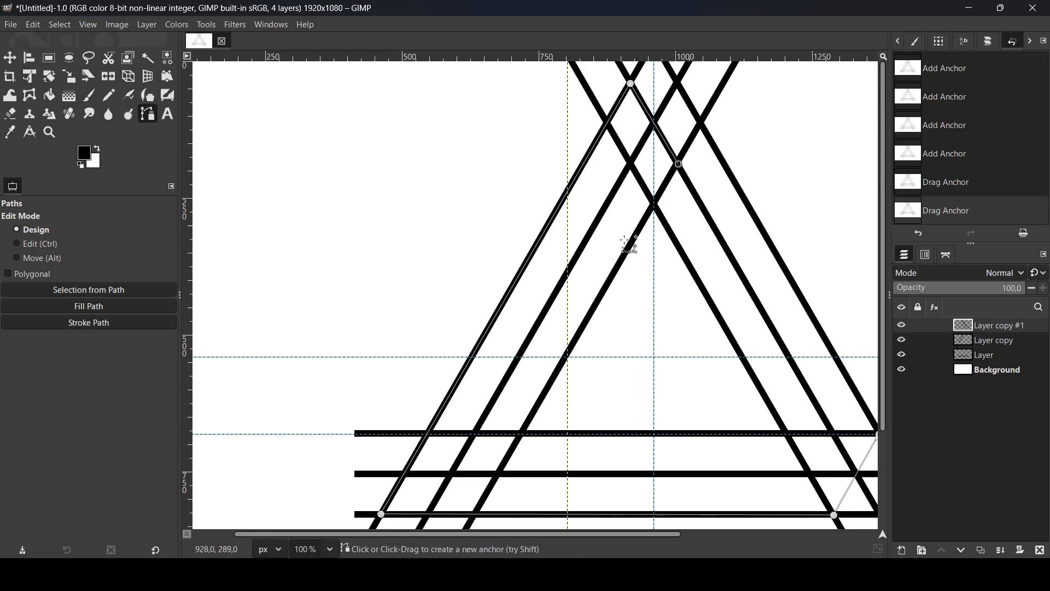
{"action": "left_click", "coordinate": [680, 164]}
Add an anchor where the inner left diagonal meets the uppermost horizontal line and close the path at its starting anchor
{"action": "left_click", "coordinate": [521, 434]}
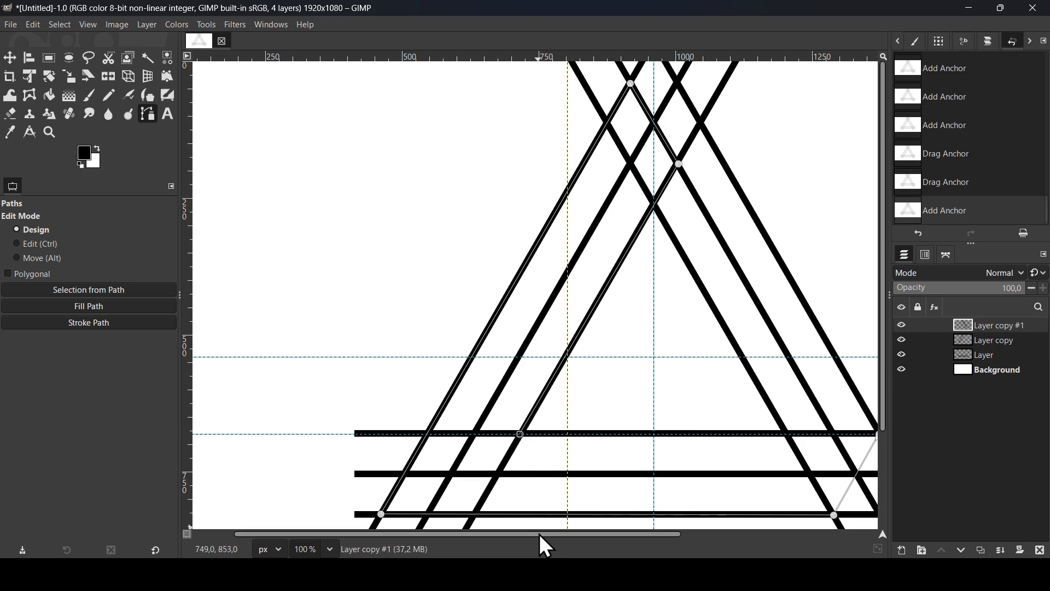
{"action": "left_click_drag", "start_coordinate": [540, 535], "coordinate": [668, 535]}
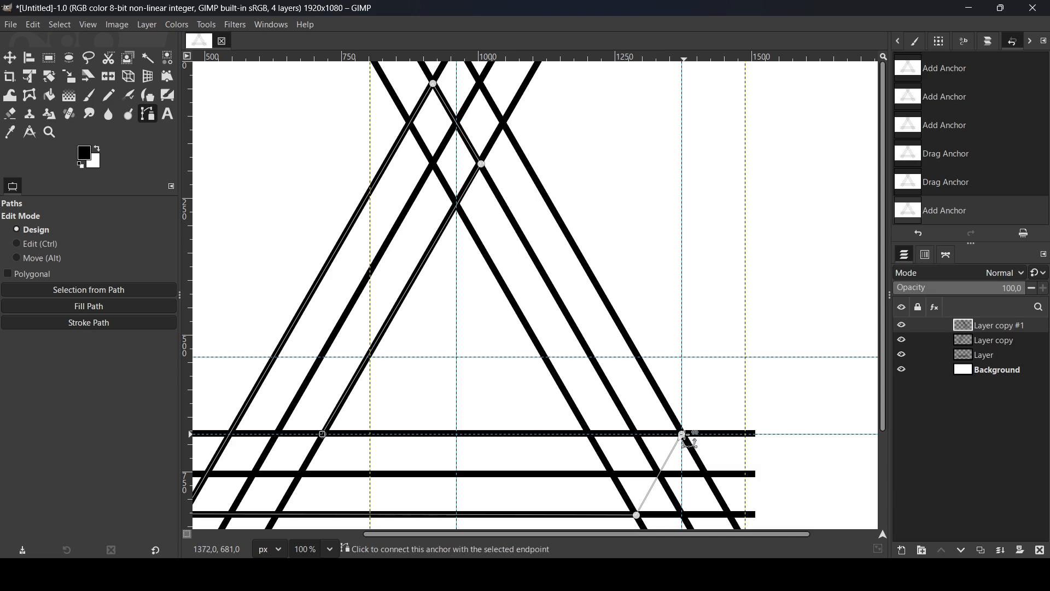
{"action": "left_click", "coordinate": [684, 436]}
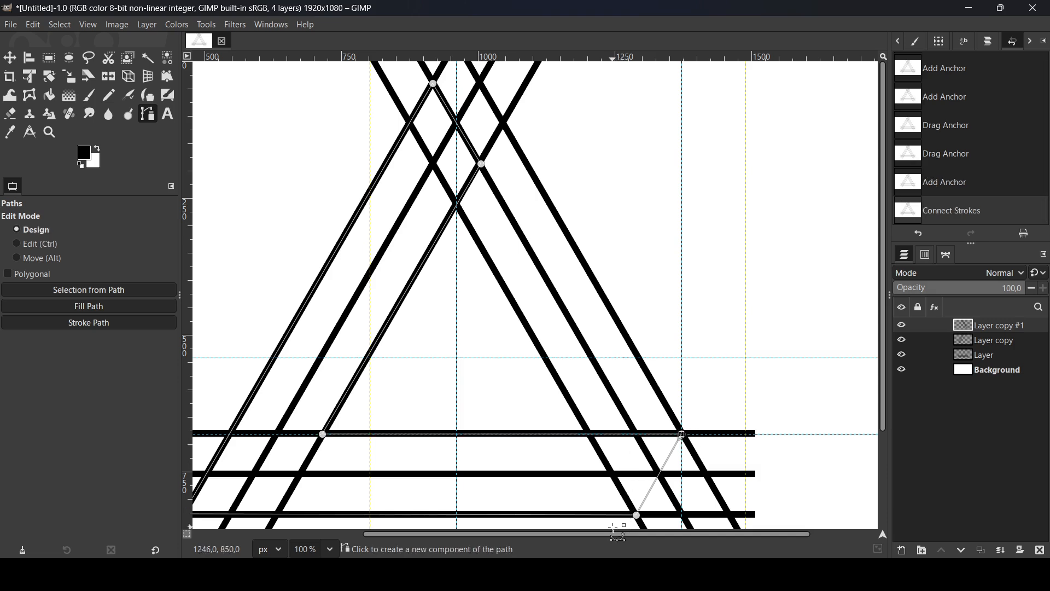
{"action": "left_click_drag", "start_coordinate": [612, 535], "coordinate": [584, 541]}
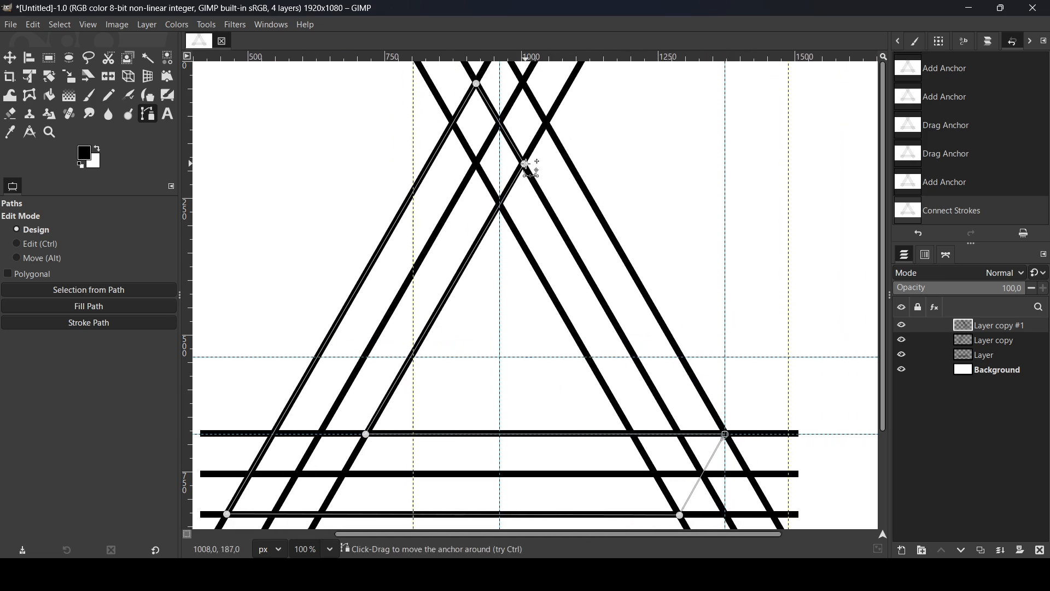
Fine-tune the path anchor on its line crossing, convert the closed path to a selection and add a transparent layer above the lines
{"action": "left_click_drag", "start_coordinate": [526, 166], "coordinate": [524, 164]}
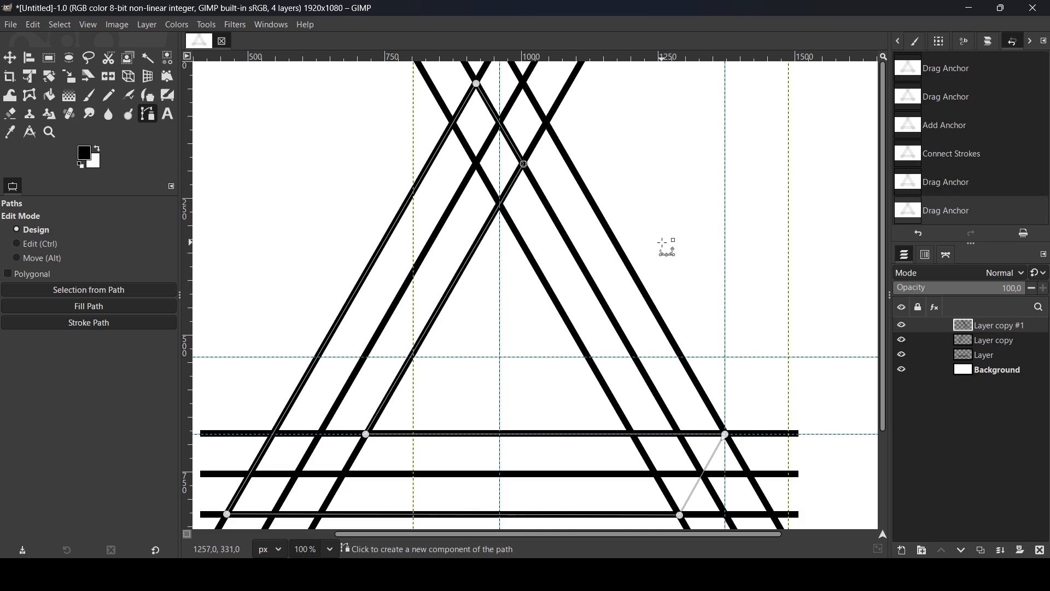
{"action": "key", "text": "shift+v"}
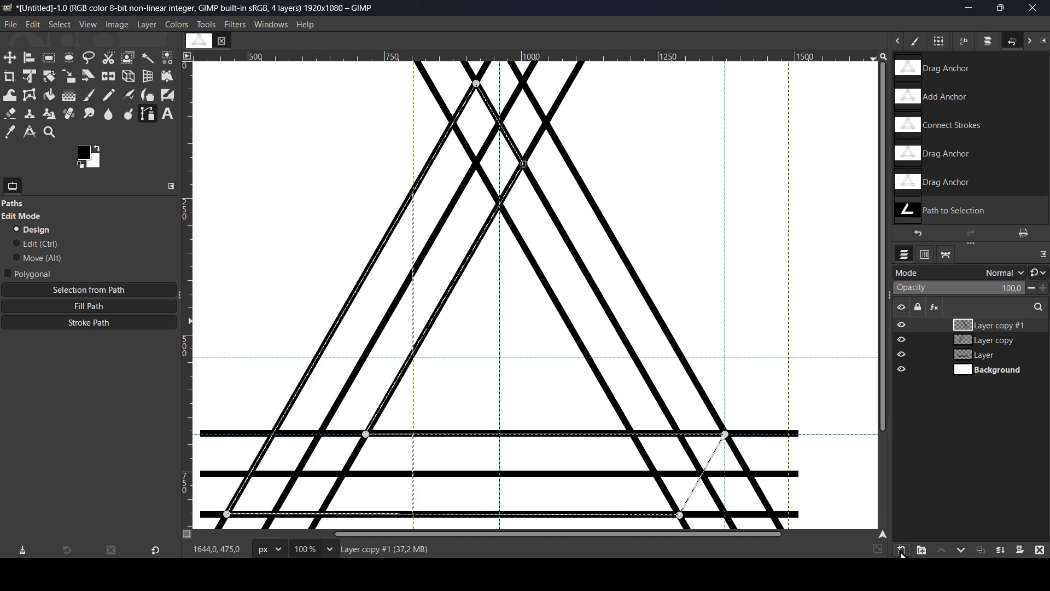
{"action": "left_click", "coordinate": [903, 550]}
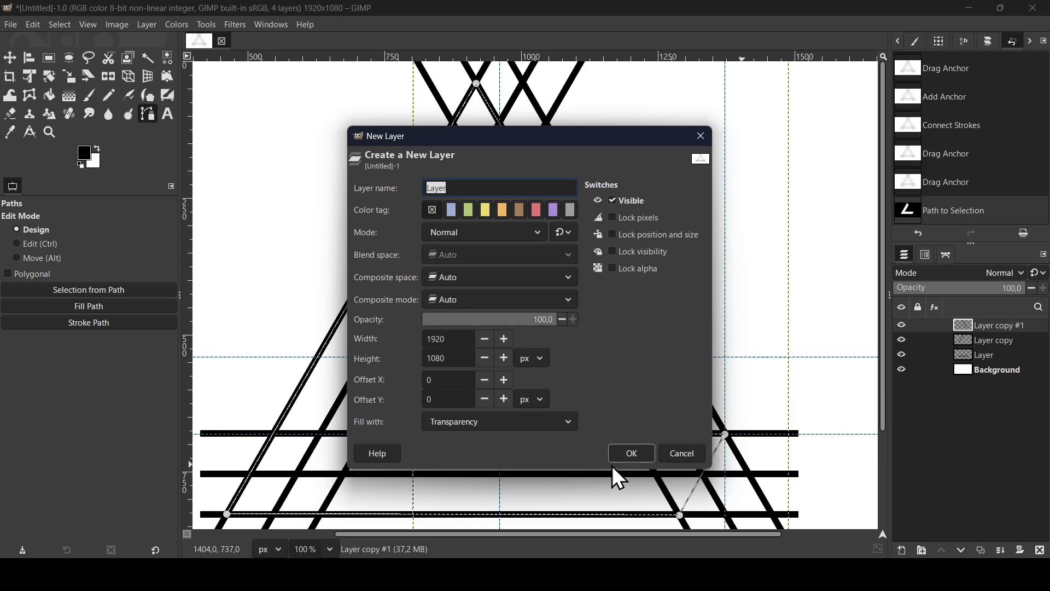
{"action": "left_click", "coordinate": [646, 457]}
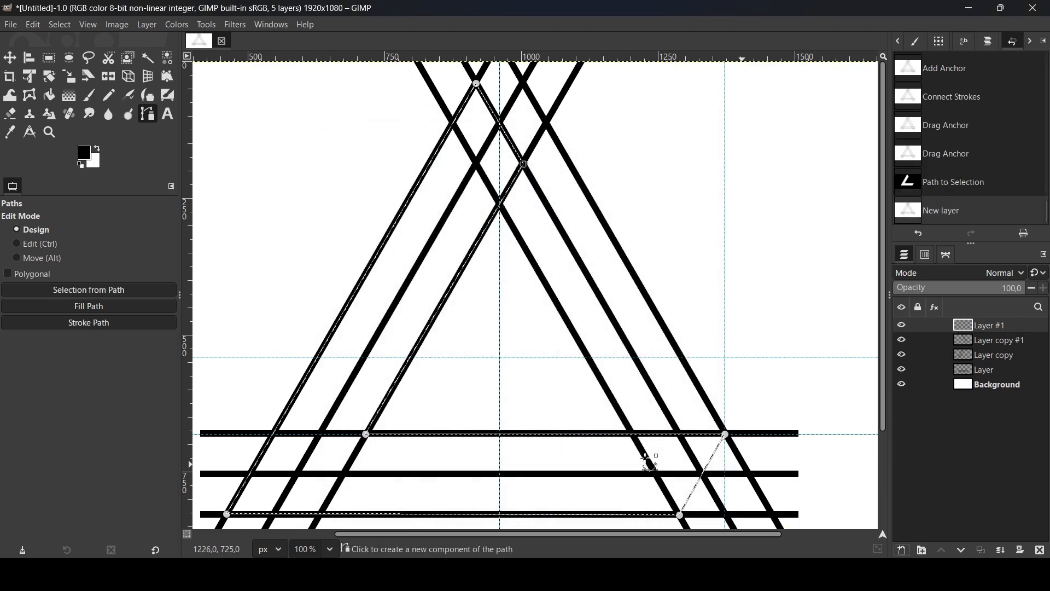
Fill the selection with a linear FG to BG (RGB) gradient, black at its right end and white at its left, and deselect
{"action": "left_click", "coordinate": [74, 100]}
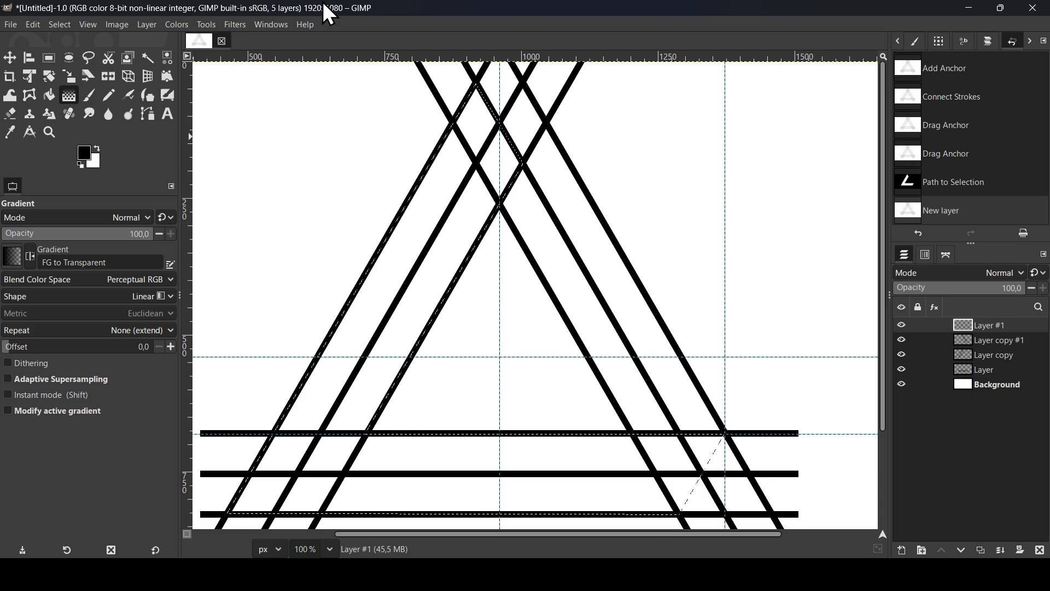
{"action": "key", "text": "minus"}
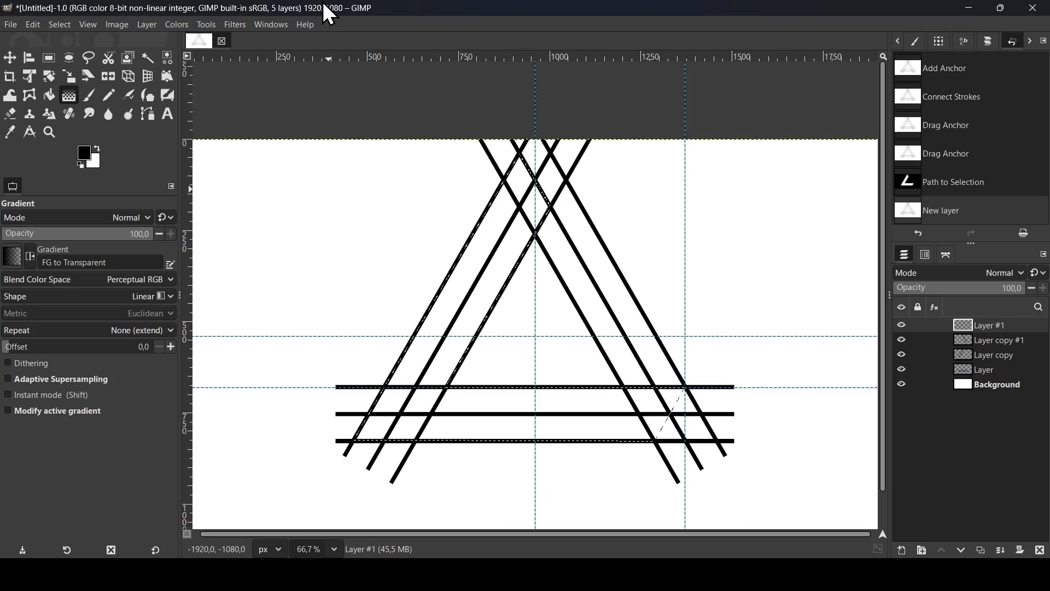
{"action": "left_click", "coordinate": [17, 257]}
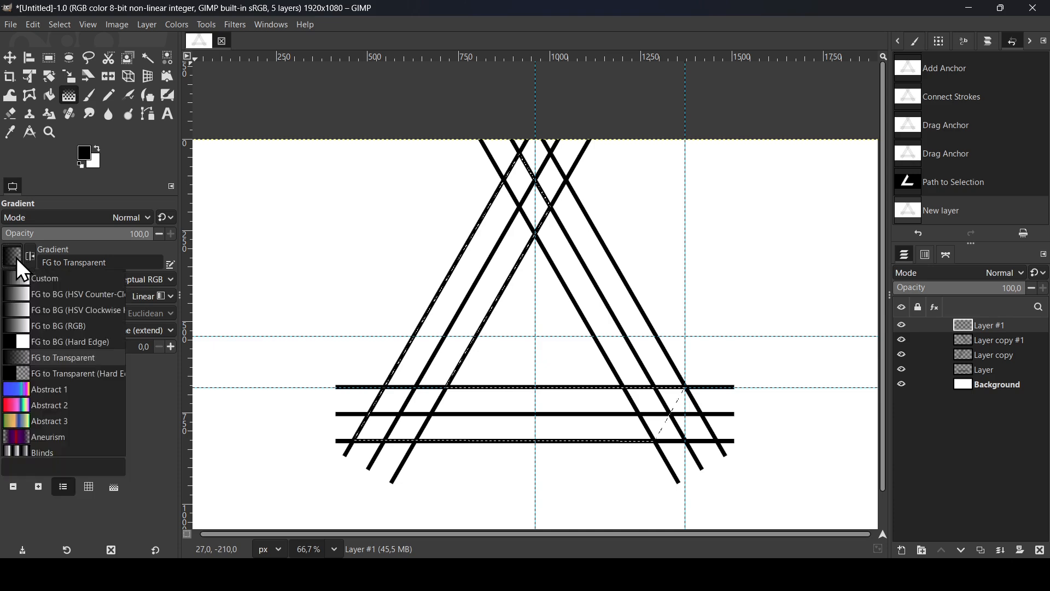
{"action": "left_click", "coordinate": [68, 327]}
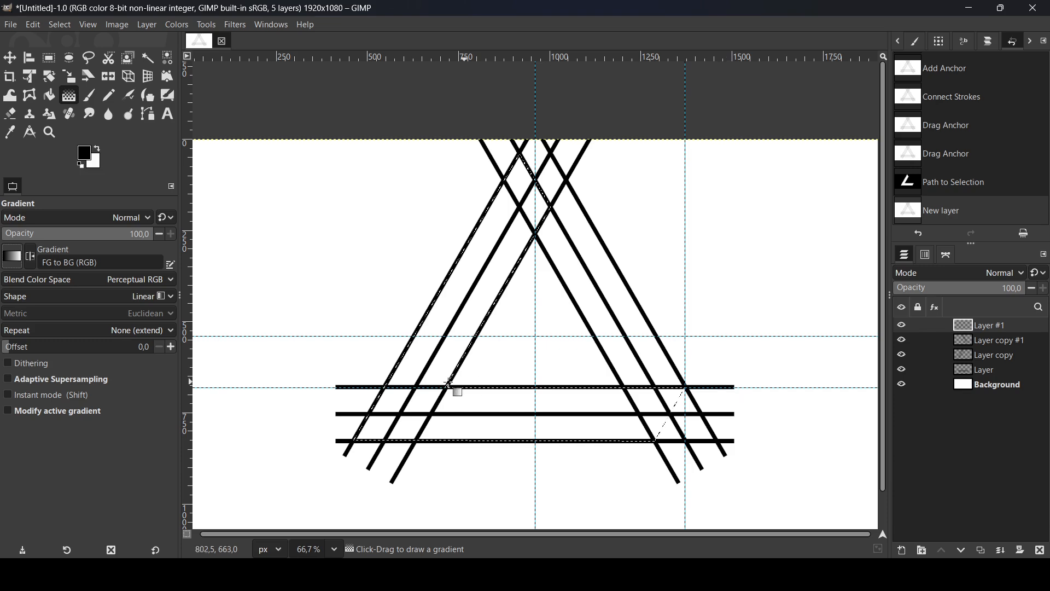
{"action": "mouse_move", "coordinate": [717, 388]}
{"action": "left_mouse_down"}
{"action": "mouse_move", "coordinate": [448, 393]}
{"action": "mouse_move", "coordinate": [340, 375]}
{"action": "mouse_move", "coordinate": [360, 371]}
{"action": "left_mouse_up"}
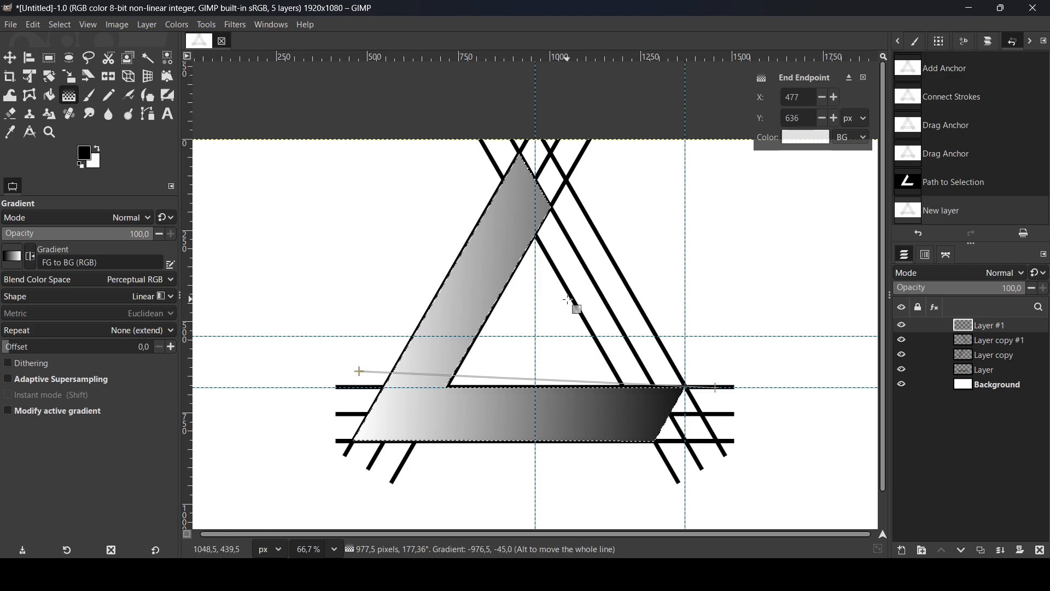
{"action": "key", "text": "Return"}
{"action": "left_click", "coordinate": [62, 27]}
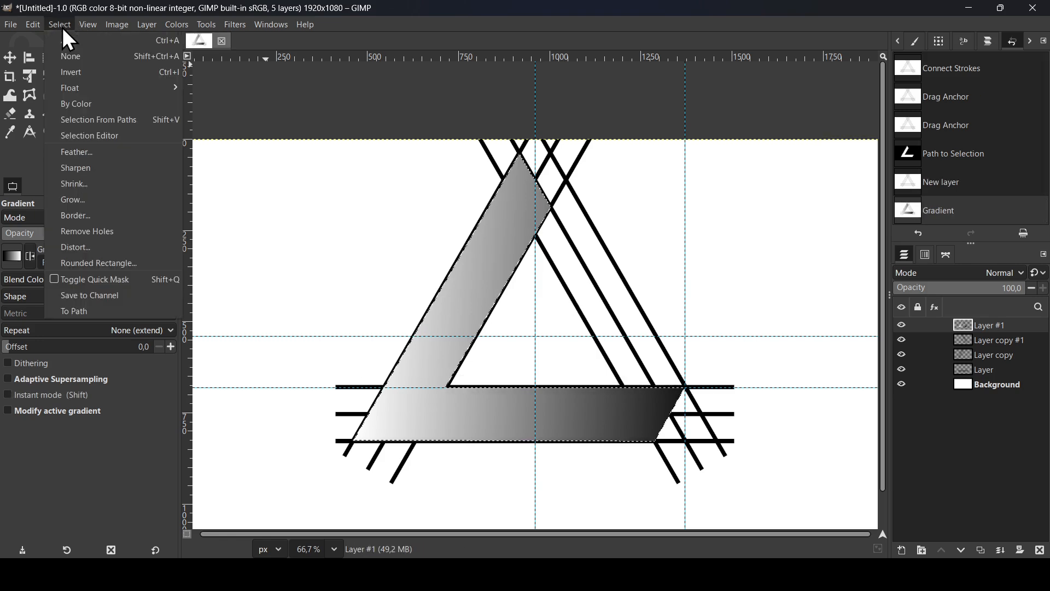
{"action": "left_click", "coordinate": [69, 57]}
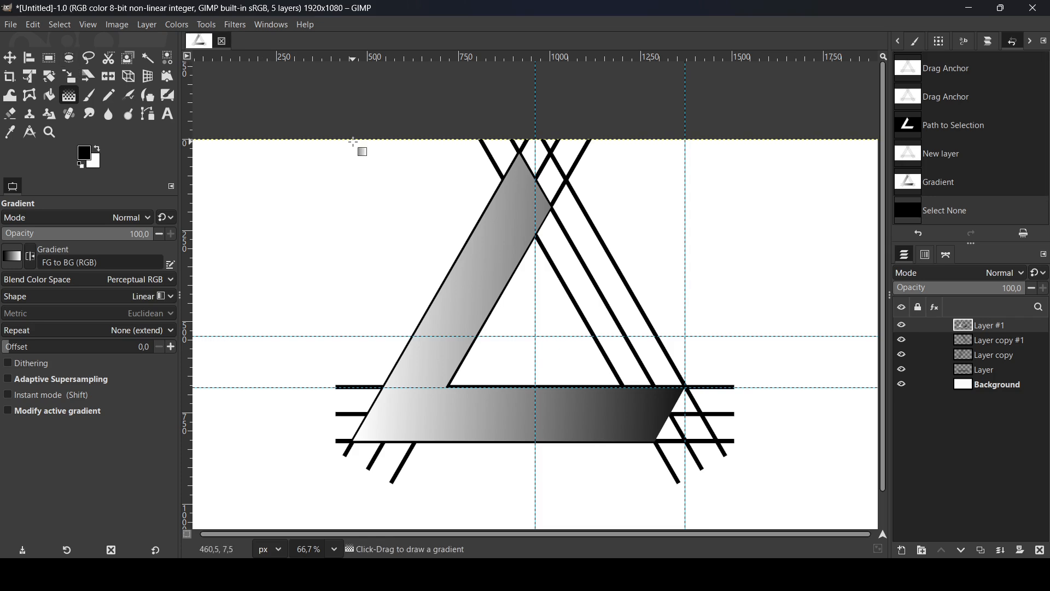
Duplicate the gradient shape's layer and rotate the copy 120° around the image center
{"action": "left_click", "coordinate": [902, 326]}
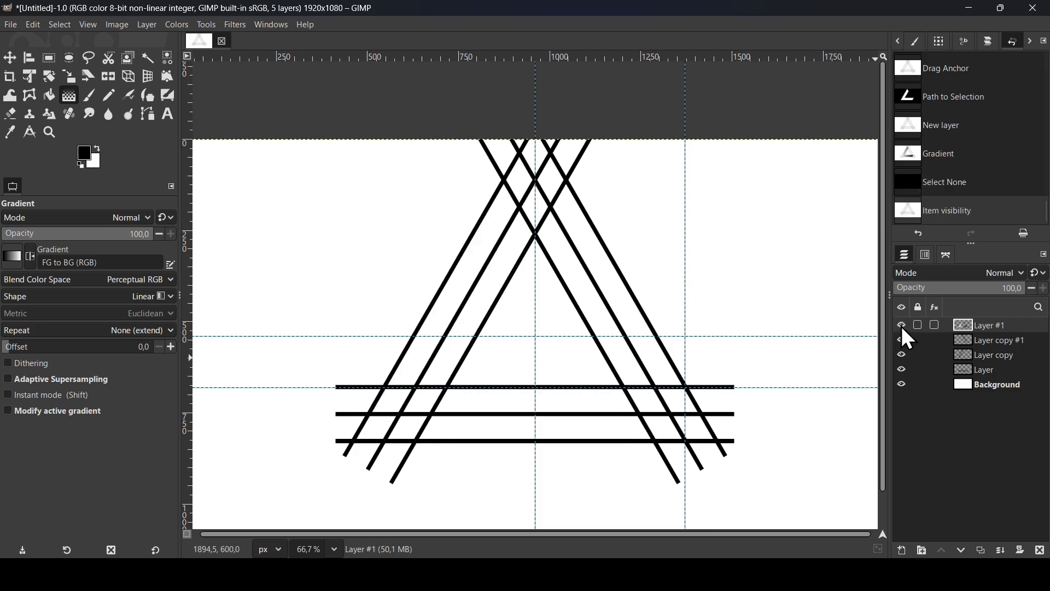
{"action": "left_click", "coordinate": [902, 325]}
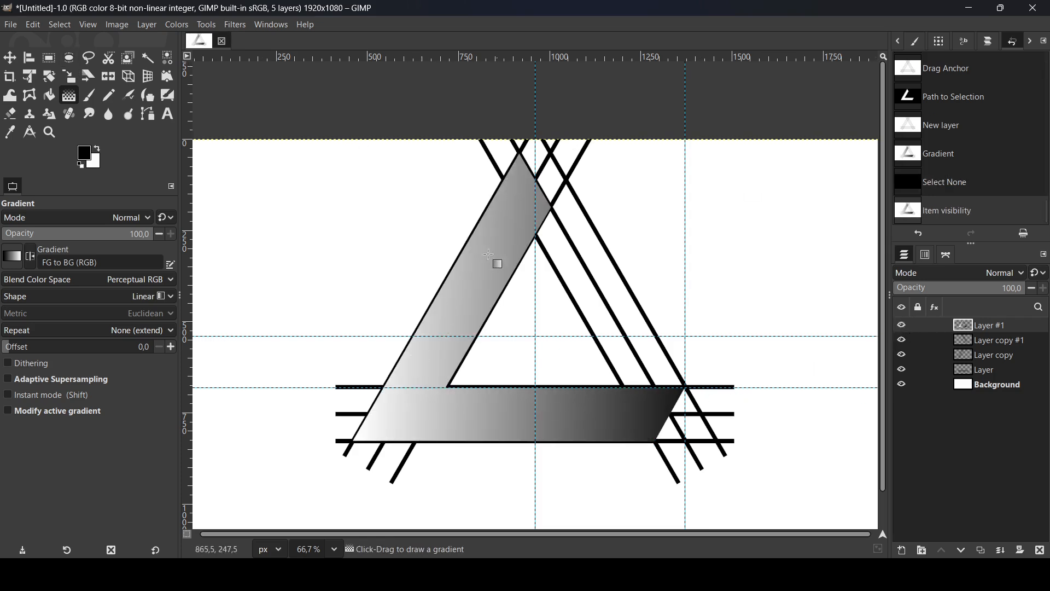
{"action": "left_click", "coordinate": [982, 551]}
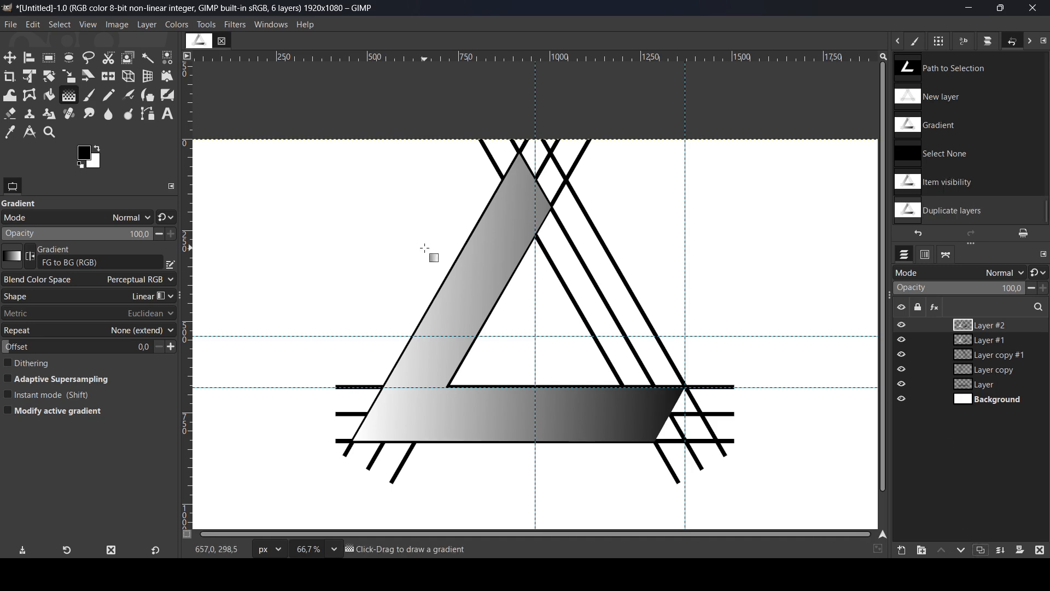
{"action": "left_click", "coordinate": [50, 77]}
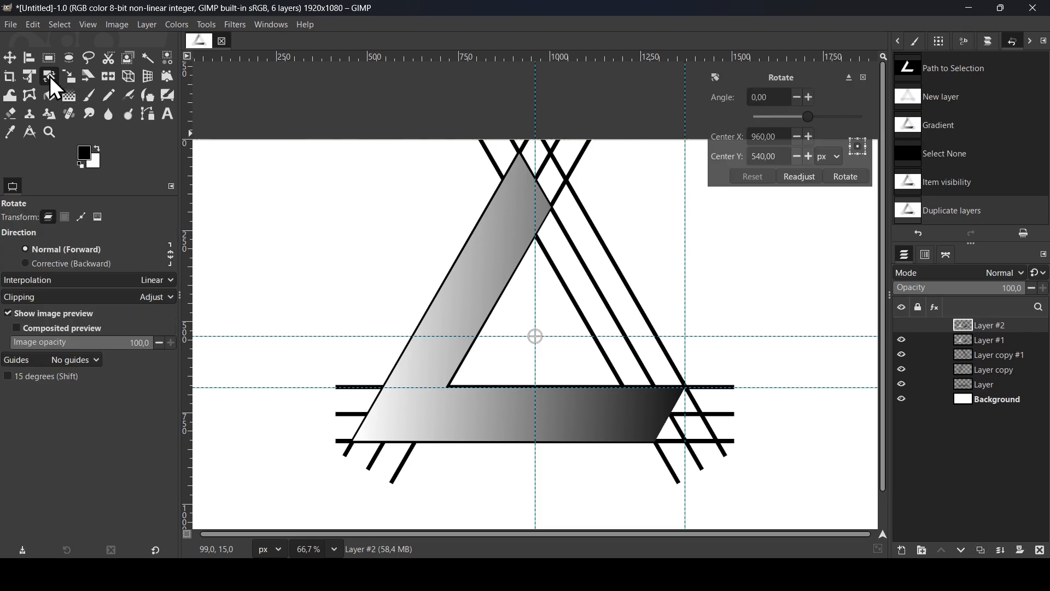
{"action": "double_click", "coordinate": [770, 98]}
{"action": "type", "text": "120"}
{"action": "key", "text": "Return"}
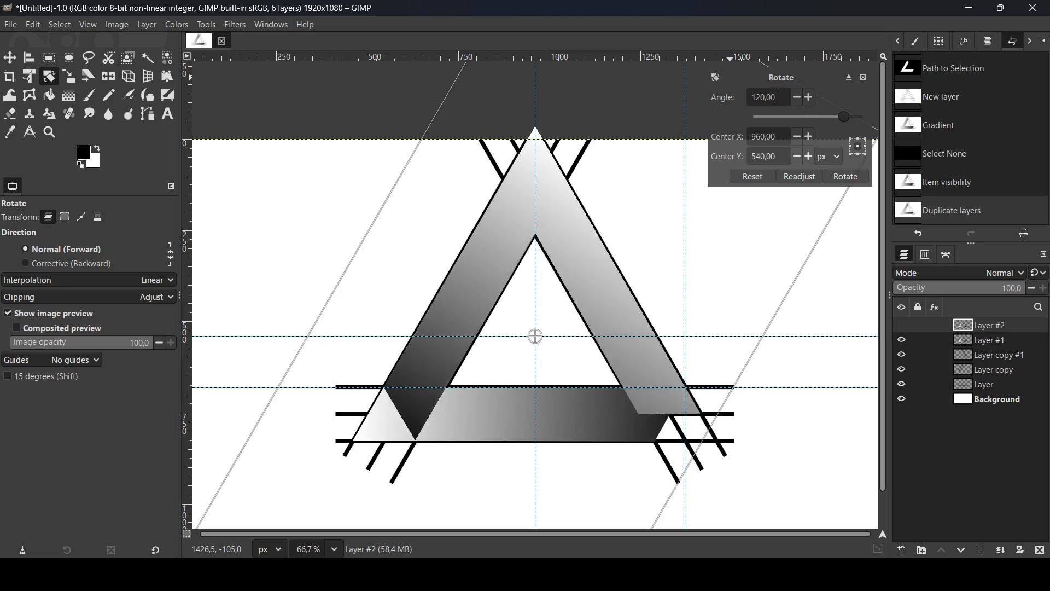
{"action": "left_click", "coordinate": [858, 180]}
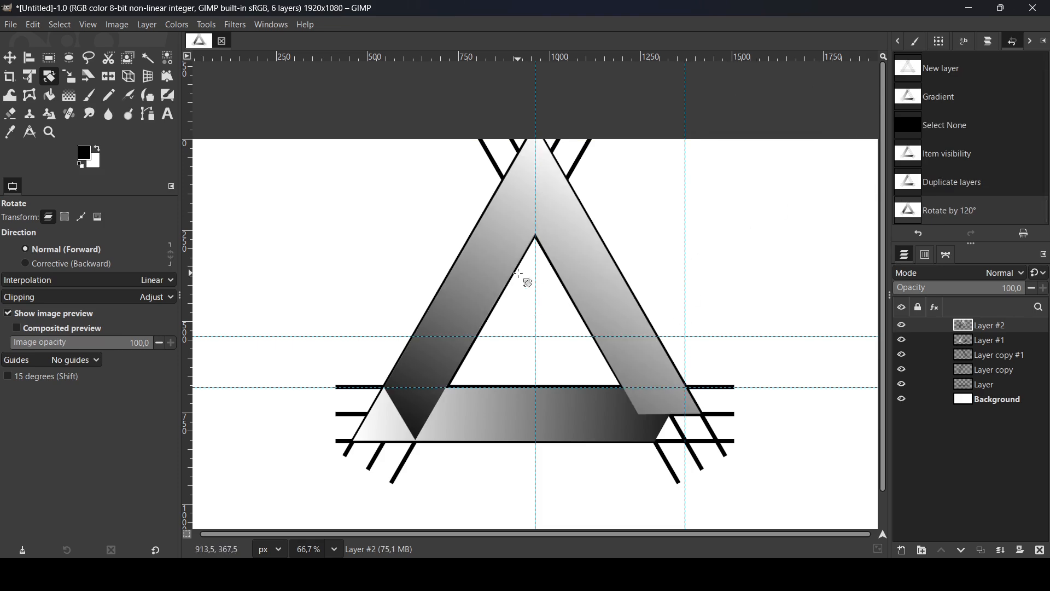
Move the rotated copy about 170 px left so its lower dark tip meets the first shape's lower-left corner
{"action": "left_click", "coordinate": [10, 58]}
{"action": "key", "text": "1"}
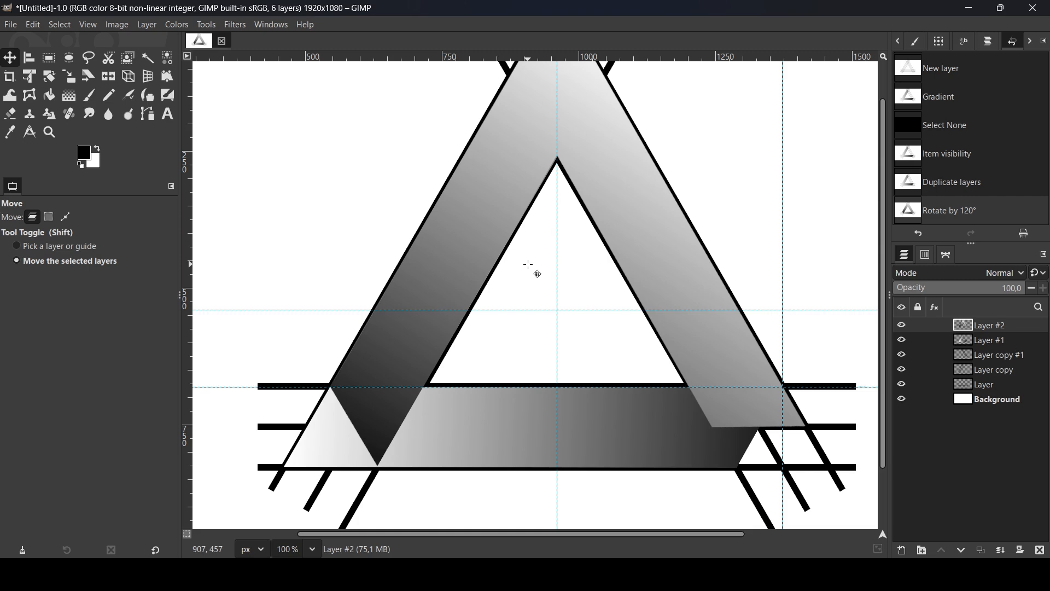
{"action": "left_click_drag", "start_coordinate": [620, 252], "coordinate": [527, 253]}
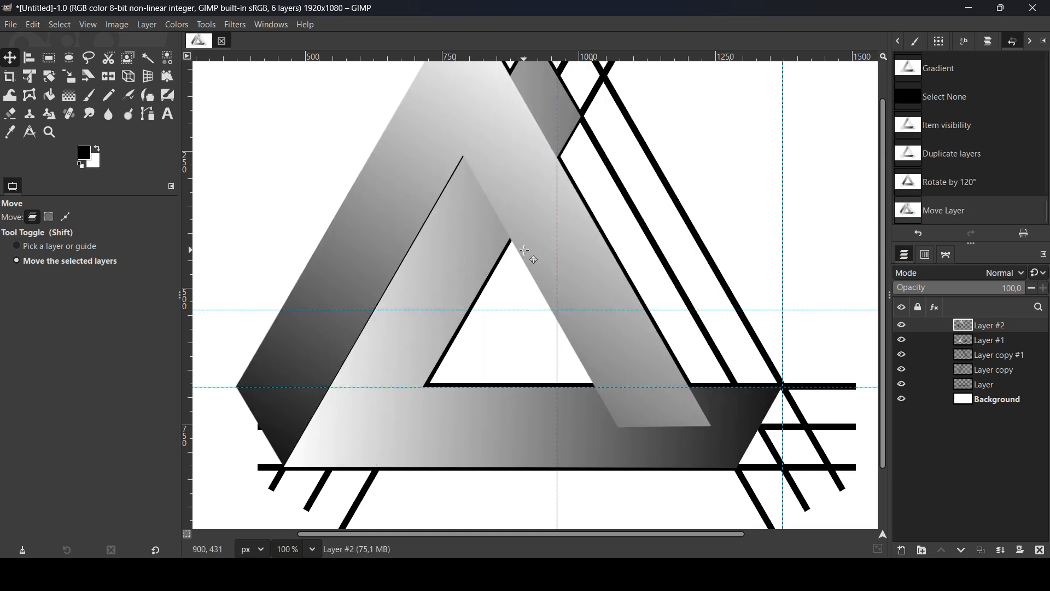
{"action": "left_click_drag", "start_coordinate": [885, 231], "coordinate": [885, 172]}
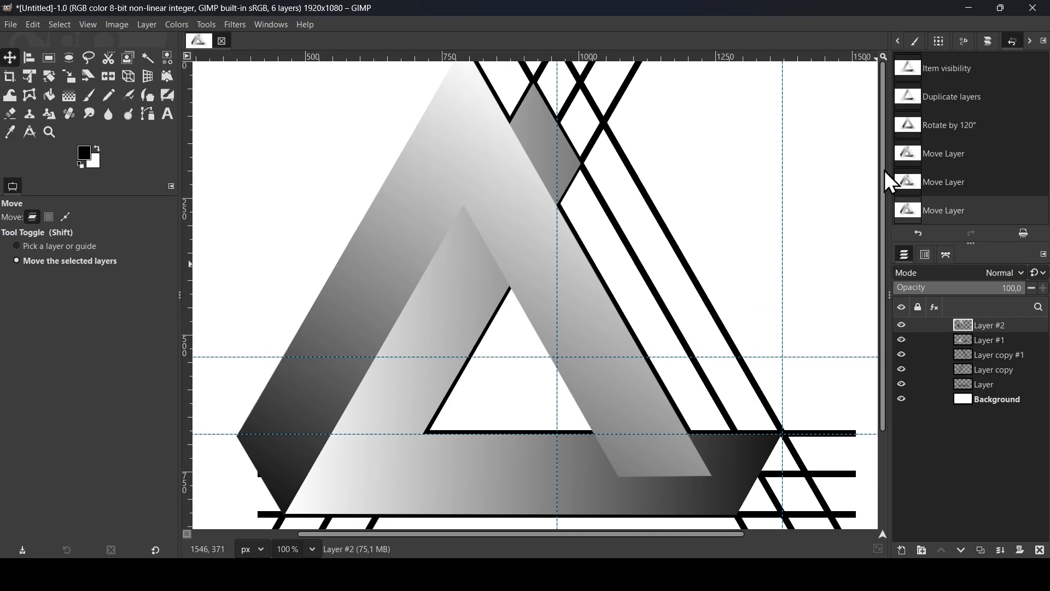
{"action": "left_click", "coordinate": [903, 326]}
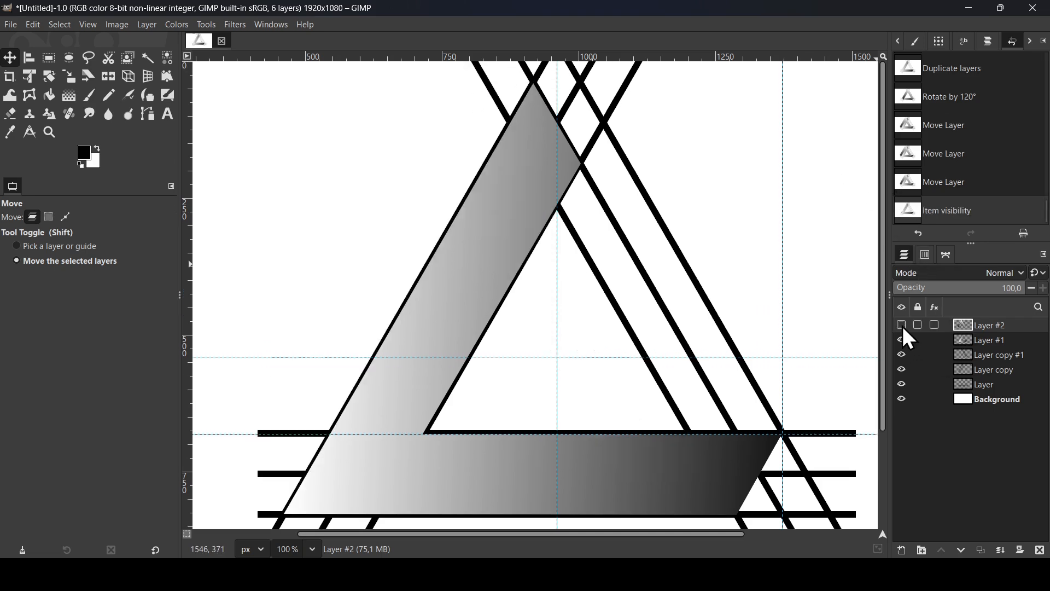
{"action": "left_click", "coordinate": [903, 326]}
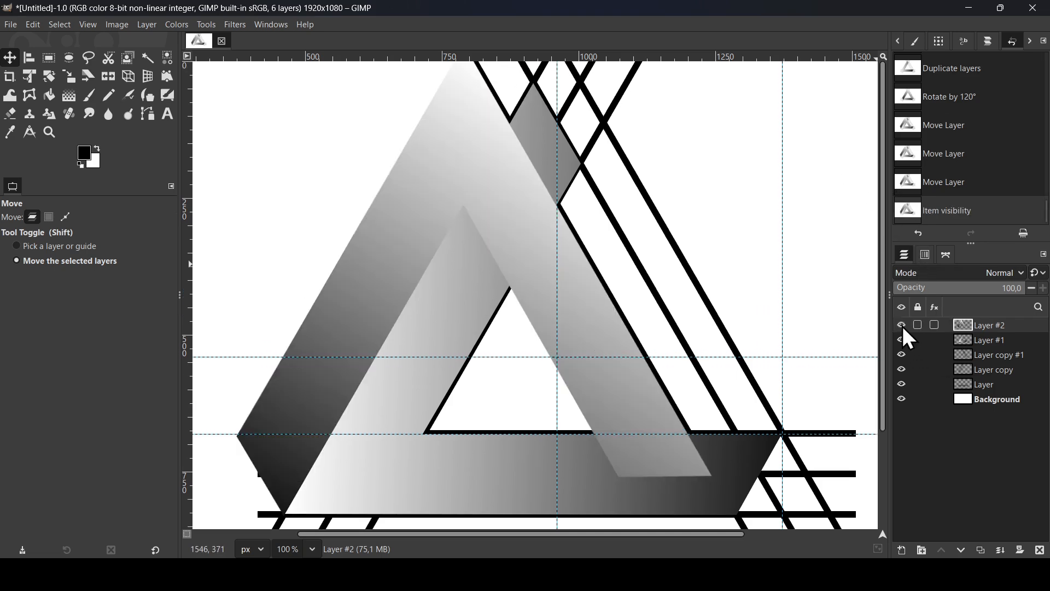
{"action": "left_click", "coordinate": [47, 77]}
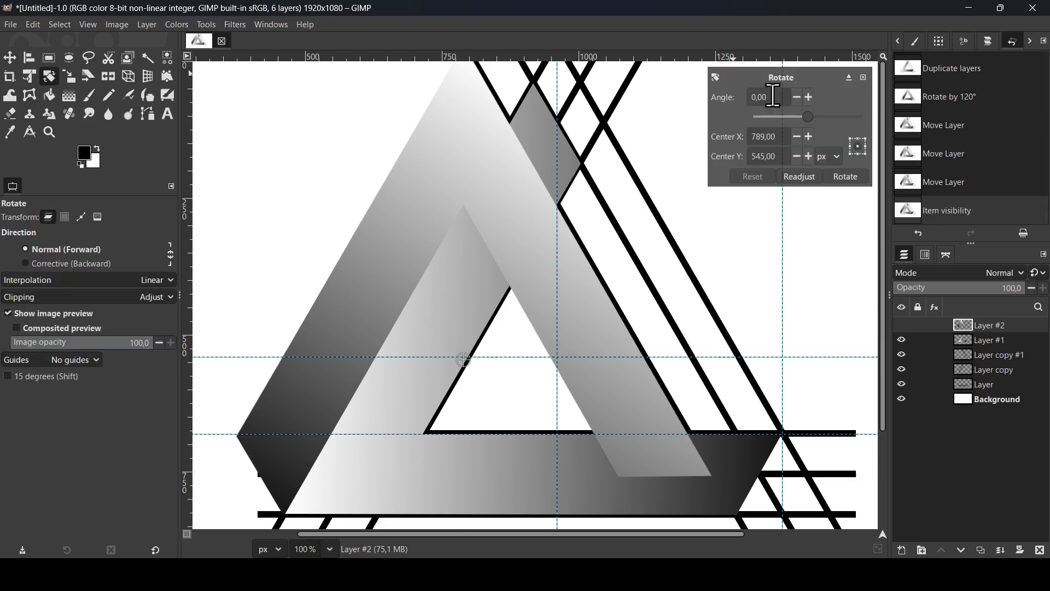
{"action": "left_click", "coordinate": [772, 100]}
{"action": "type", "text": "120"}
{"action": "key", "text": "Return"}
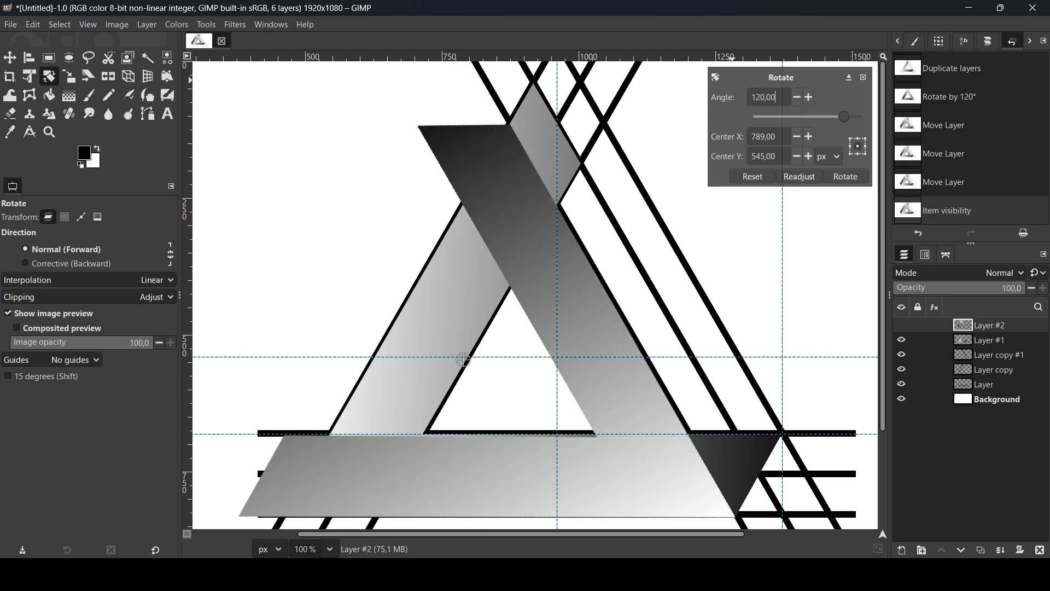
{"action": "left_click", "coordinate": [864, 77]}
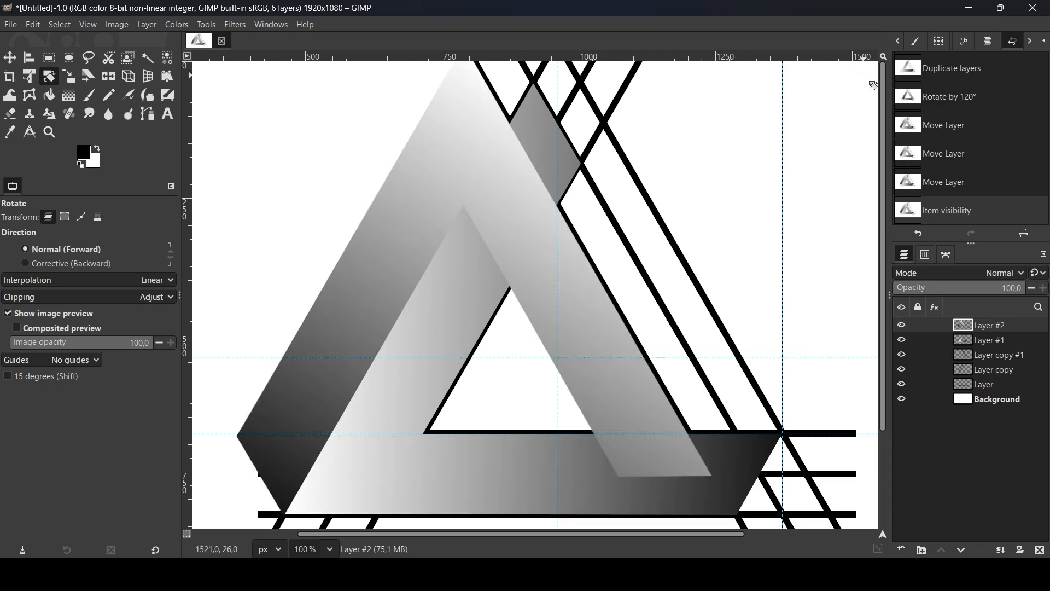
Duplicate the rotated gradient layer and rotate the new copy by 120° around its center
{"action": "left_click", "coordinate": [905, 325]}
{"action": "left_click", "coordinate": [905, 325]}
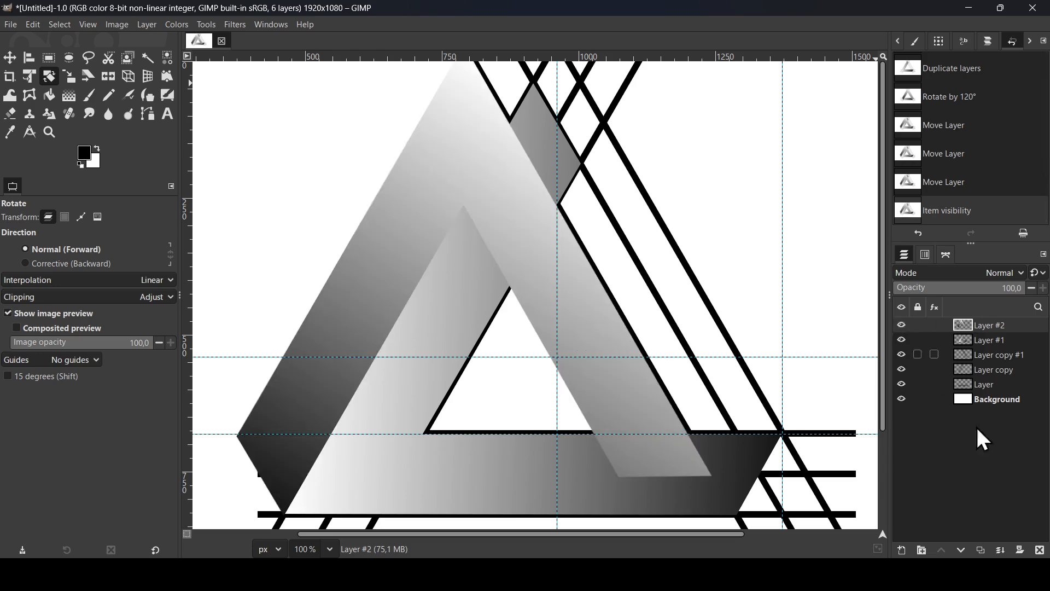
{"action": "left_click", "coordinate": [982, 551]}
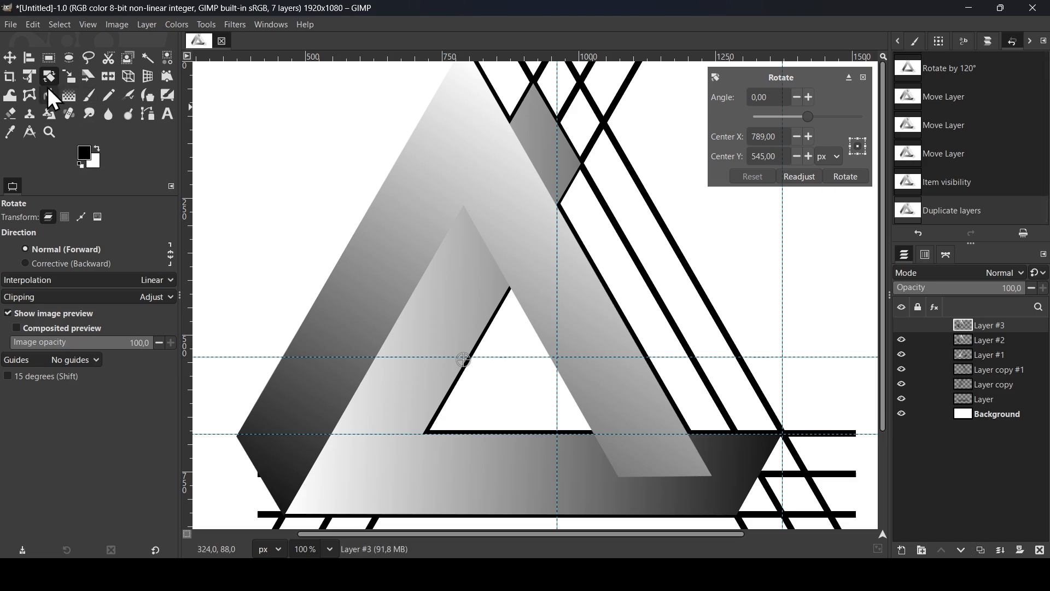
{"action": "left_click", "coordinate": [770, 100]}
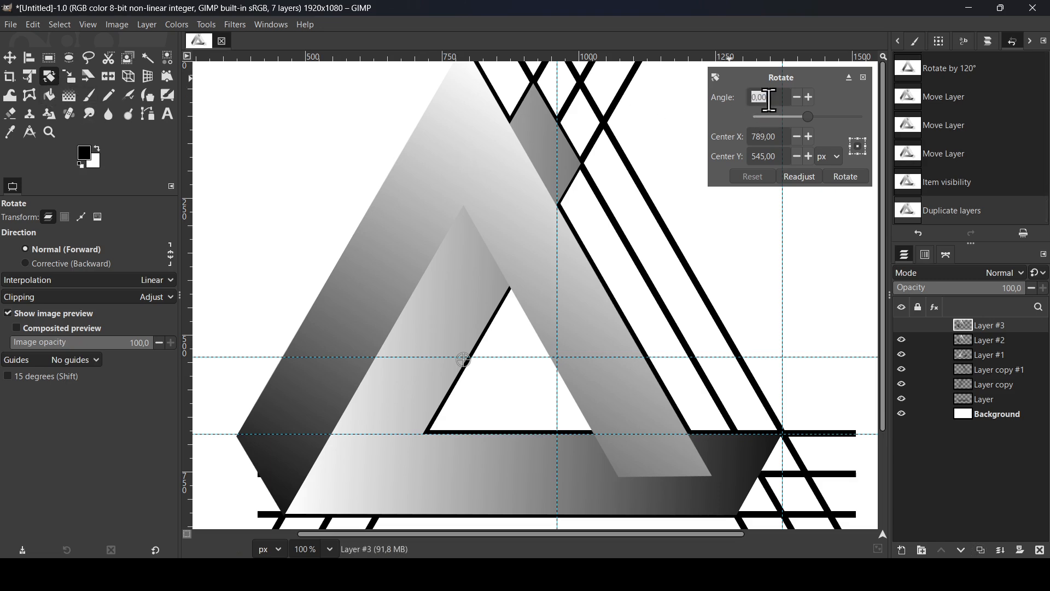
{"action": "type", "text": "120"}
{"action": "key", "text": "Return"}
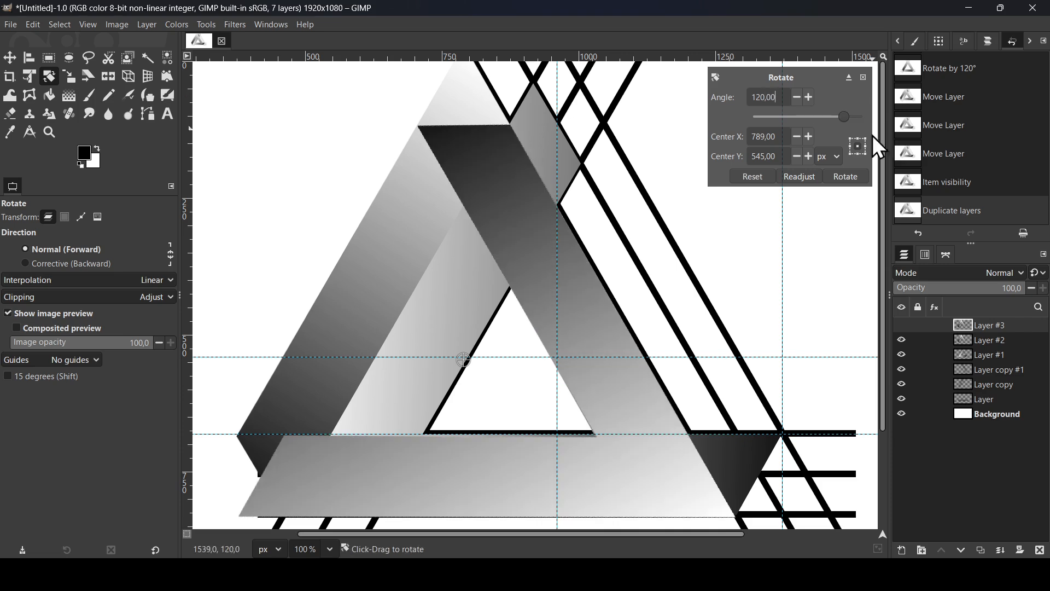
{"action": "left_click", "coordinate": [852, 176]}
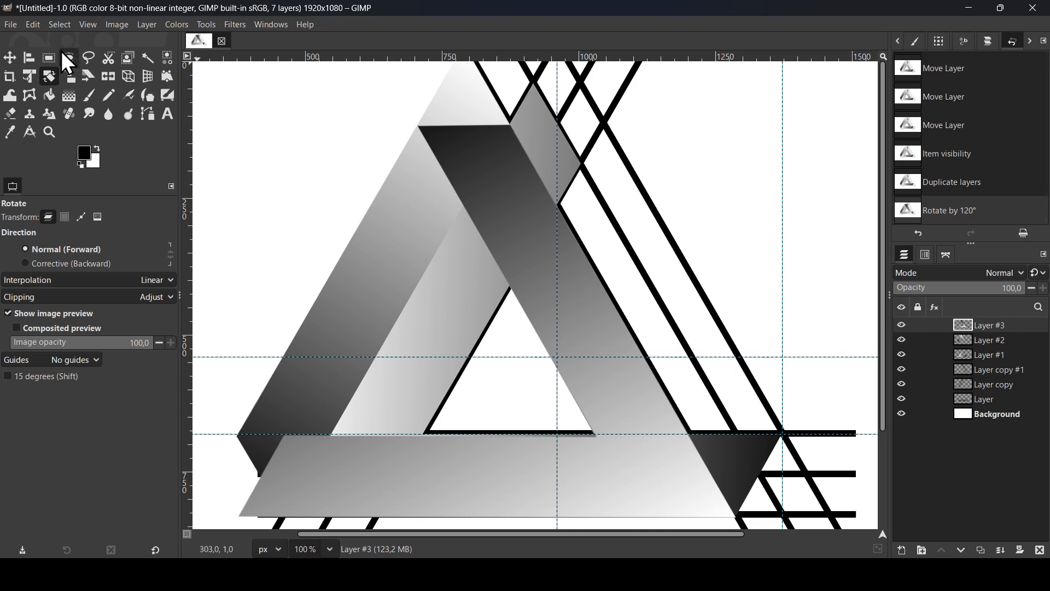
Move the third gradient shape up and right until its right tip meets the first shape's right corner, and hide the three line layers
{"action": "left_click", "coordinate": [10, 57]}
{"action": "left_click_drag", "start_coordinate": [585, 348], "coordinate": [637, 269]}
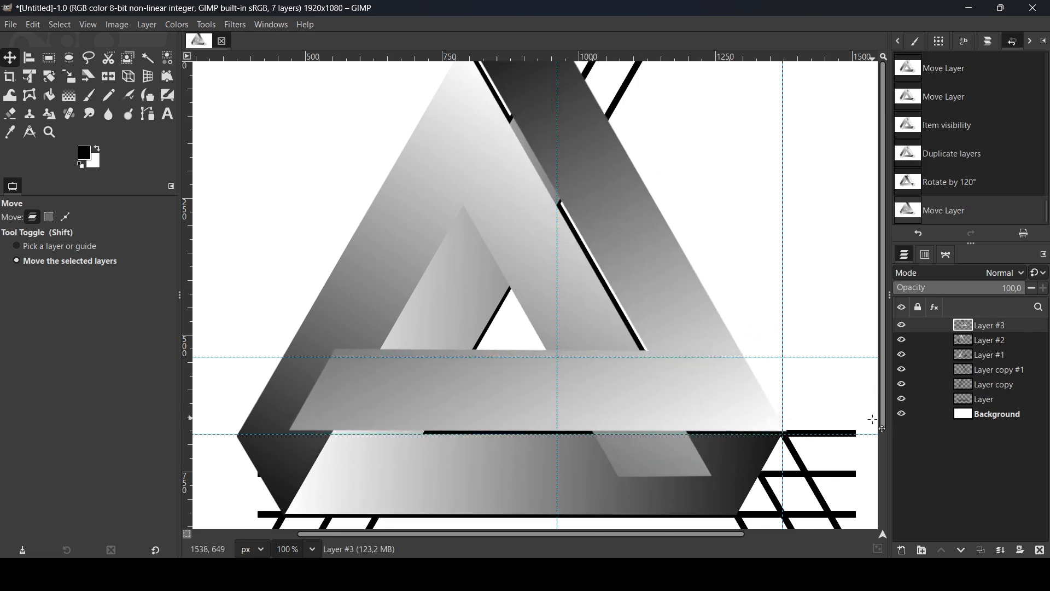
{"action": "left_click", "coordinate": [902, 370]}
{"action": "left_click", "coordinate": [901, 384]}
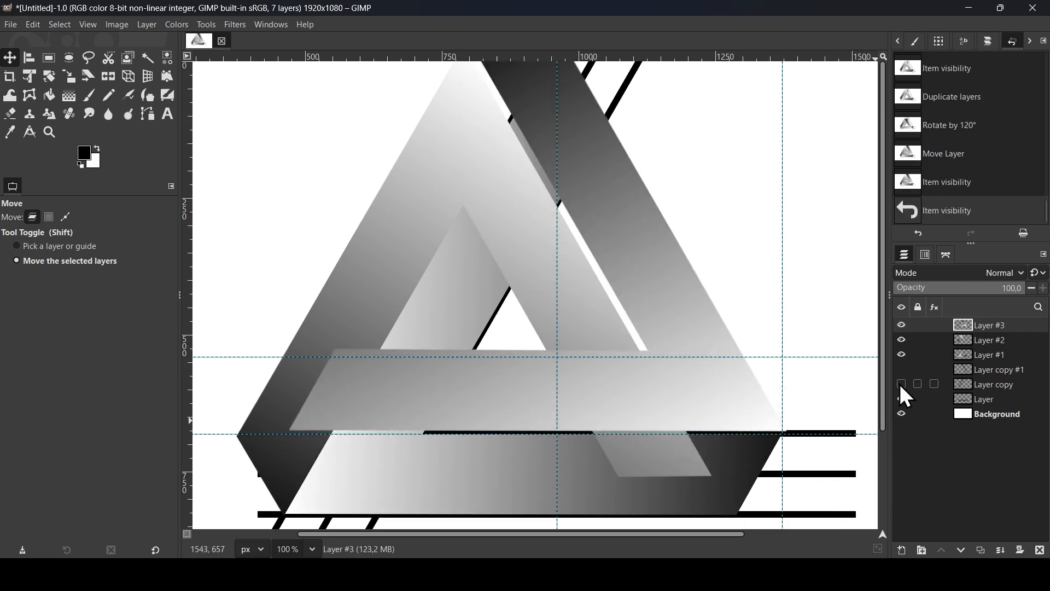
{"action": "left_click", "coordinate": [902, 399]}
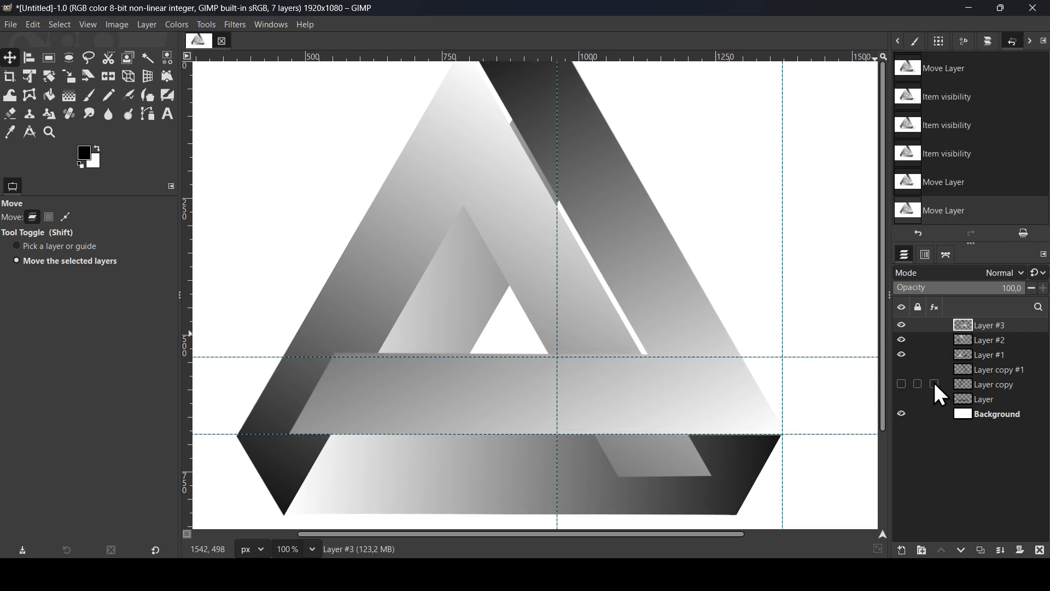
{"action": "left_click", "coordinate": [900, 370]}
{"action": "left_click", "coordinate": [900, 371]}
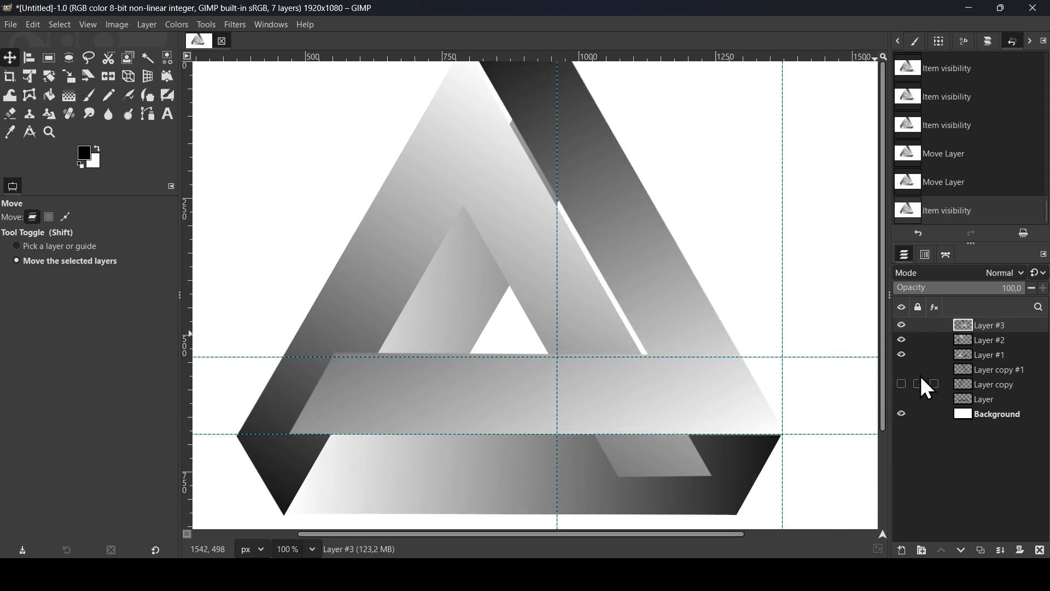
Move the three gradient layers together downward so the whole triangle fits inside the canvas
{"action": "key", "text": "minus"}
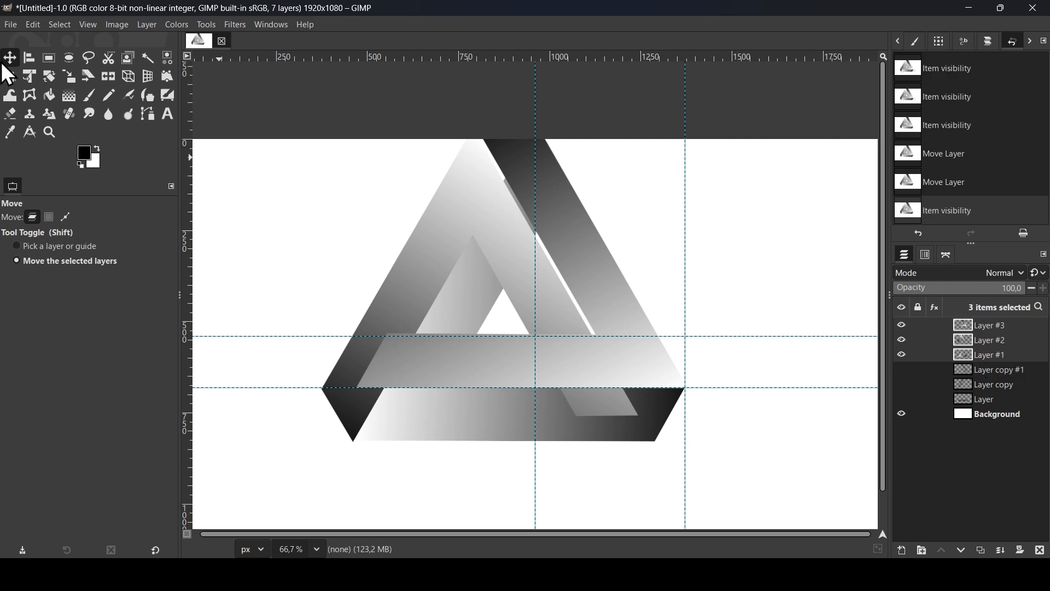
{"action": "left_click_drag", "start_coordinate": [583, 237], "coordinate": [589, 284]}
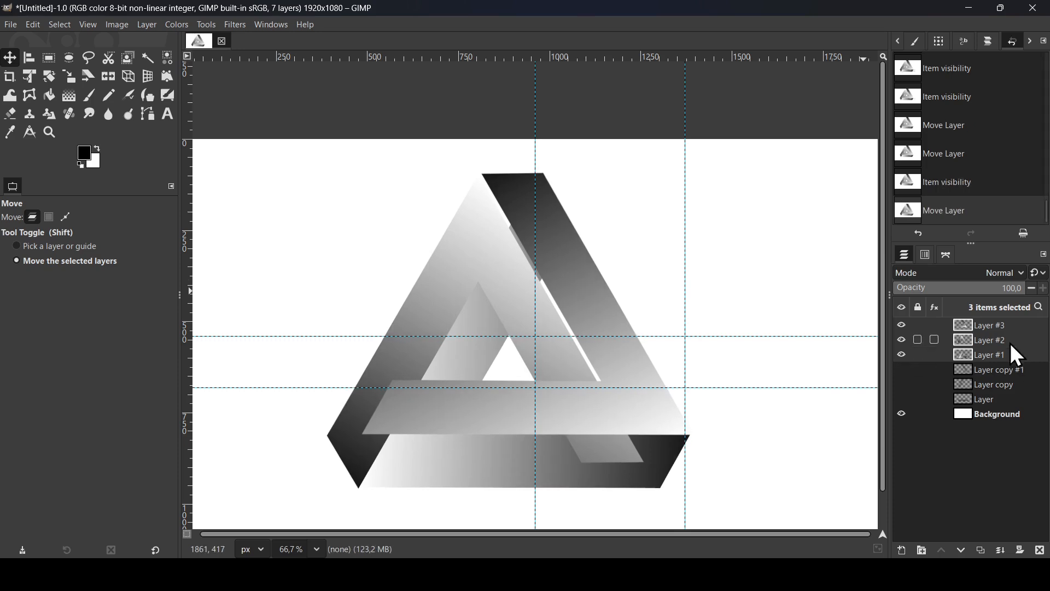
Try nudging Layer #3 horizontally against the neighbouring white-tipped shape
{"action": "left_click", "coordinate": [958, 323]}
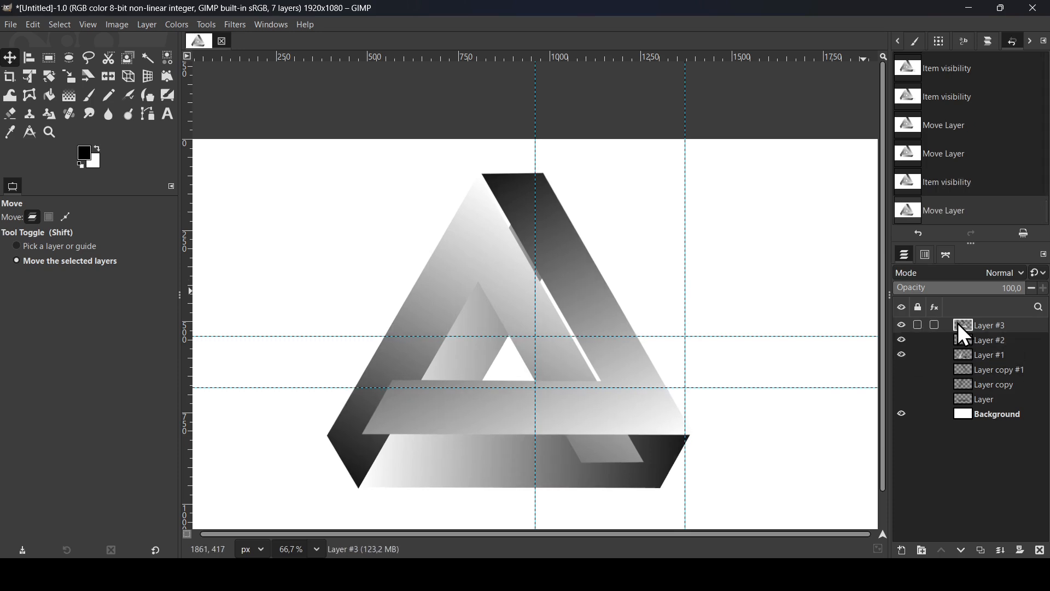
{"action": "left_click", "coordinate": [903, 326]}
{"action": "left_click", "coordinate": [902, 326]}
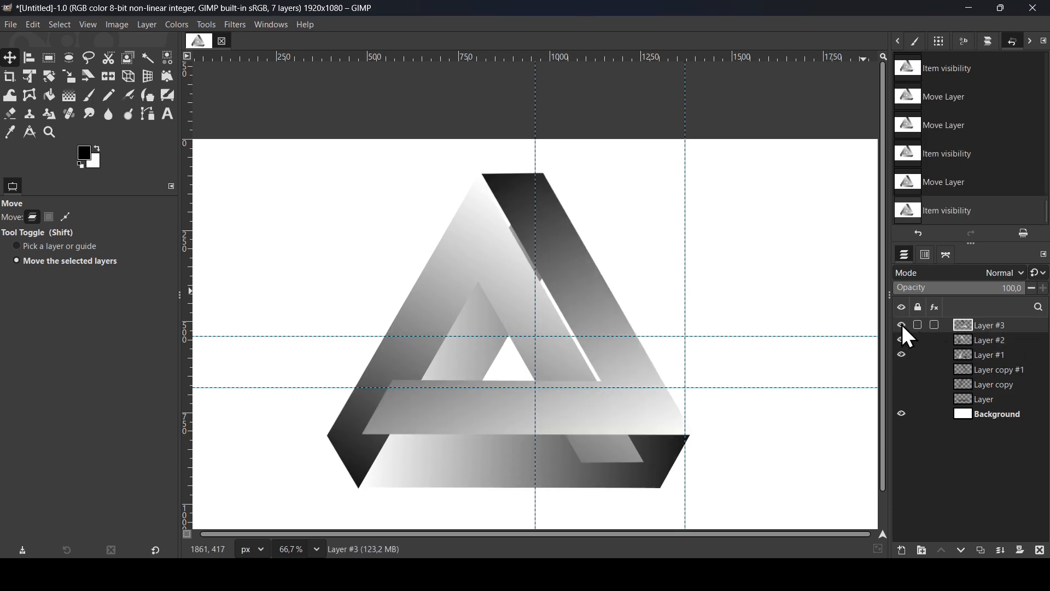
{"action": "left_click", "coordinate": [606, 305]}
{"action": "key", "text": "Left"}
{"action": "key", "text": "Left"}
{"action": "key", "text": "Left"}
{"action": "key", "text": "Left"}
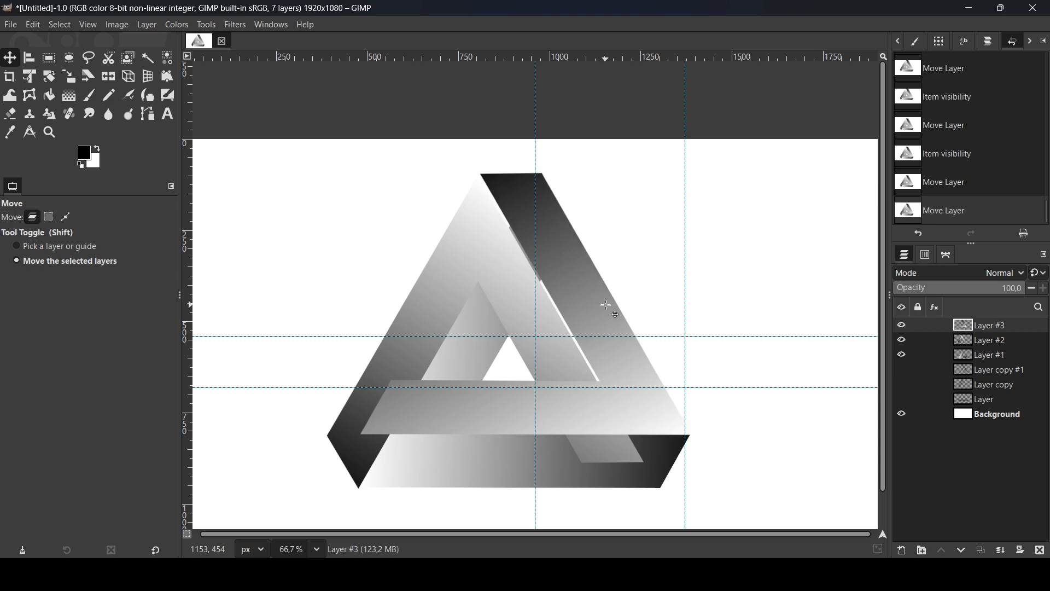
{"action": "key", "text": "Right"}
{"action": "key", "text": "Right"}
{"action": "key", "text": "Right"}
{"action": "key", "text": "Right"}
Set the foreground color to the light blue swatch and fill the Background layer with it
{"action": "left_click", "coordinate": [993, 415]}
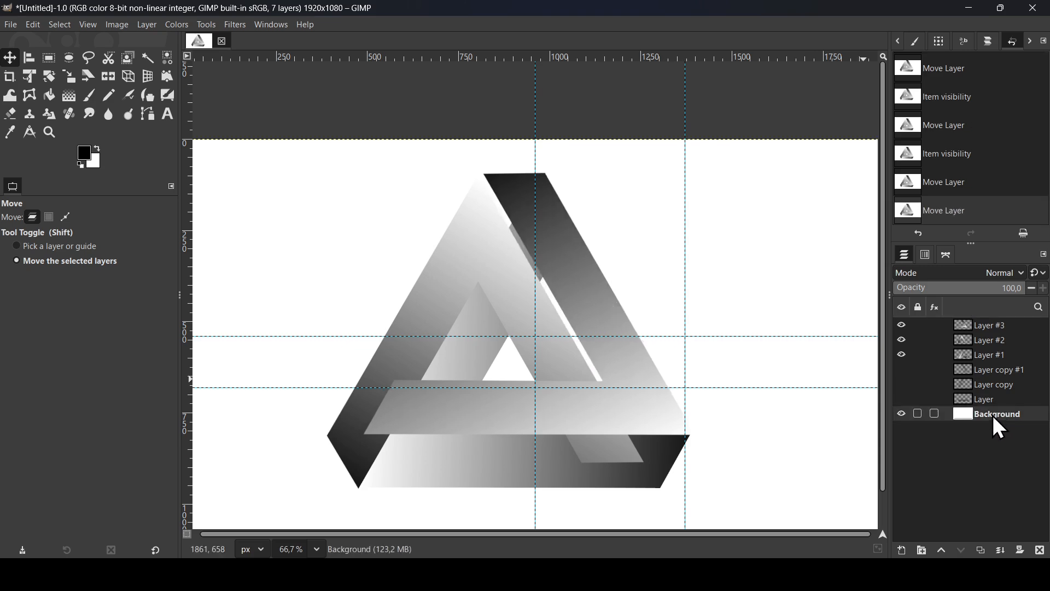
{"action": "left_click", "coordinate": [84, 156]}
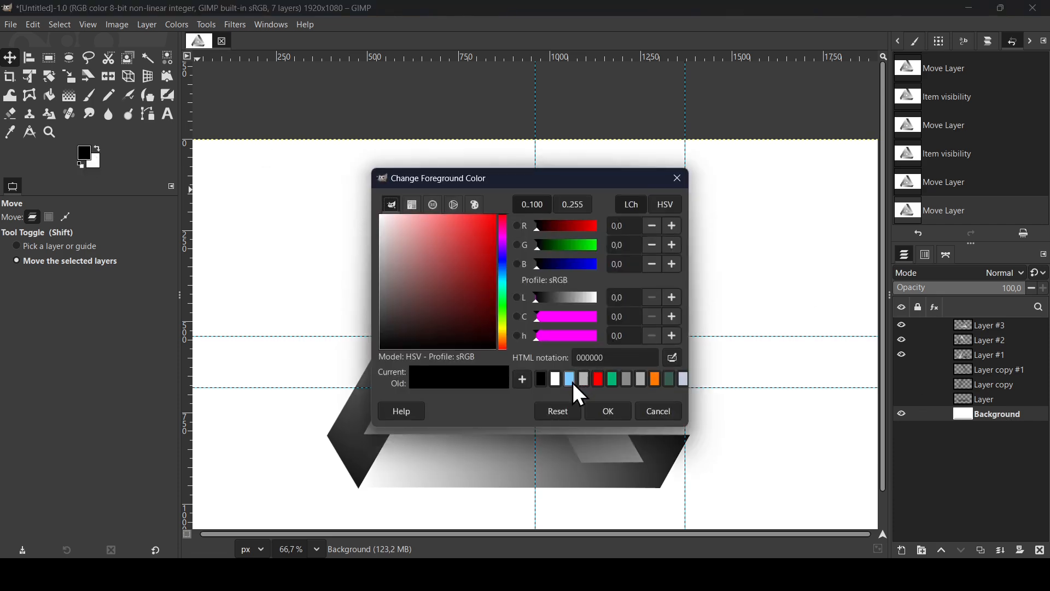
{"action": "left_click", "coordinate": [572, 382]}
{"action": "left_click", "coordinate": [618, 413]}
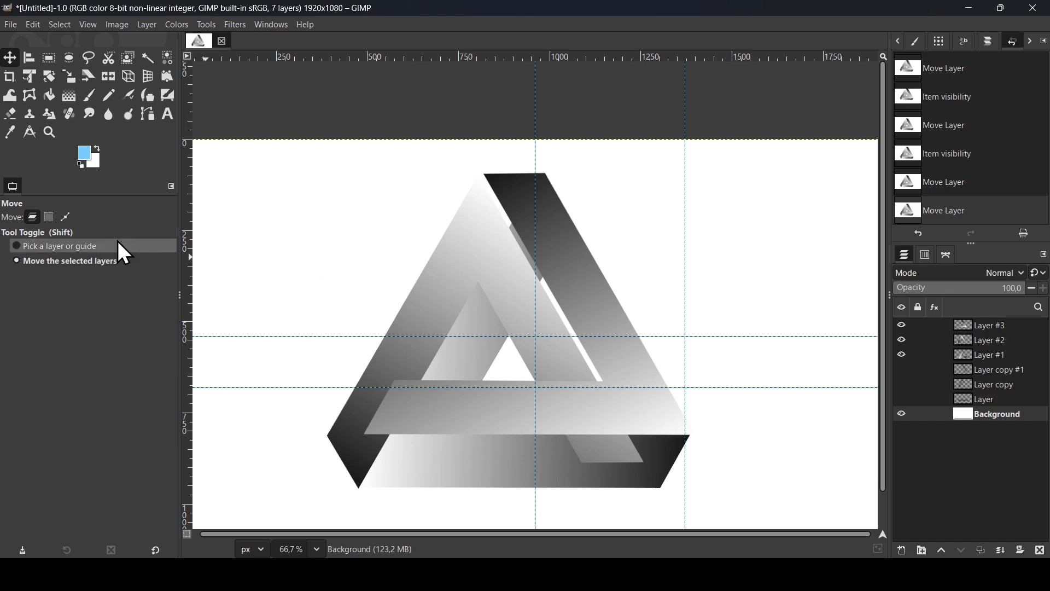
{"action": "left_click_drag", "start_coordinate": [84, 156], "coordinate": [438, 224]}
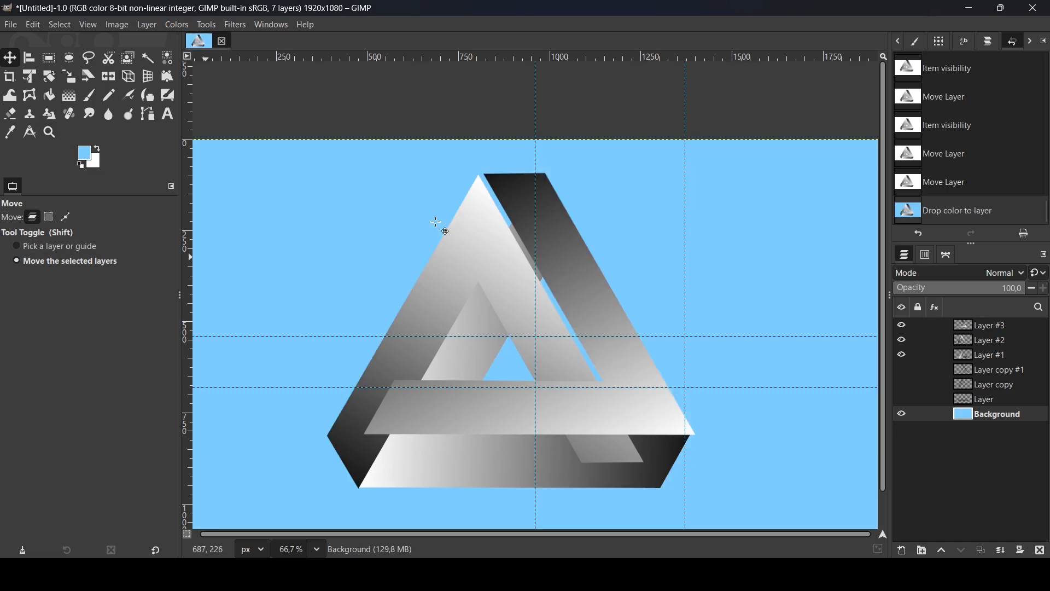
Remove all guides from the image
{"action": "left_click", "coordinate": [112, 24]}
{"action": "mouse_move", "coordinate": [163, 311]}
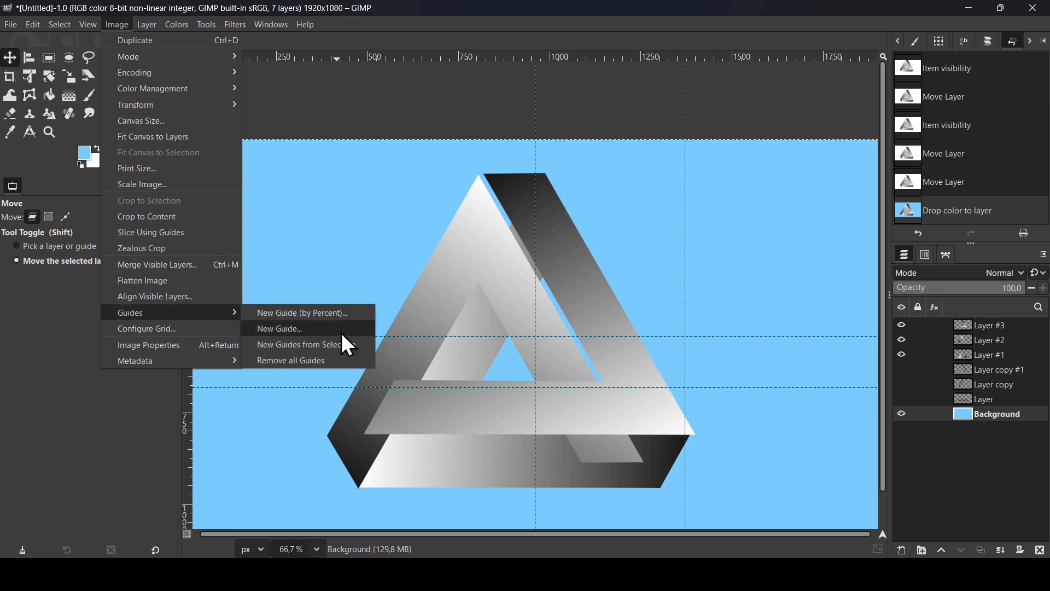
{"action": "left_click", "coordinate": [330, 362]}
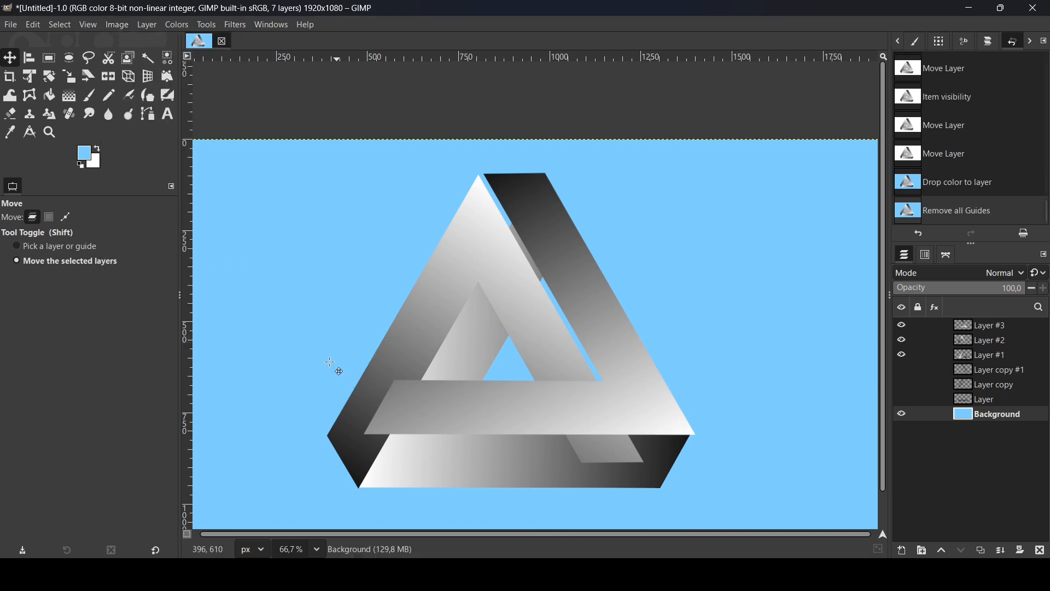
{"action": "left_click", "coordinate": [585, 358]}
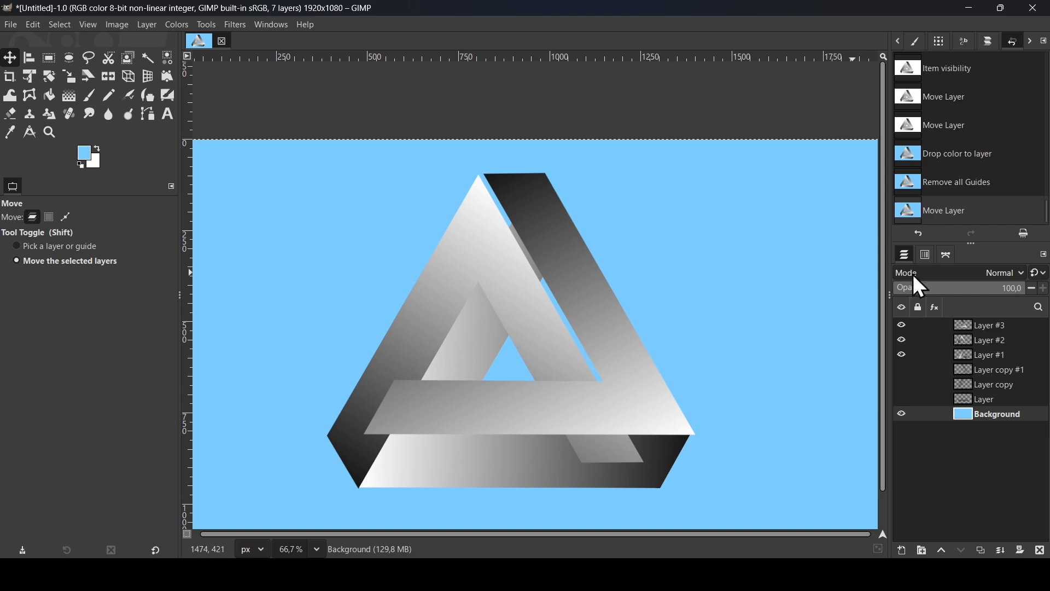
Nudge Layer #3 left until its dark upper end meets the apex of the neighbouring white-tipped shape
{"action": "left_click", "coordinate": [968, 329]}
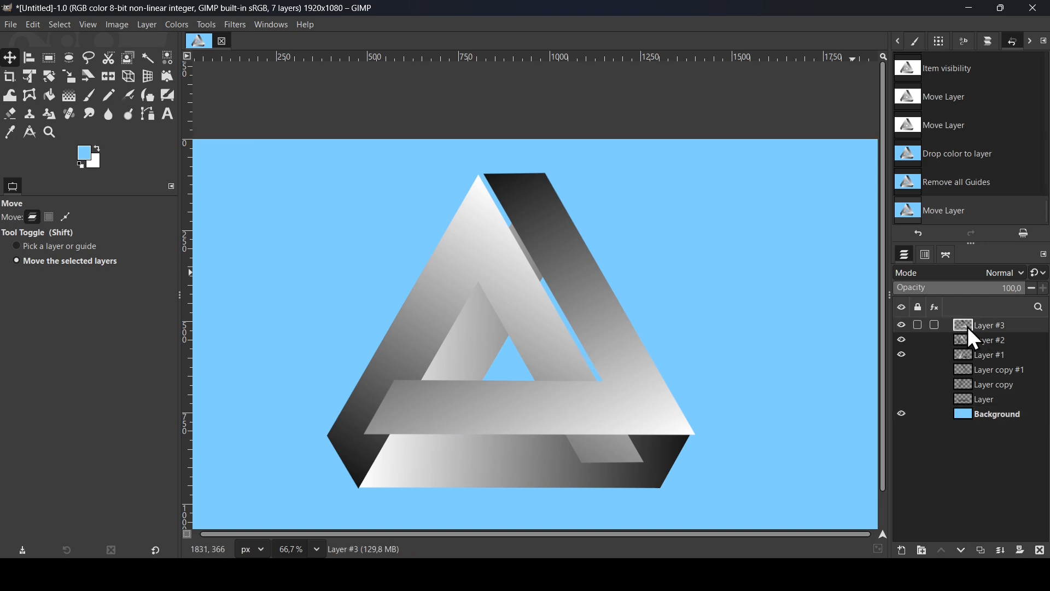
{"action": "left_click", "coordinate": [906, 326]}
{"action": "left_click", "coordinate": [906, 327]}
{"action": "left_click", "coordinate": [611, 364]}
{"action": "key", "text": "Left"}
{"action": "key", "text": "Left"}
{"action": "key", "text": "Left"}
{"action": "key", "text": "Left"}
{"action": "key", "text": "Left"}
{"action": "key", "text": "Left"}
{"action": "key", "text": "Left"}
{"action": "key", "text": "Left"}
{"action": "key", "text": "Left"}
{"action": "key", "text": "Left"}
{"action": "key", "text": "Left"}
{"action": "key", "text": "Left"}
{"action": "key", "text": "Left"}
{"action": "key", "text": "Left"}
{"action": "key", "text": "Left"}
{"action": "key", "text": "Left"}
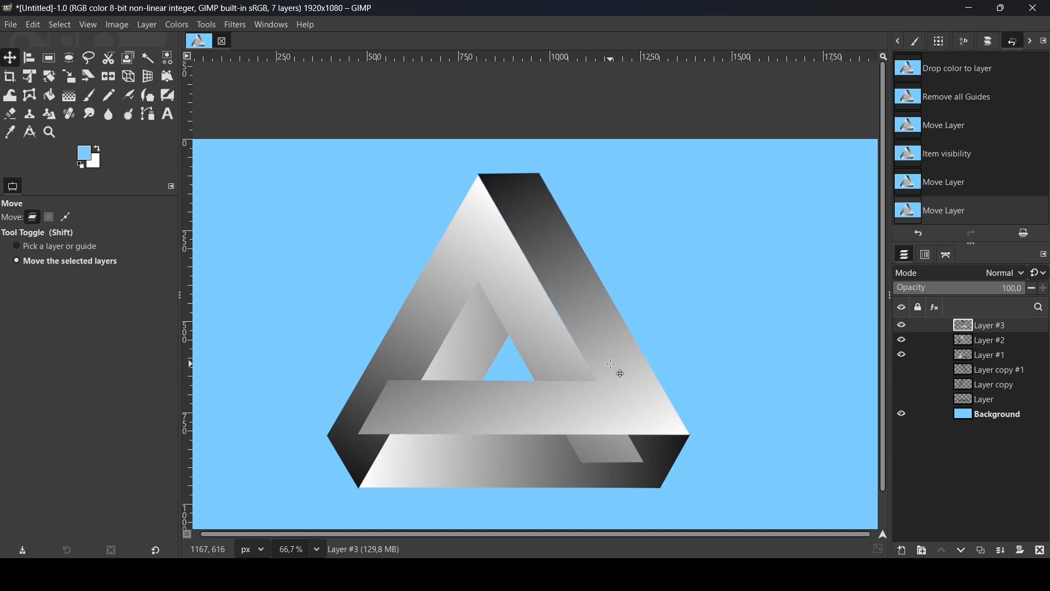
Fine-tune the position of Layer #1 with small nudges so its bottom bar fits flush against the other two shapes
{"action": "left_click", "coordinate": [969, 355]}
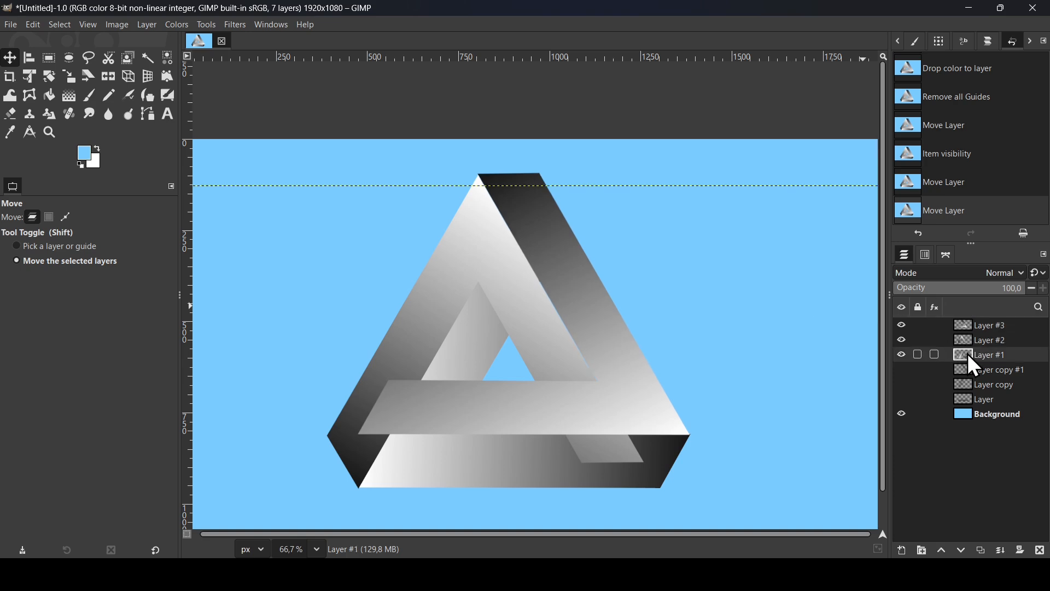
{"action": "left_click", "coordinate": [903, 355]}
{"action": "left_click", "coordinate": [903, 354]}
{"action": "left_click", "coordinate": [588, 379]}
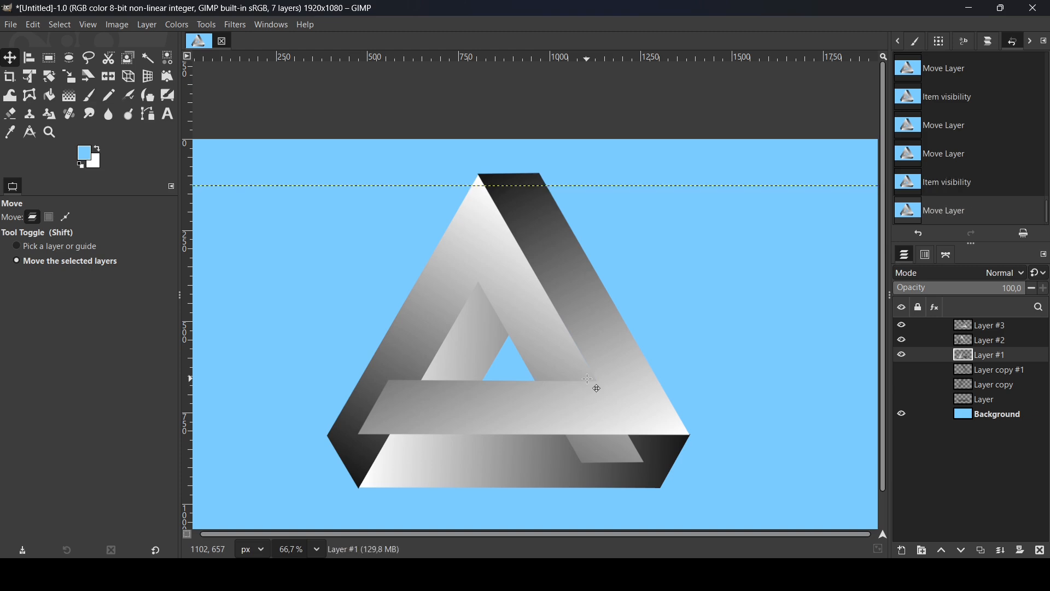
{"action": "scroll", "coordinate": [543, 488], "scroll_direction": "up", "scroll_amount": 1}
{"action": "key", "text": "Down"}
{"action": "key", "text": "Down"}
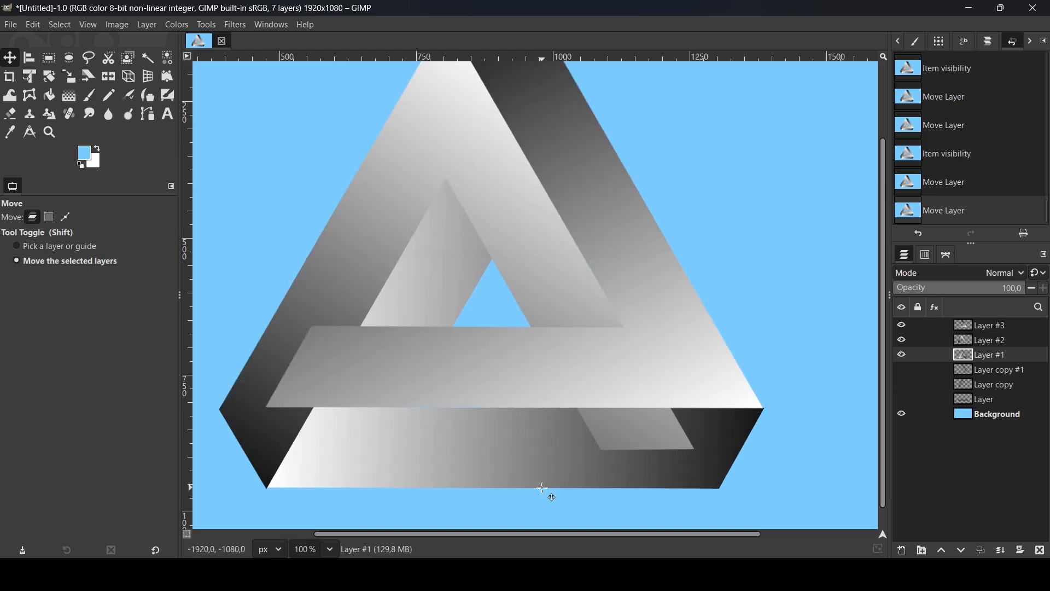
{"action": "key", "text": "Left"}
{"action": "key", "text": "Up"}
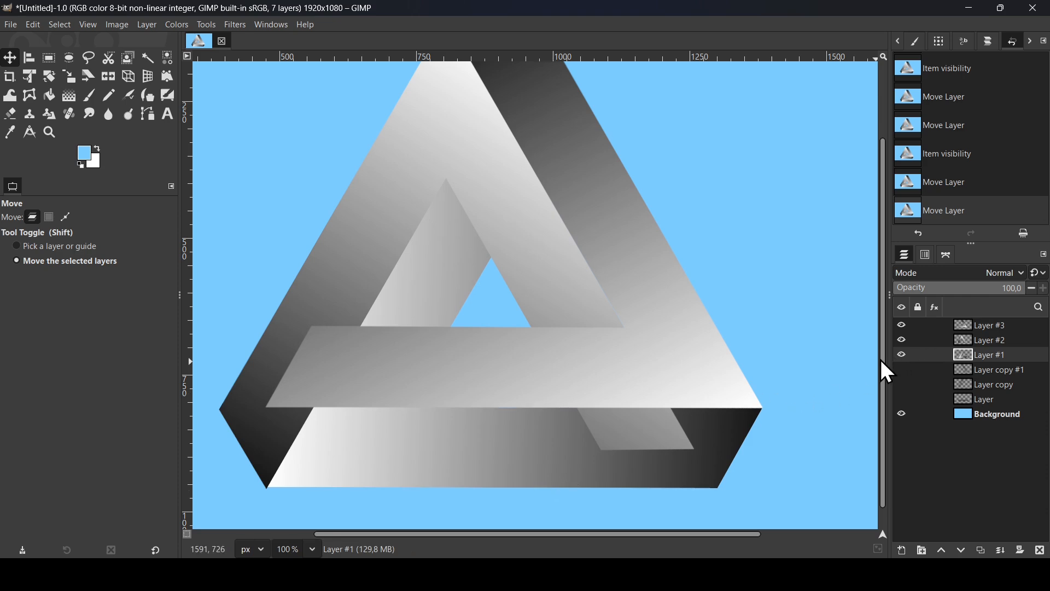
Nudge Layer #2 slightly left to align it with the adjoining shapes
{"action": "left_click_drag", "start_coordinate": [882, 360], "coordinate": [881, 245]}
{"action": "left_click", "coordinate": [990, 340]}
{"action": "left_click", "coordinate": [632, 285]}
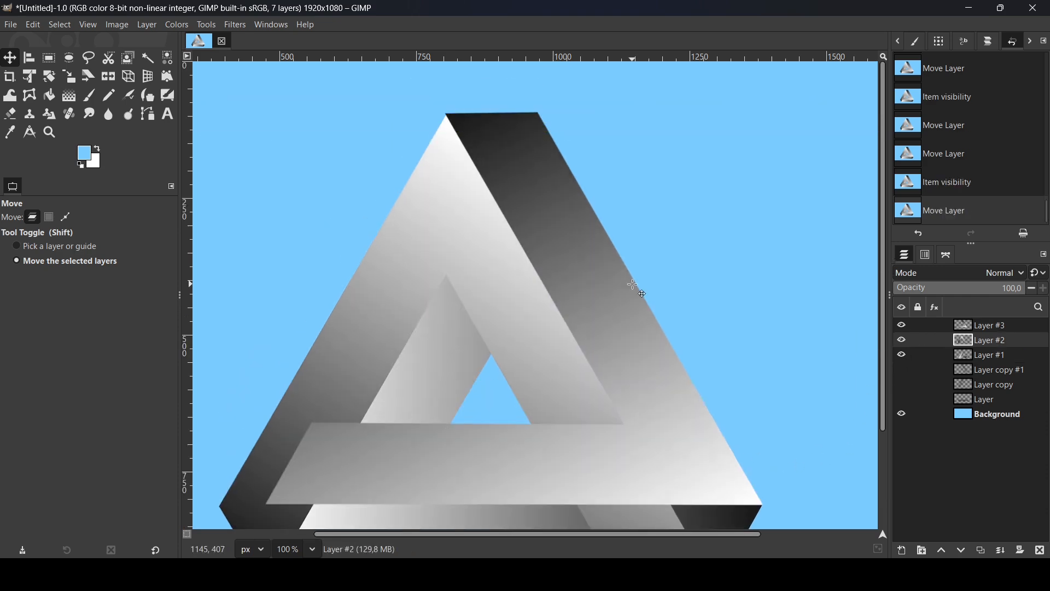
{"action": "key", "text": "Left"}
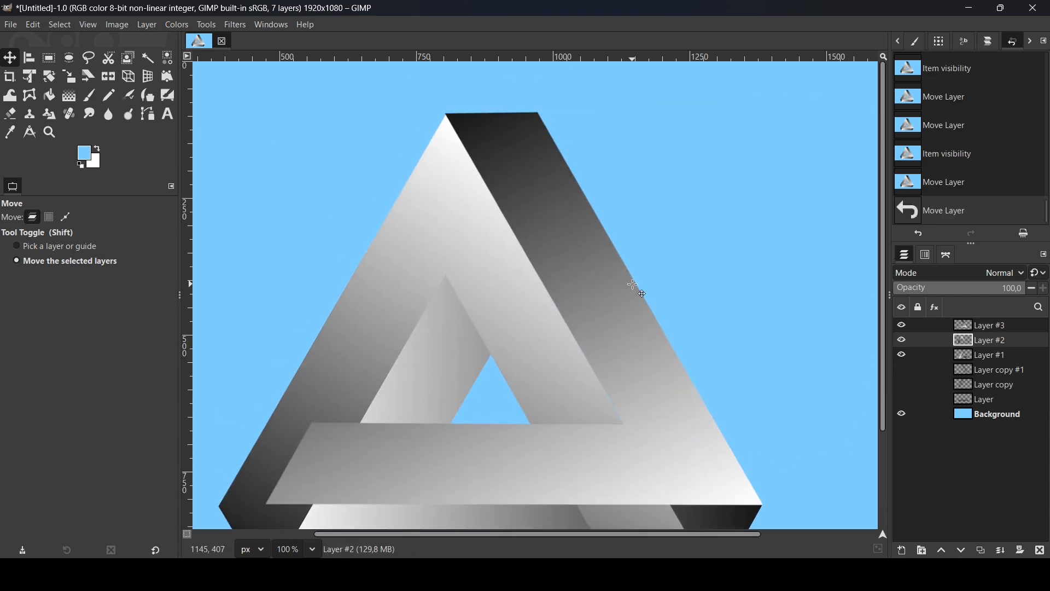
{"action": "key", "text": "Left"}
{"action": "key", "text": "Left"}
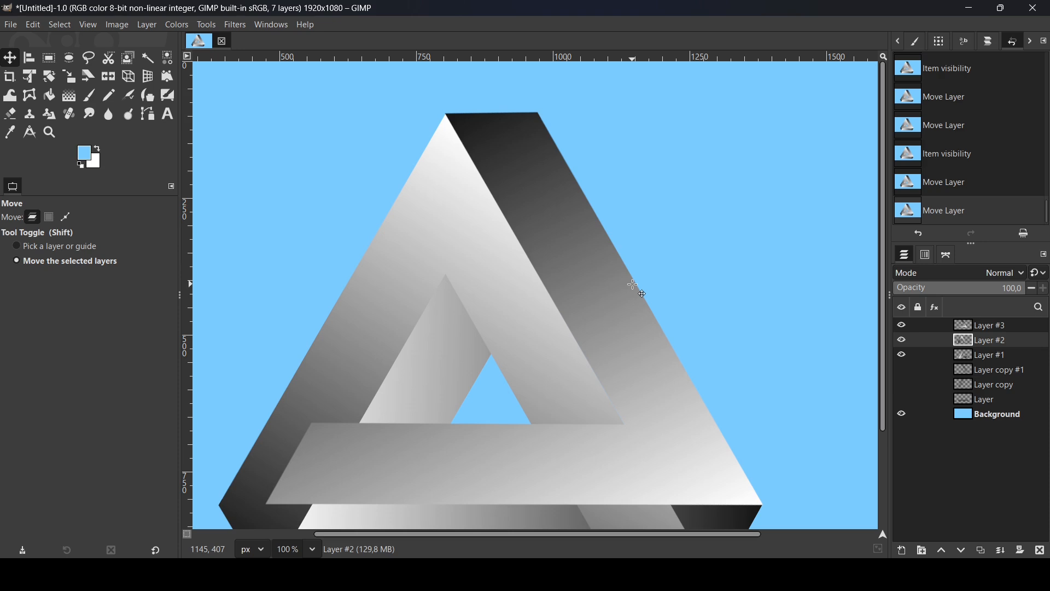
{"action": "key", "text": "minus"}
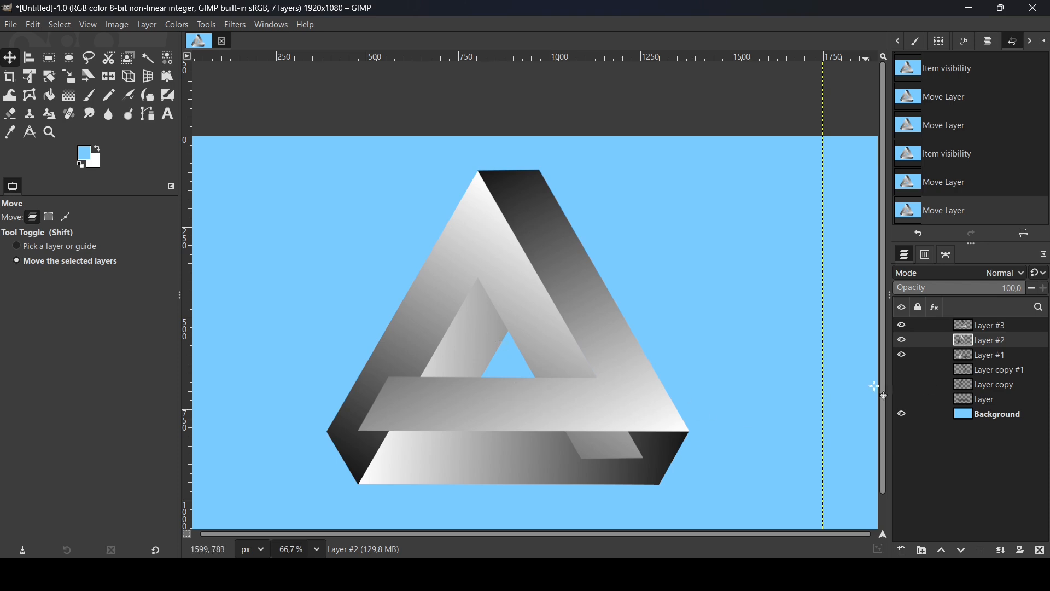
Create a selection from the alpha of Layer #1, the shape forming the bottom bar
{"action": "left_click", "coordinate": [901, 354]}
{"action": "left_click", "coordinate": [898, 353]}
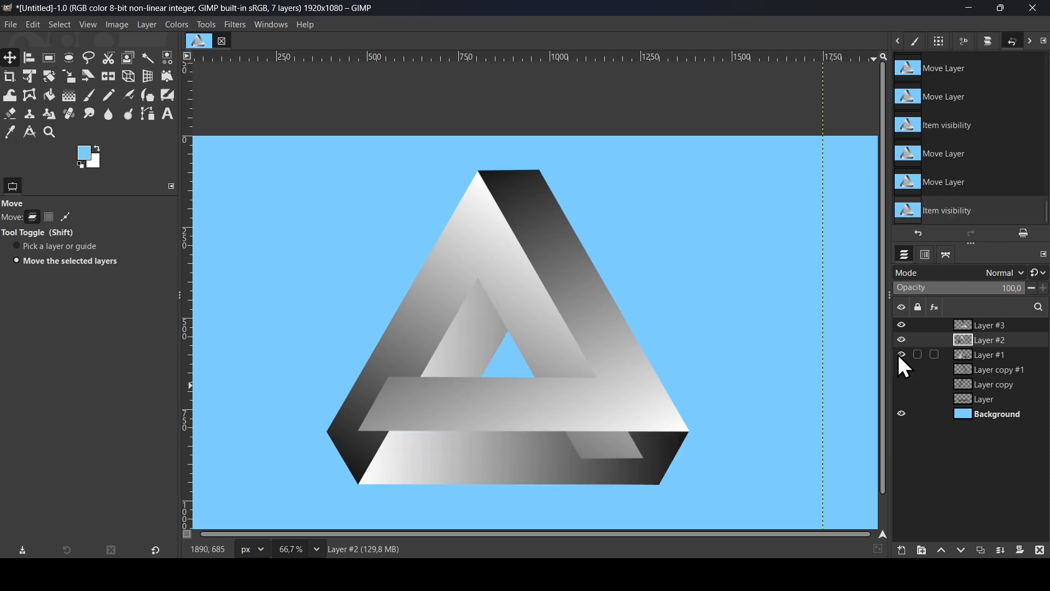
{"action": "left_click", "coordinate": [956, 355]}
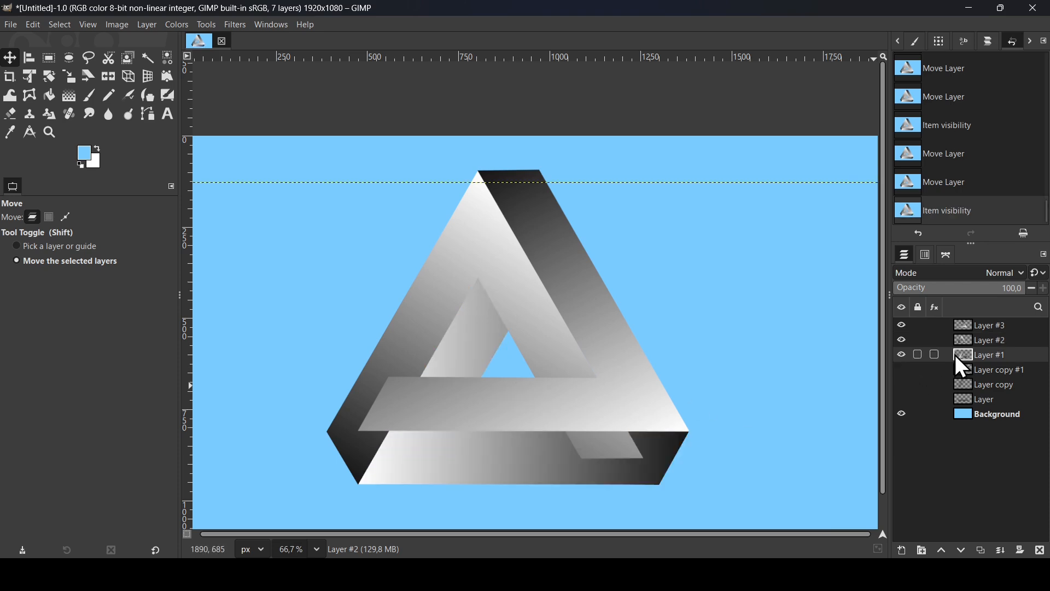
{"action": "left_click", "coordinate": [903, 354]}
{"action": "left_click", "coordinate": [902, 354]}
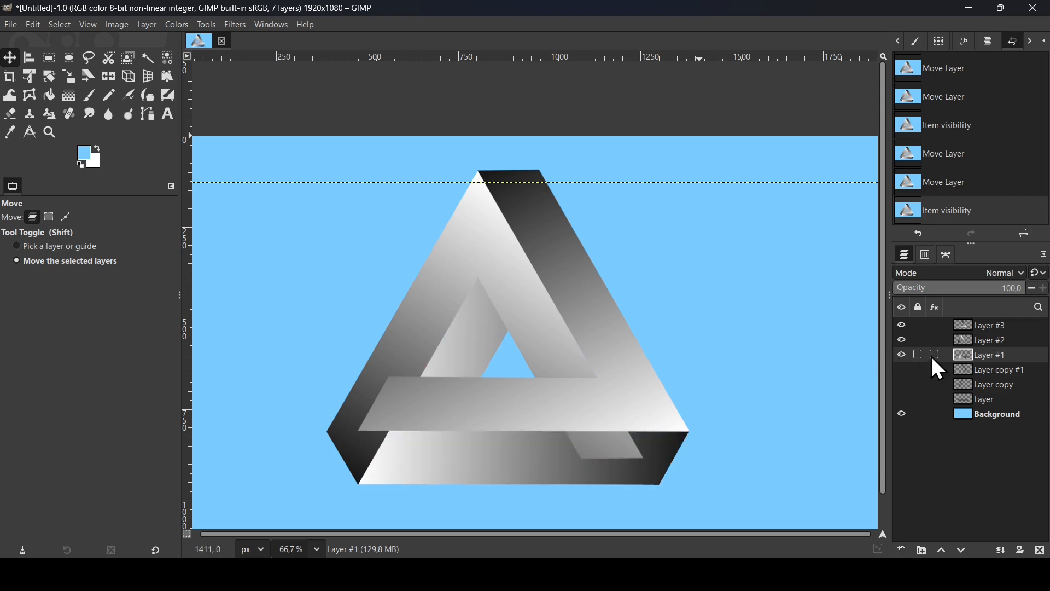
{"action": "right_click", "coordinate": [963, 356]}
{"action": "left_click", "coordinate": [875, 518]}
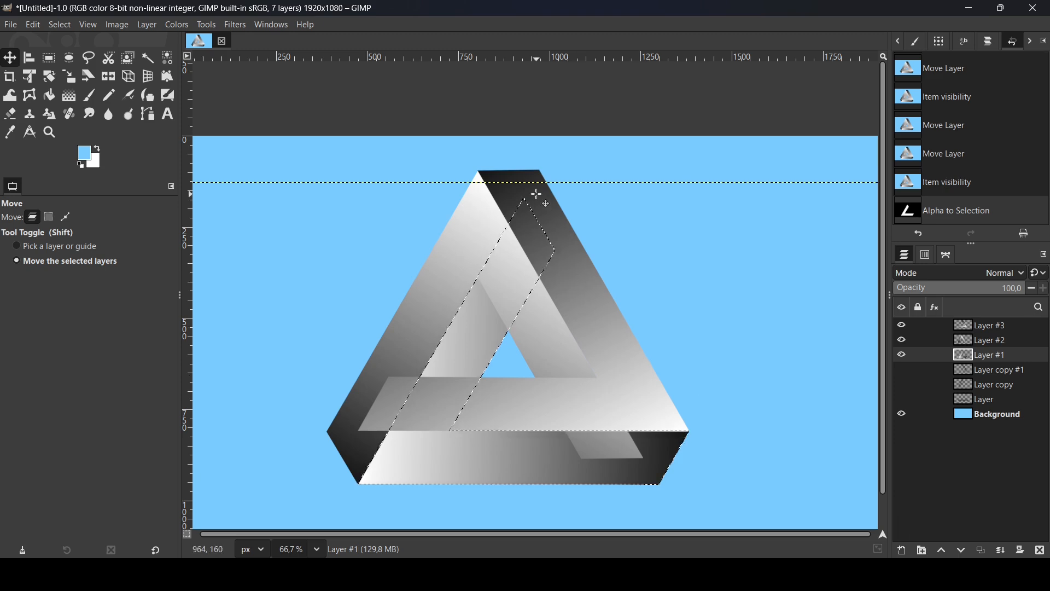
Choose Layer #3 as the layer to erase on and set the Eraser size to 173
{"action": "left_click", "coordinate": [903, 340]}
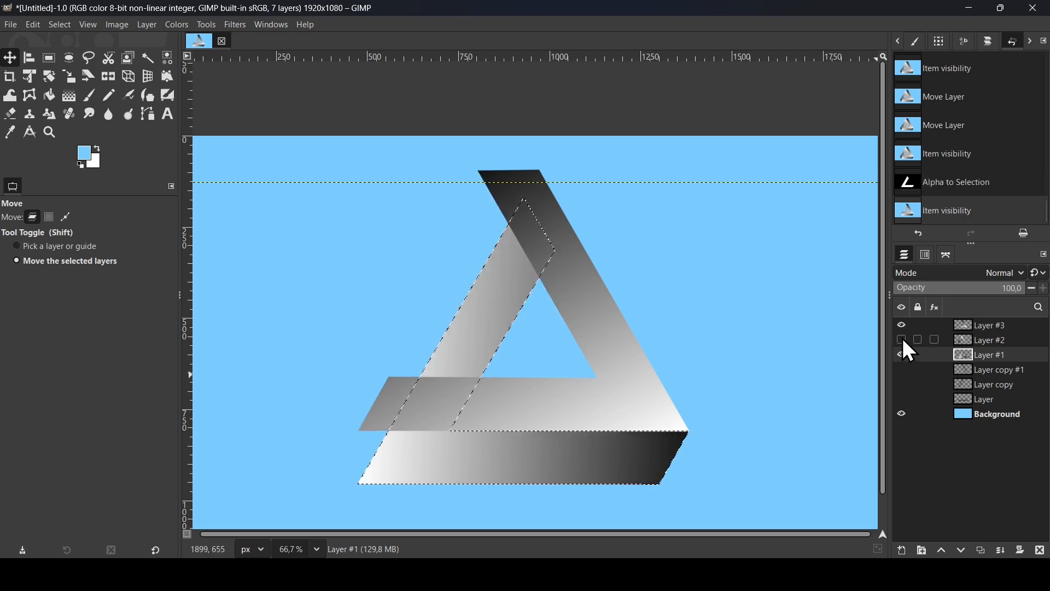
{"action": "left_click", "coordinate": [902, 339]}
{"action": "left_click", "coordinate": [902, 326]}
{"action": "left_click", "coordinate": [902, 327]}
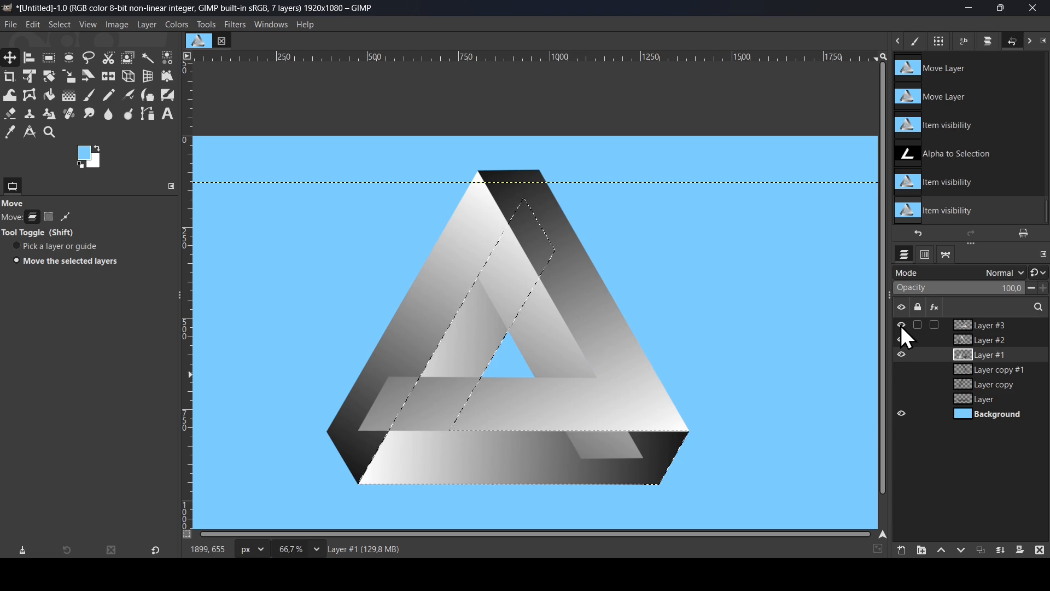
{"action": "left_click", "coordinate": [961, 328]}
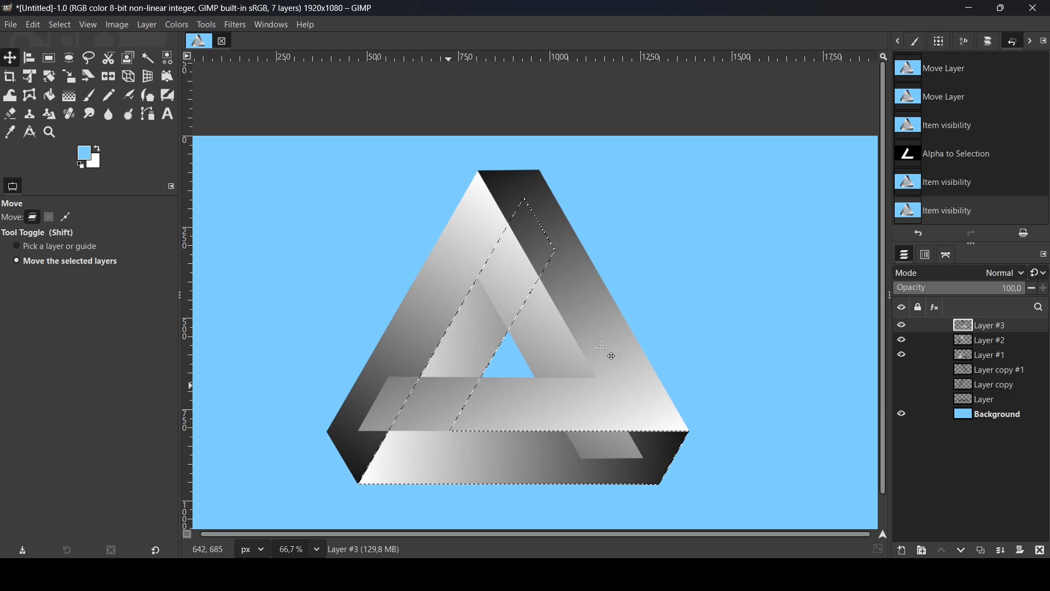
{"action": "left_click", "coordinate": [10, 114]}
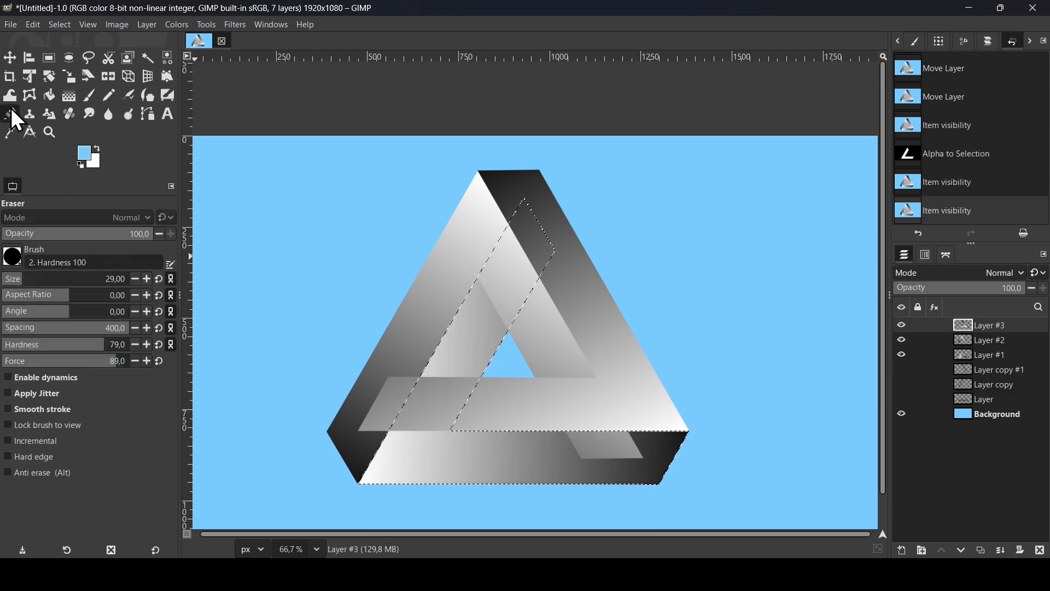
{"action": "left_click", "coordinate": [49, 282]}
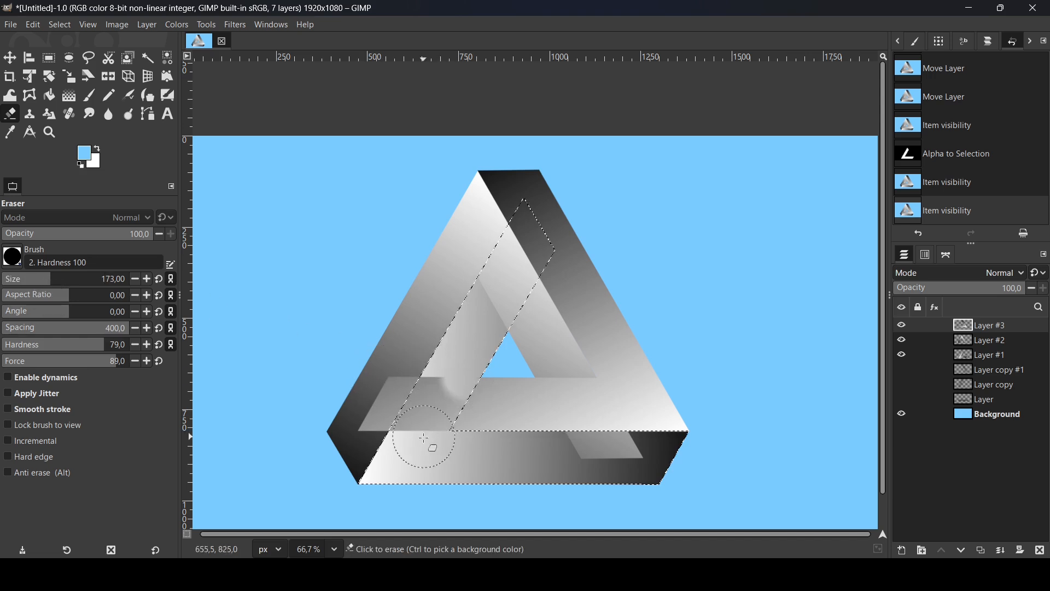
Erase the part of Layer #3 inside the selection at the lower-left crossing, setting the Eraser spacing to 5
{"action": "left_click", "coordinate": [448, 410]}
{"action": "left_click", "coordinate": [453, 397]}
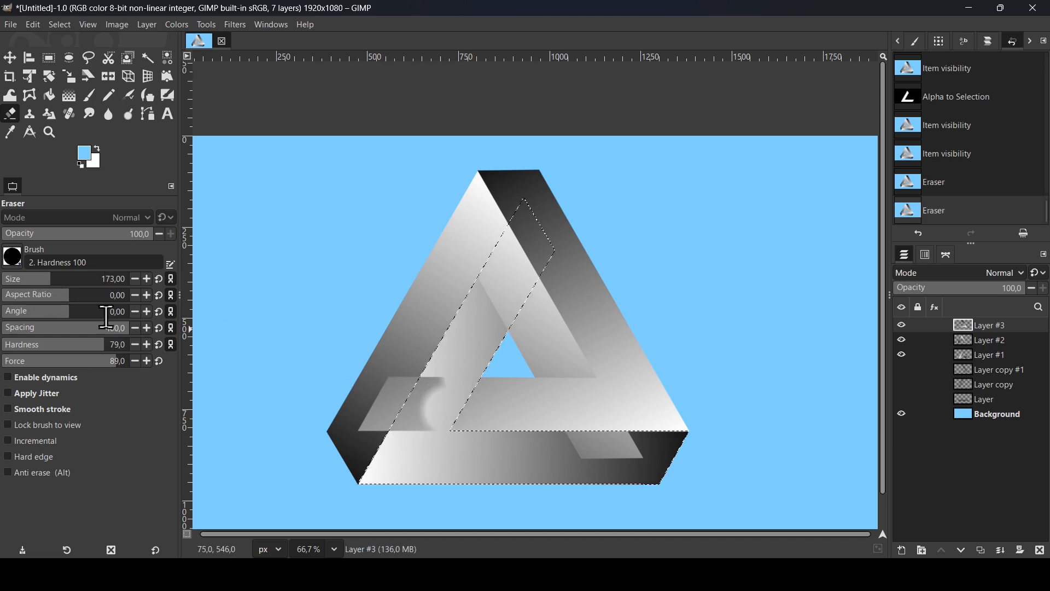
{"action": "left_click", "coordinate": [25, 330]}
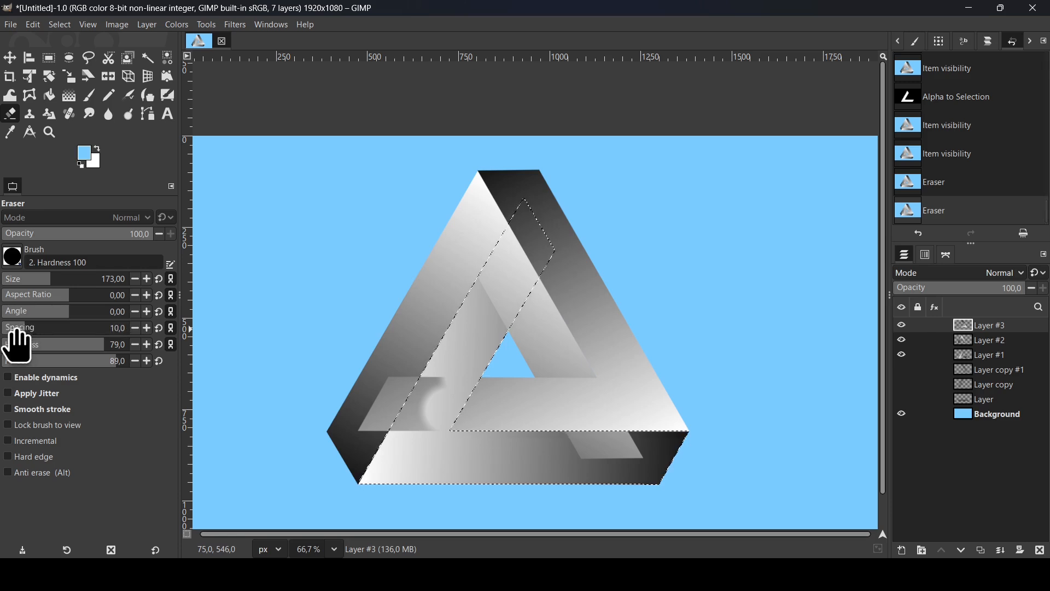
{"action": "left_click", "coordinate": [17, 332]}
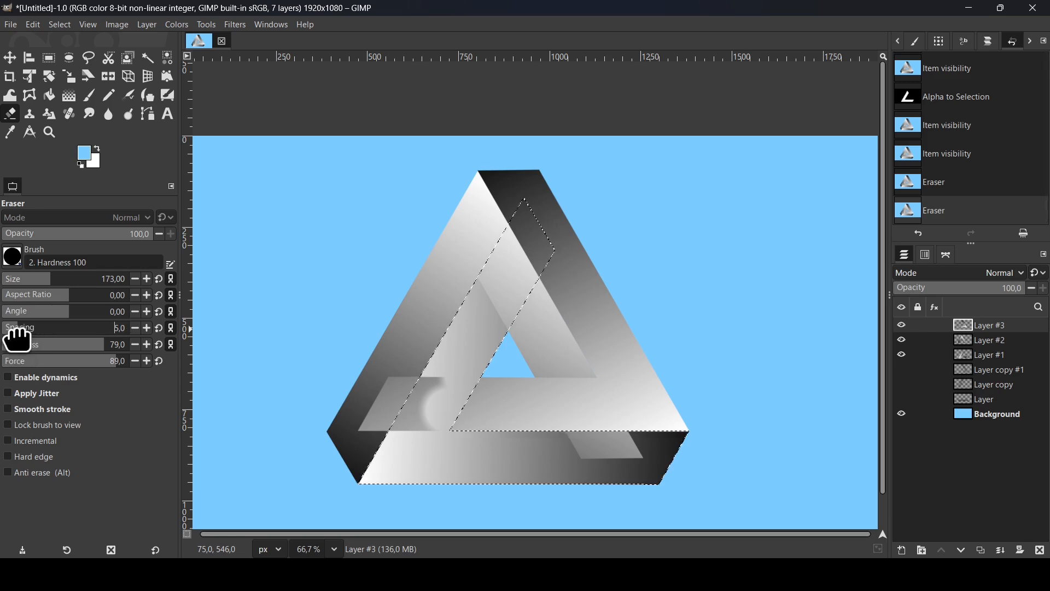
{"action": "left_click", "coordinate": [407, 434]}
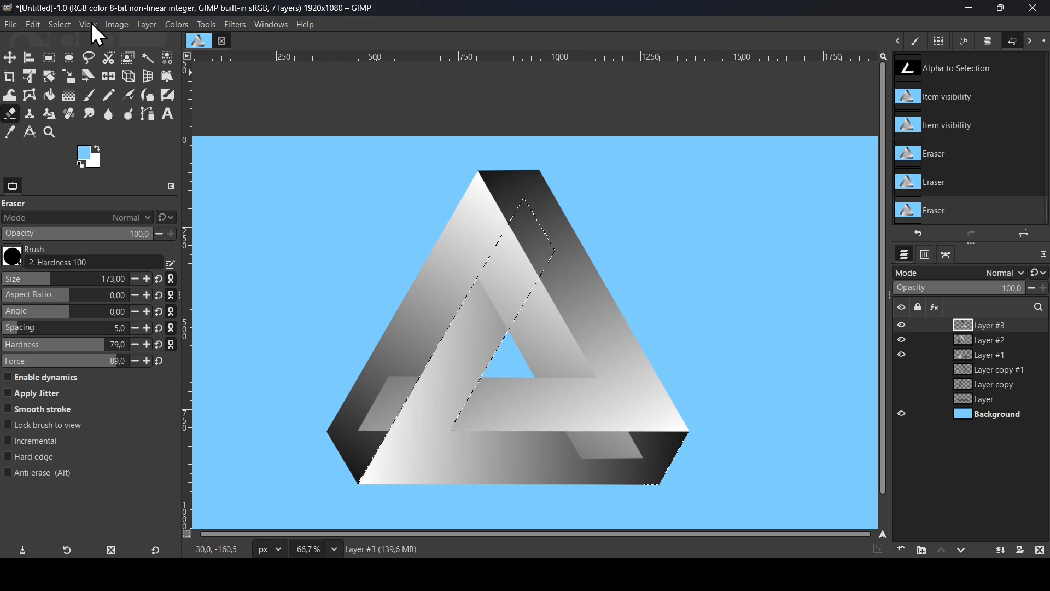
Clear the selection and erase the leftover end of Layer #3 near the triangle's lower-left corner
{"action": "left_click", "coordinate": [65, 24]}
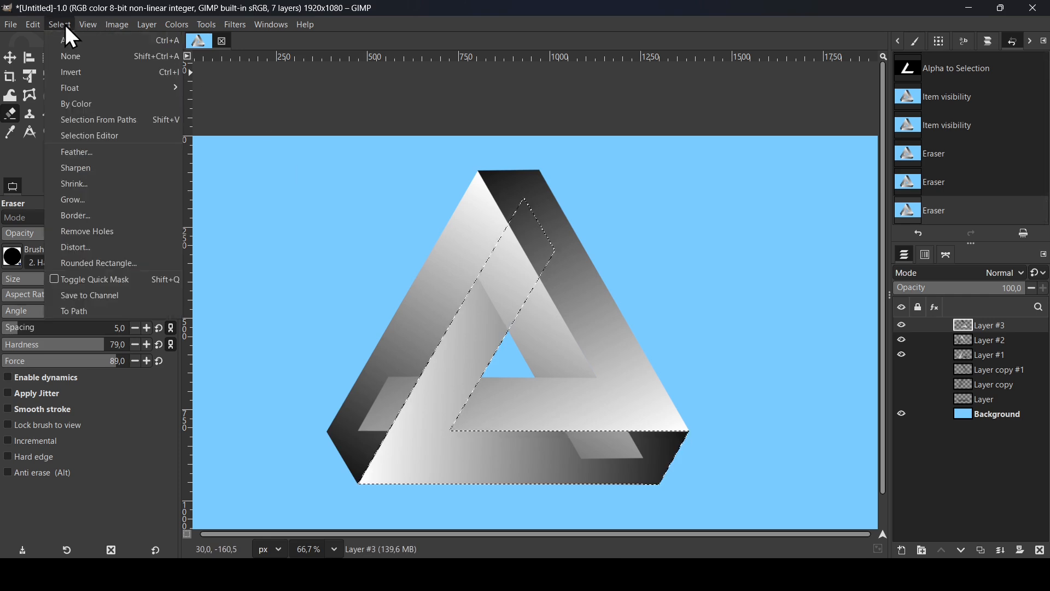
{"action": "left_click", "coordinate": [67, 56]}
{"action": "left_click_drag", "start_coordinate": [403, 382], "coordinate": [368, 442]}
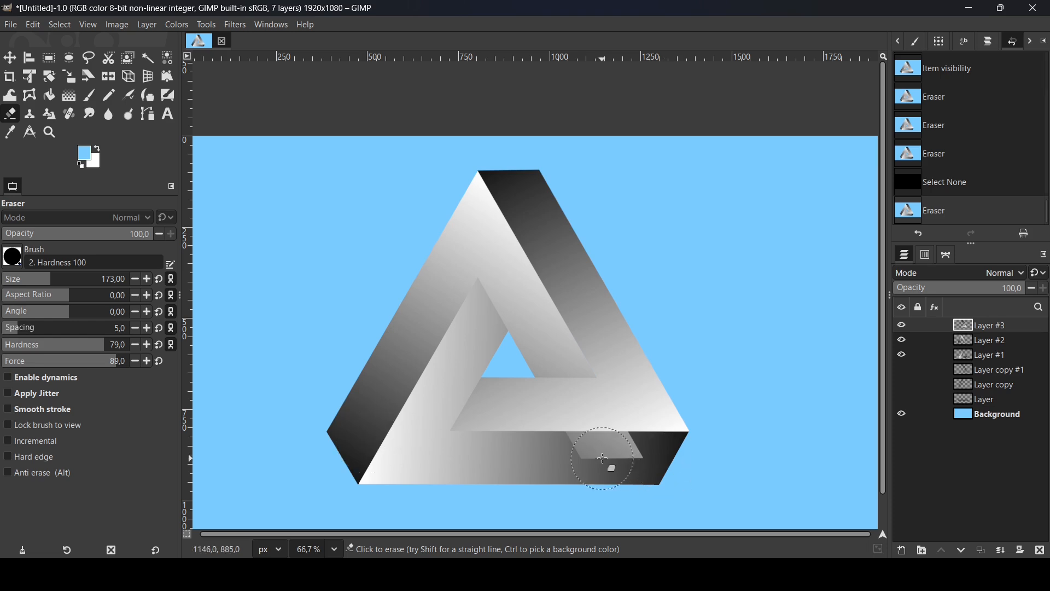
Check which shapes Layer #2 and Layer #1 hold by toggling their visibility, and create a selection from Layer #1's alpha
{"action": "left_click", "coordinate": [902, 340]}
{"action": "left_click", "coordinate": [902, 340]}
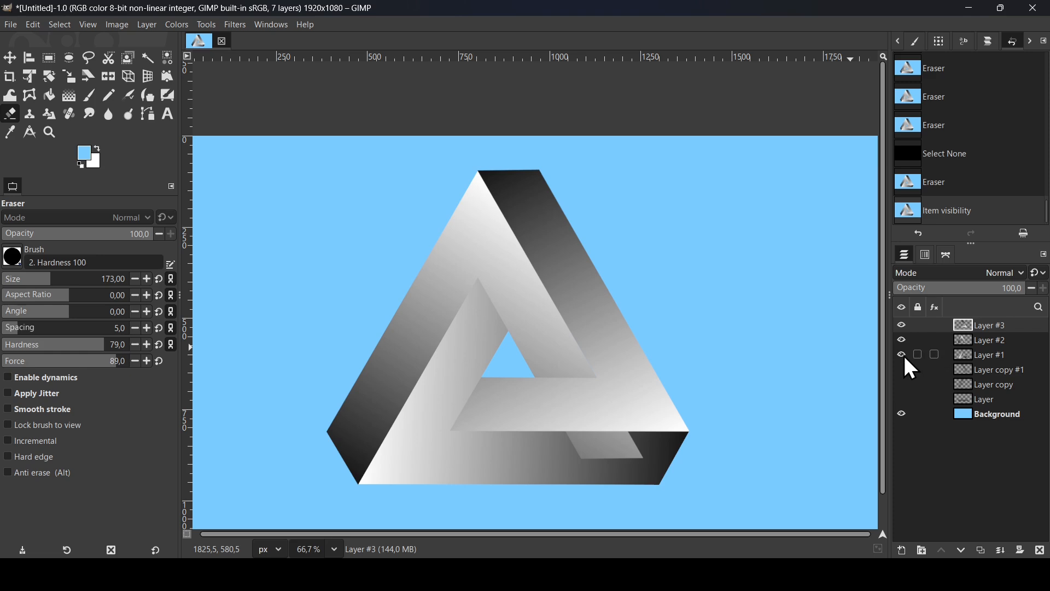
{"action": "left_click", "coordinate": [903, 355]}
{"action": "left_click", "coordinate": [903, 355]}
{"action": "left_click", "coordinate": [958, 357]}
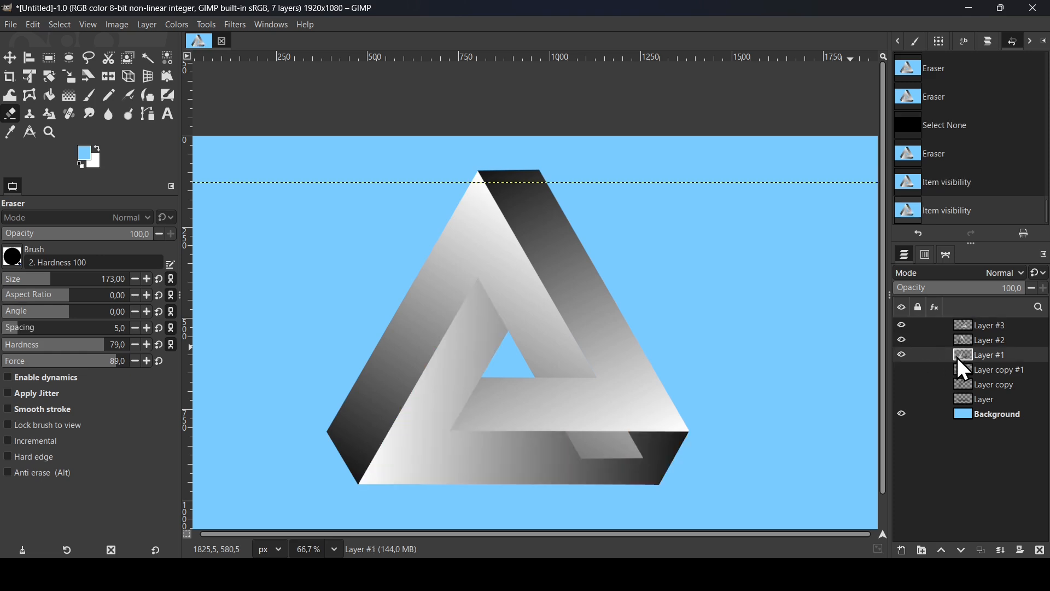
{"action": "left_click", "coordinate": [903, 355]}
{"action": "left_click", "coordinate": [903, 355]}
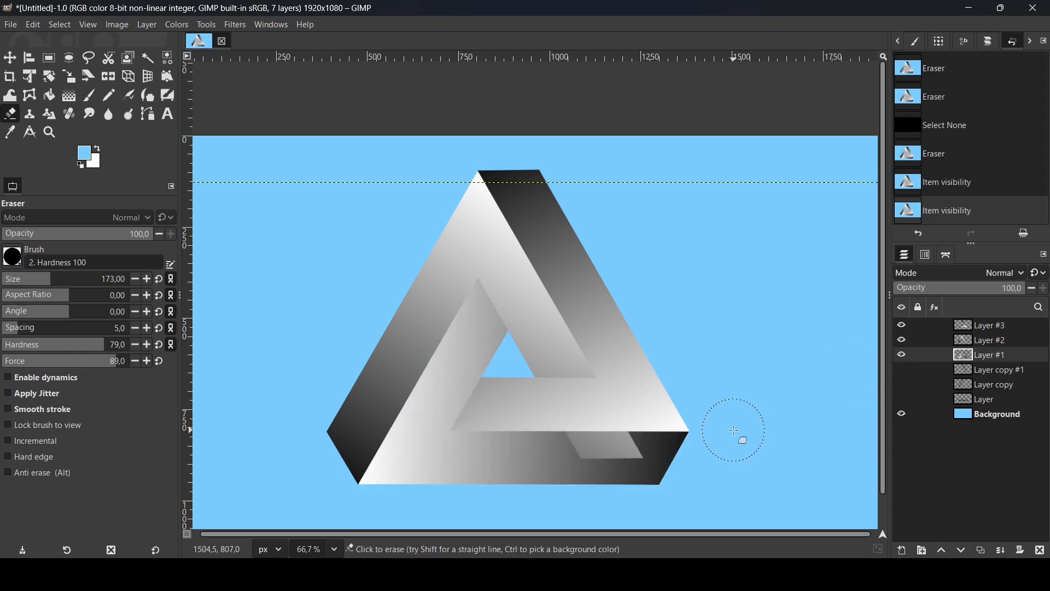
{"action": "right_click", "coordinate": [962, 357]}
{"action": "left_click", "coordinate": [889, 519]}
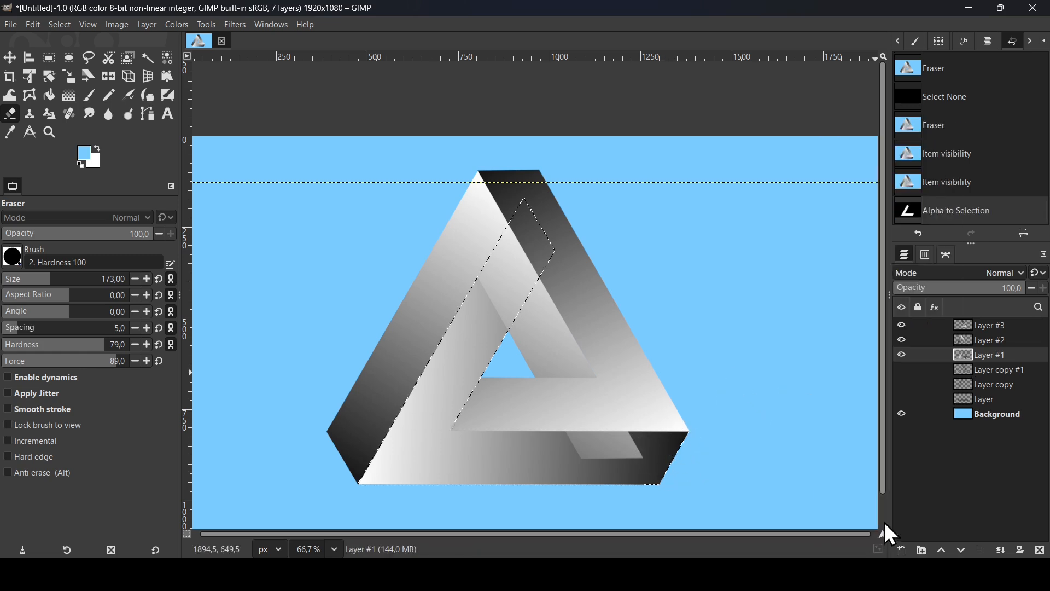
Erase the protruding end of Layer #2 inside the selection at the bottom bar's right part, and clear the selection
{"action": "left_click", "coordinate": [964, 340]}
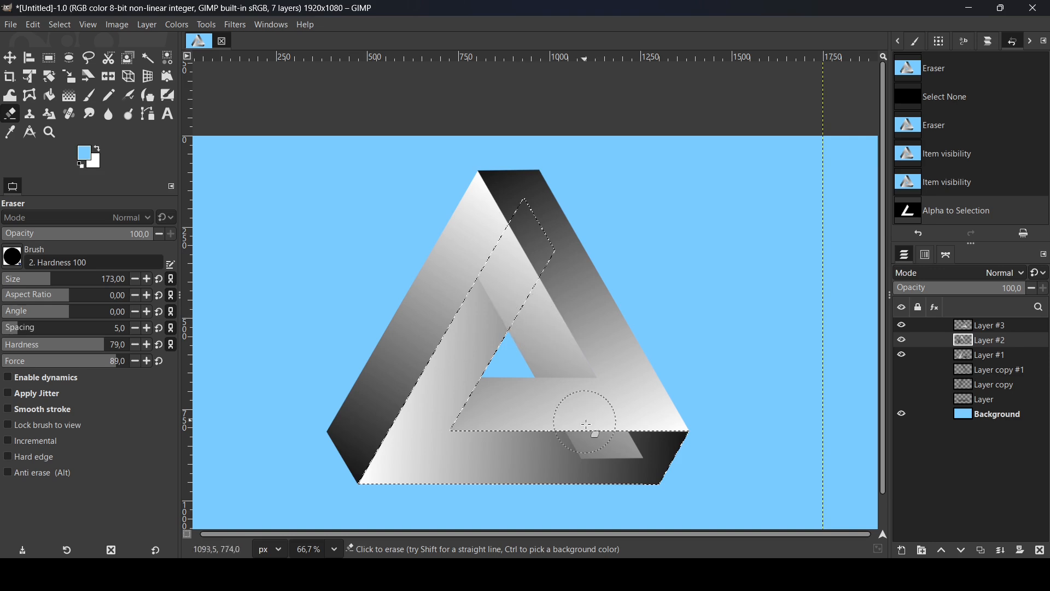
{"action": "left_click", "coordinate": [902, 341]}
{"action": "left_click", "coordinate": [902, 340]}
{"action": "mouse_move", "coordinate": [617, 446]}
{"action": "left_mouse_down"}
{"action": "mouse_move", "coordinate": [661, 434]}
{"action": "mouse_move", "coordinate": [619, 457]}
{"action": "mouse_move", "coordinate": [650, 451]}
{"action": "mouse_move", "coordinate": [556, 450]}
{"action": "mouse_move", "coordinate": [611, 442]}
{"action": "mouse_move", "coordinate": [576, 441]}
{"action": "left_mouse_up"}
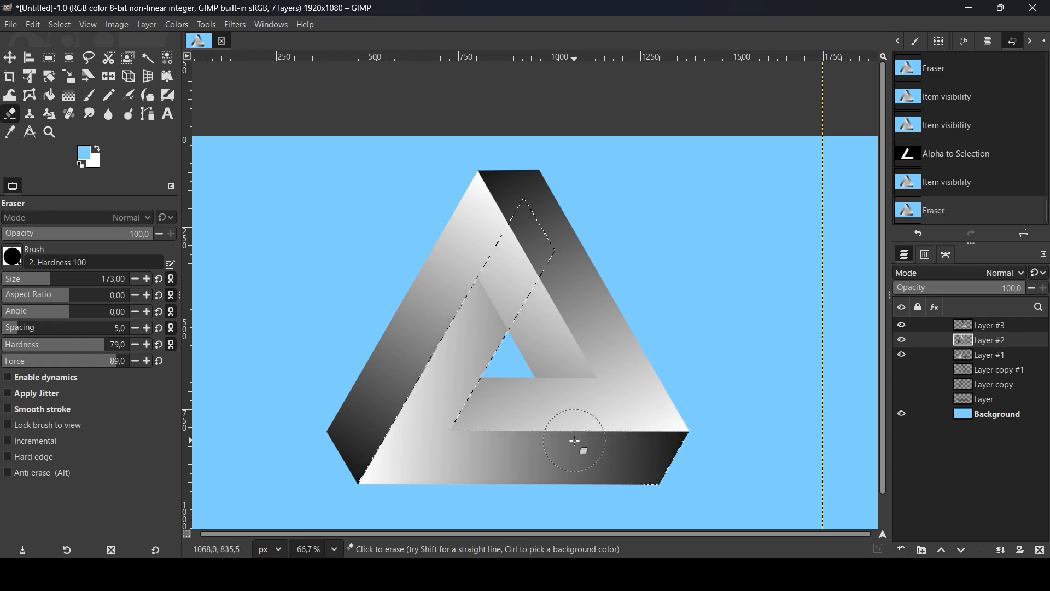
{"action": "left_click", "coordinate": [66, 25]}
{"action": "left_click", "coordinate": [73, 56]}
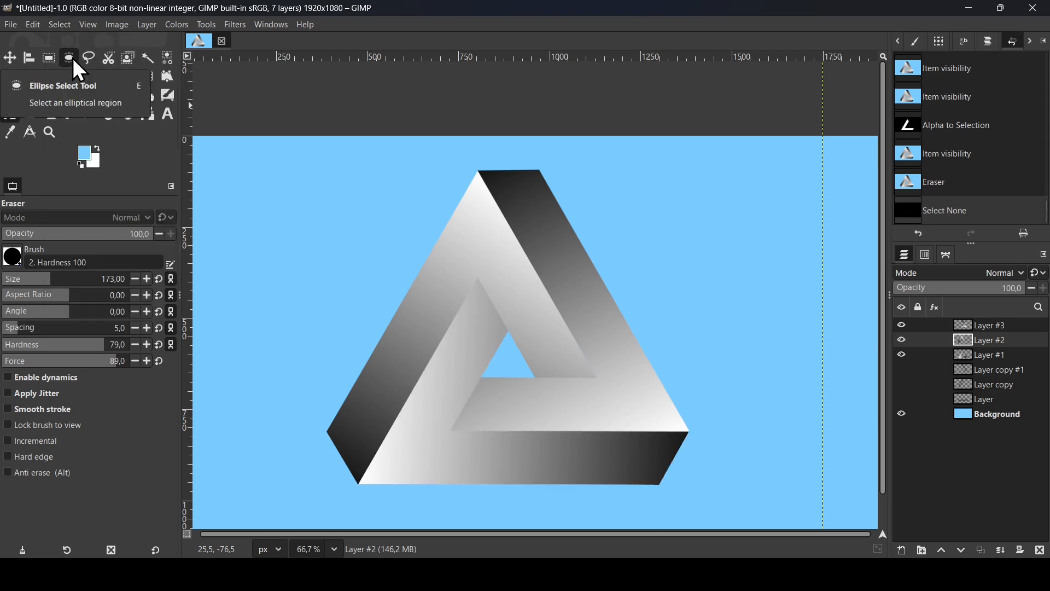
Hide the Background layer and create a new layer from the visible triangle above Layer #3
{"action": "key", "text": "minus"}
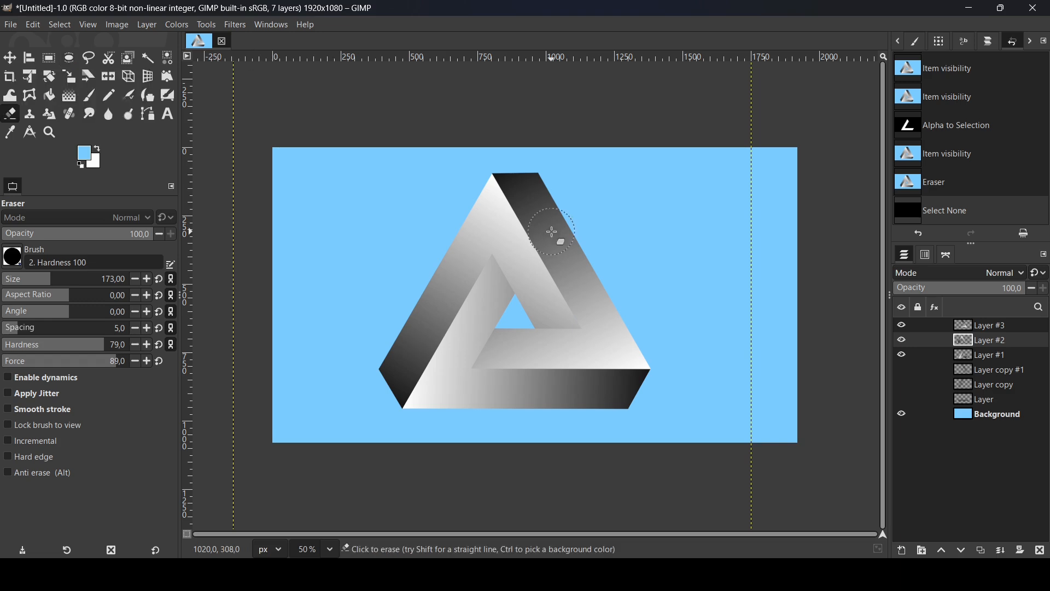
{"action": "left_click", "coordinate": [903, 416]}
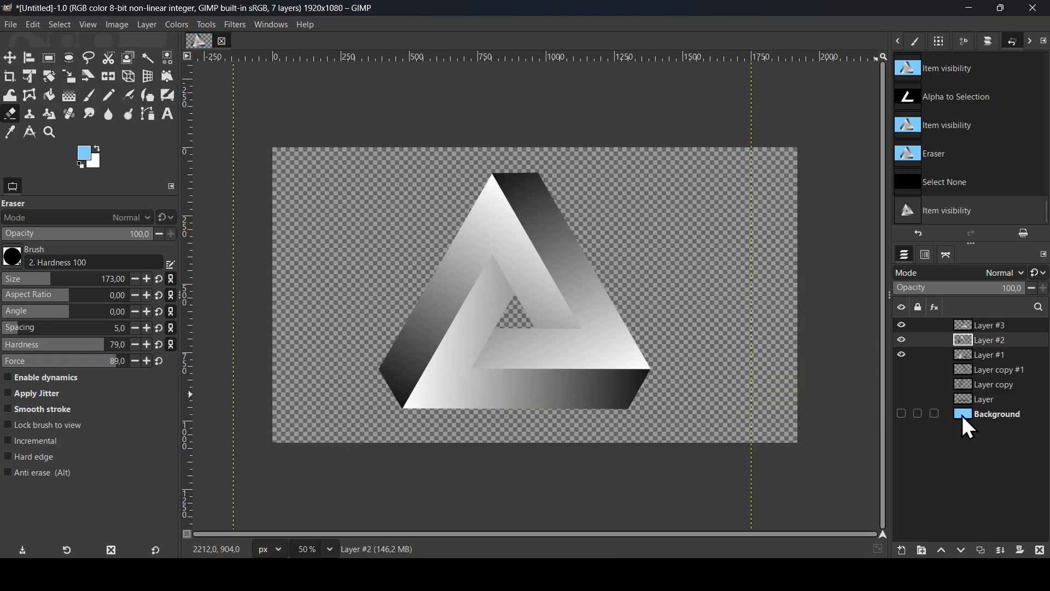
{"action": "left_click", "coordinate": [971, 326]}
{"action": "right_click", "coordinate": [970, 326]}
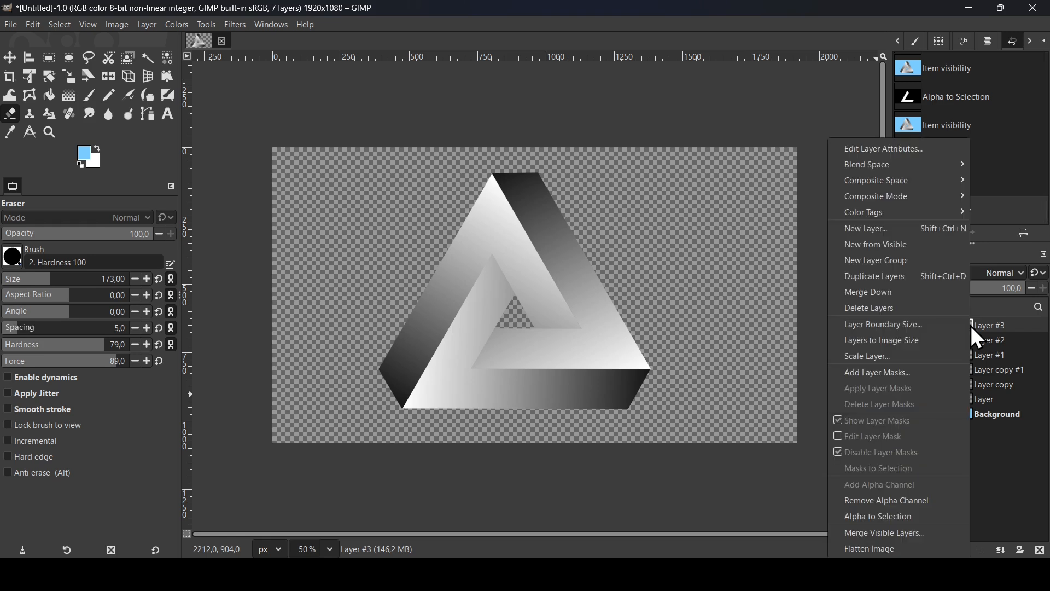
{"action": "left_click", "coordinate": [902, 244]}
Hide Layer #3, Layer #2 and Layer #1, and show the Background layer again as the active layer
{"action": "left_click", "coordinate": [903, 343]}
{"action": "left_click", "coordinate": [901, 355]}
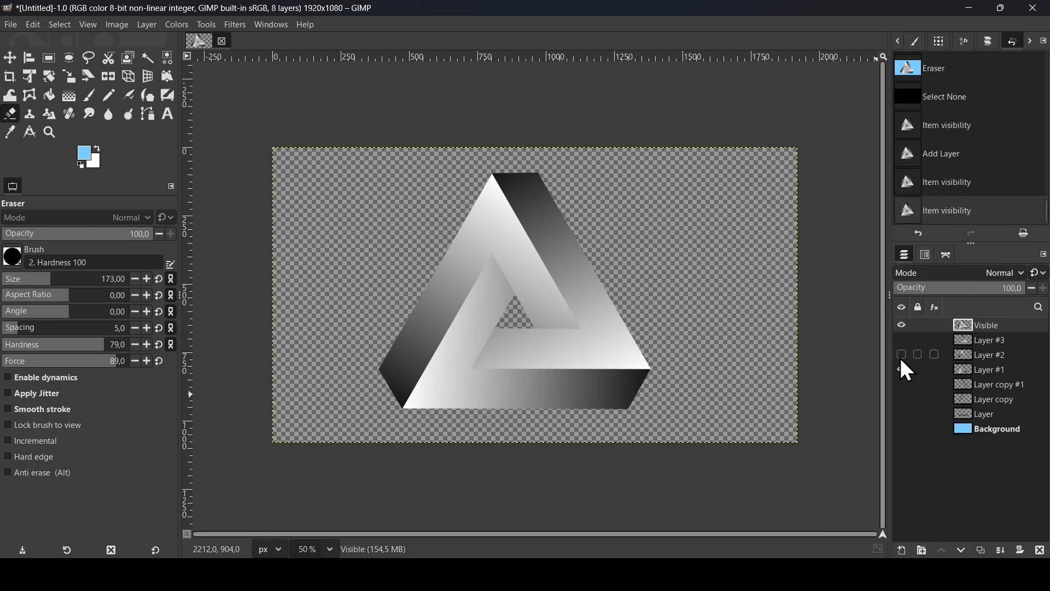
{"action": "left_click", "coordinate": [902, 370]}
{"action": "left_click", "coordinate": [902, 429]}
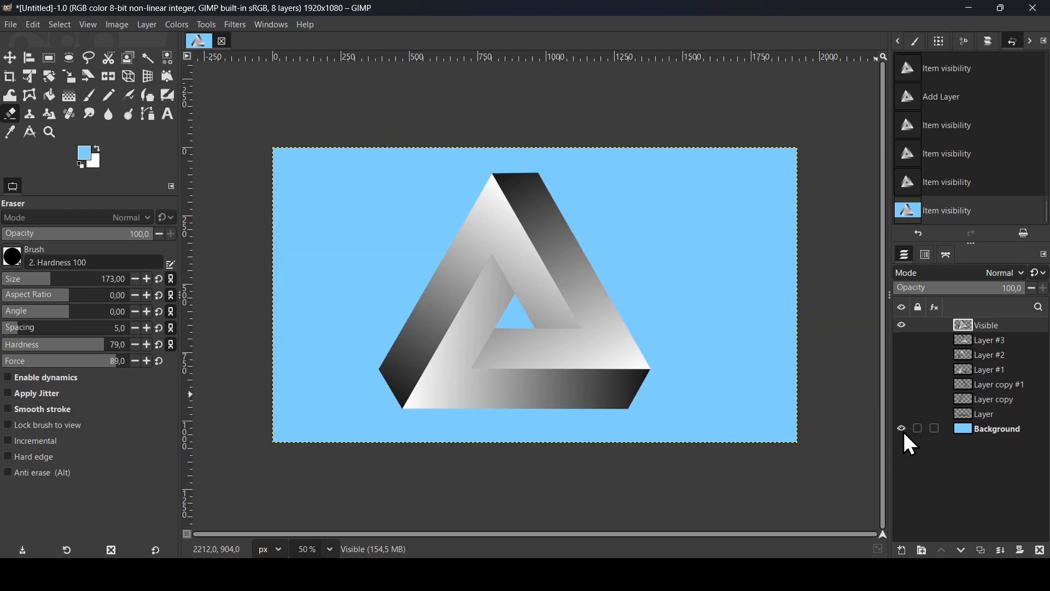
{"action": "left_click", "coordinate": [974, 430]}
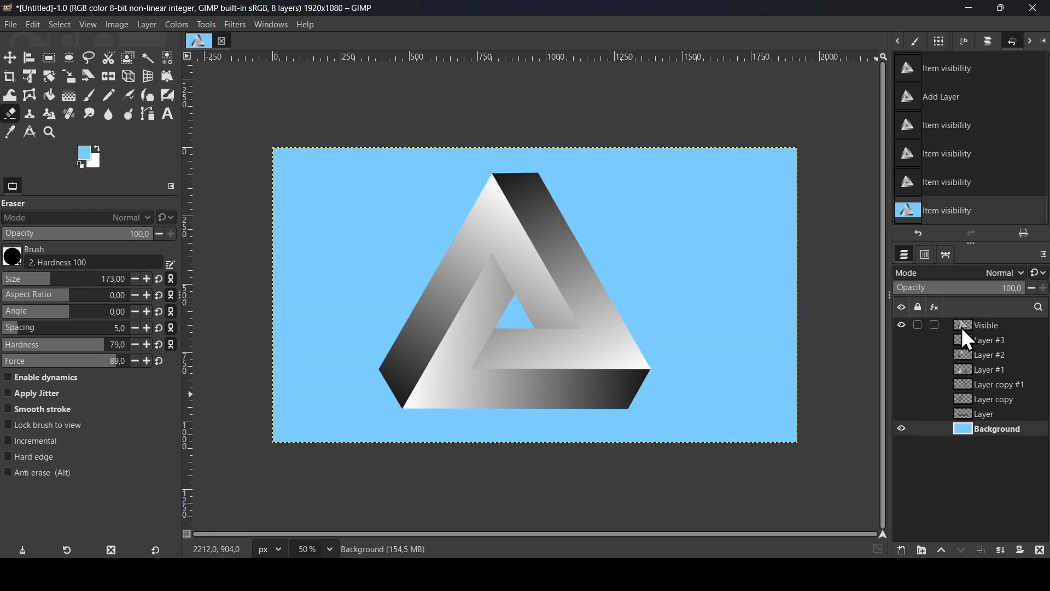